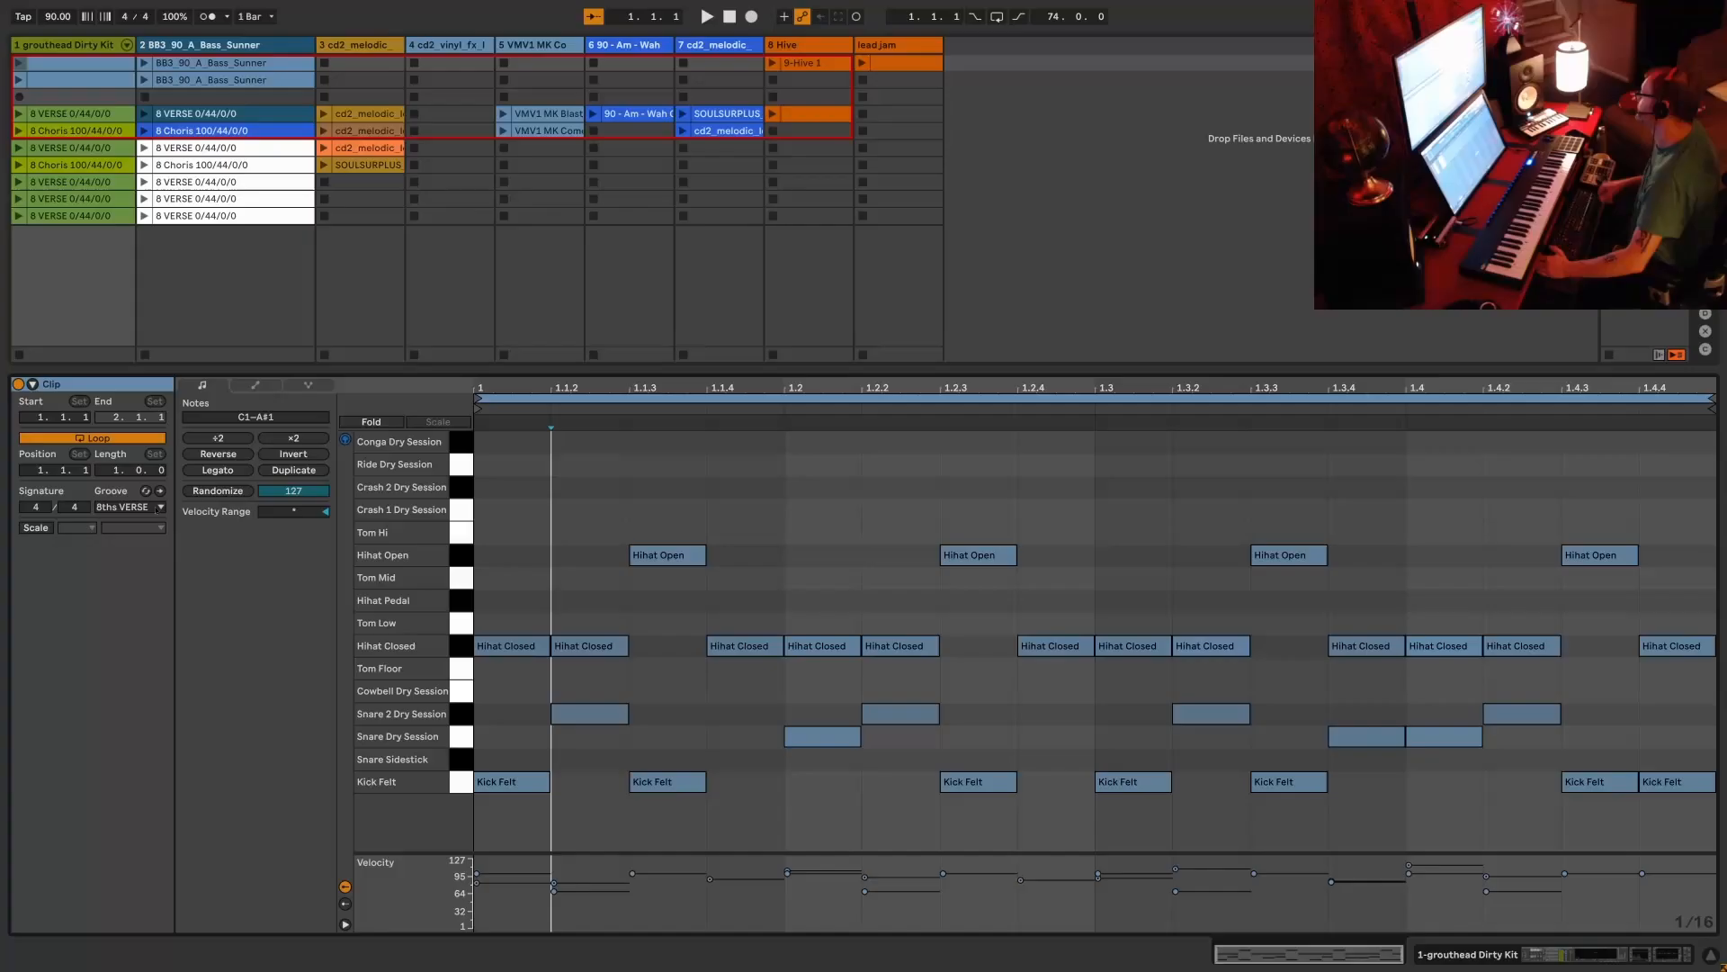
# Review the grooves available for the drum clip without changing the assigned one.
pyautogui.click(159, 507)
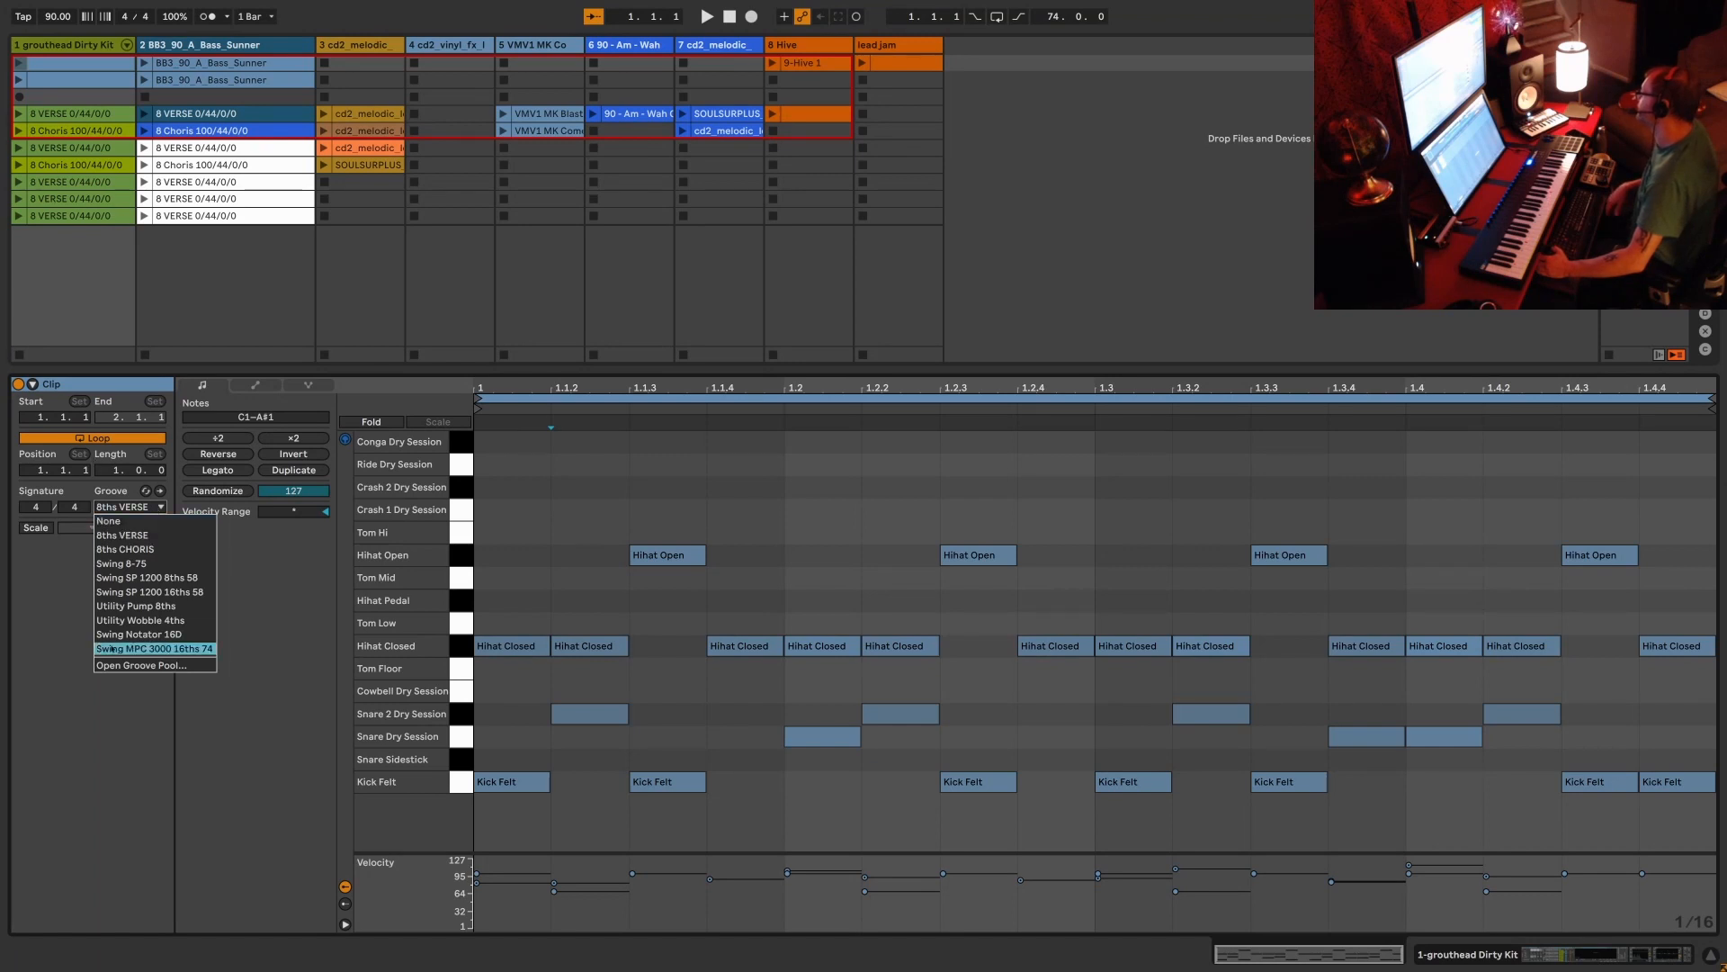
pyautogui.click(109, 793)
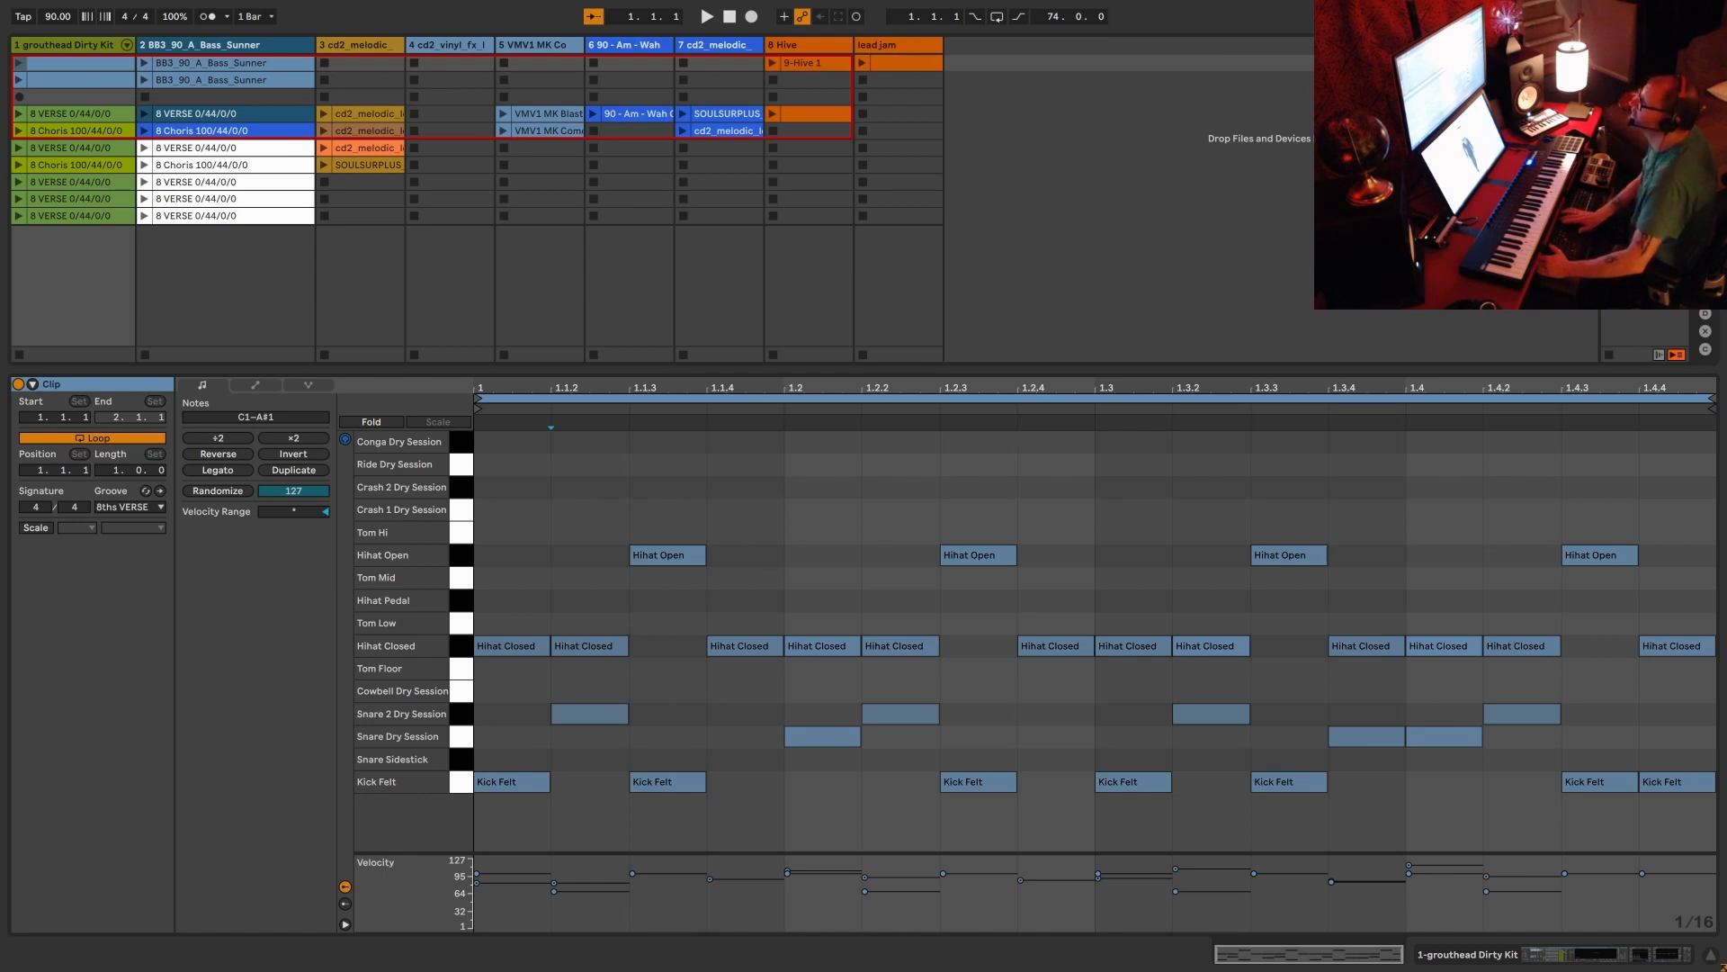
# Leave full-screen mode and show the browser with the Groove Pool beside the Session View.
pyautogui.click(1216, 166)
pyautogui.press('F11')
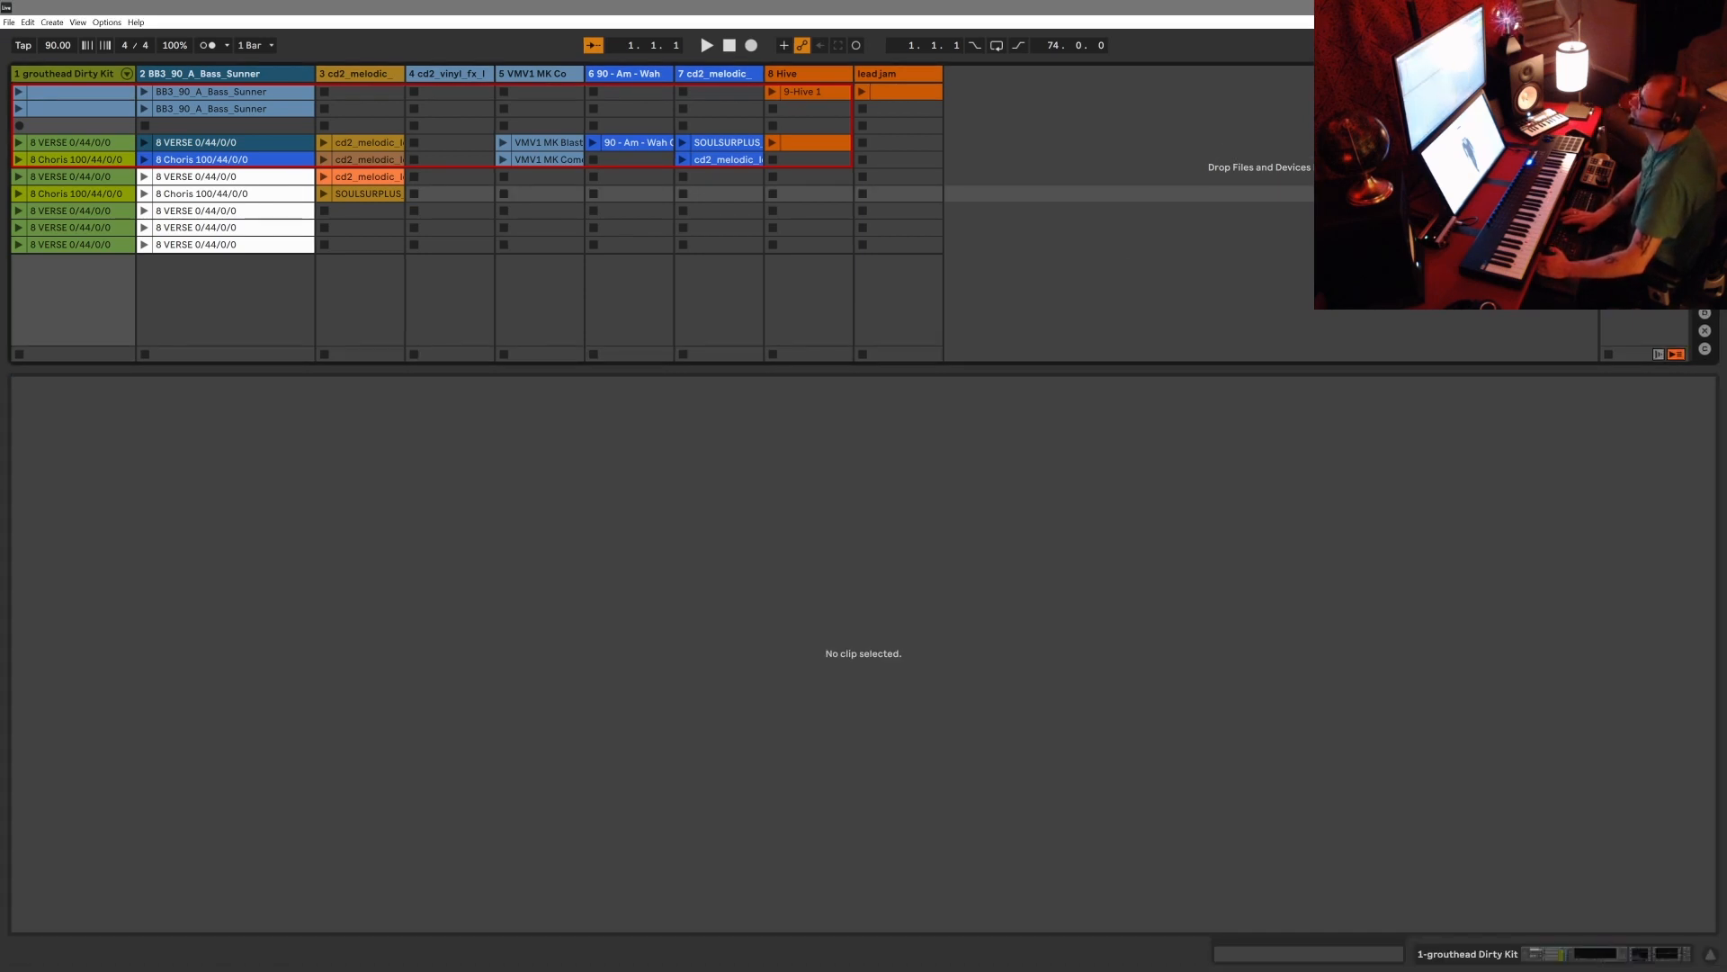
pyautogui.press('Tab')
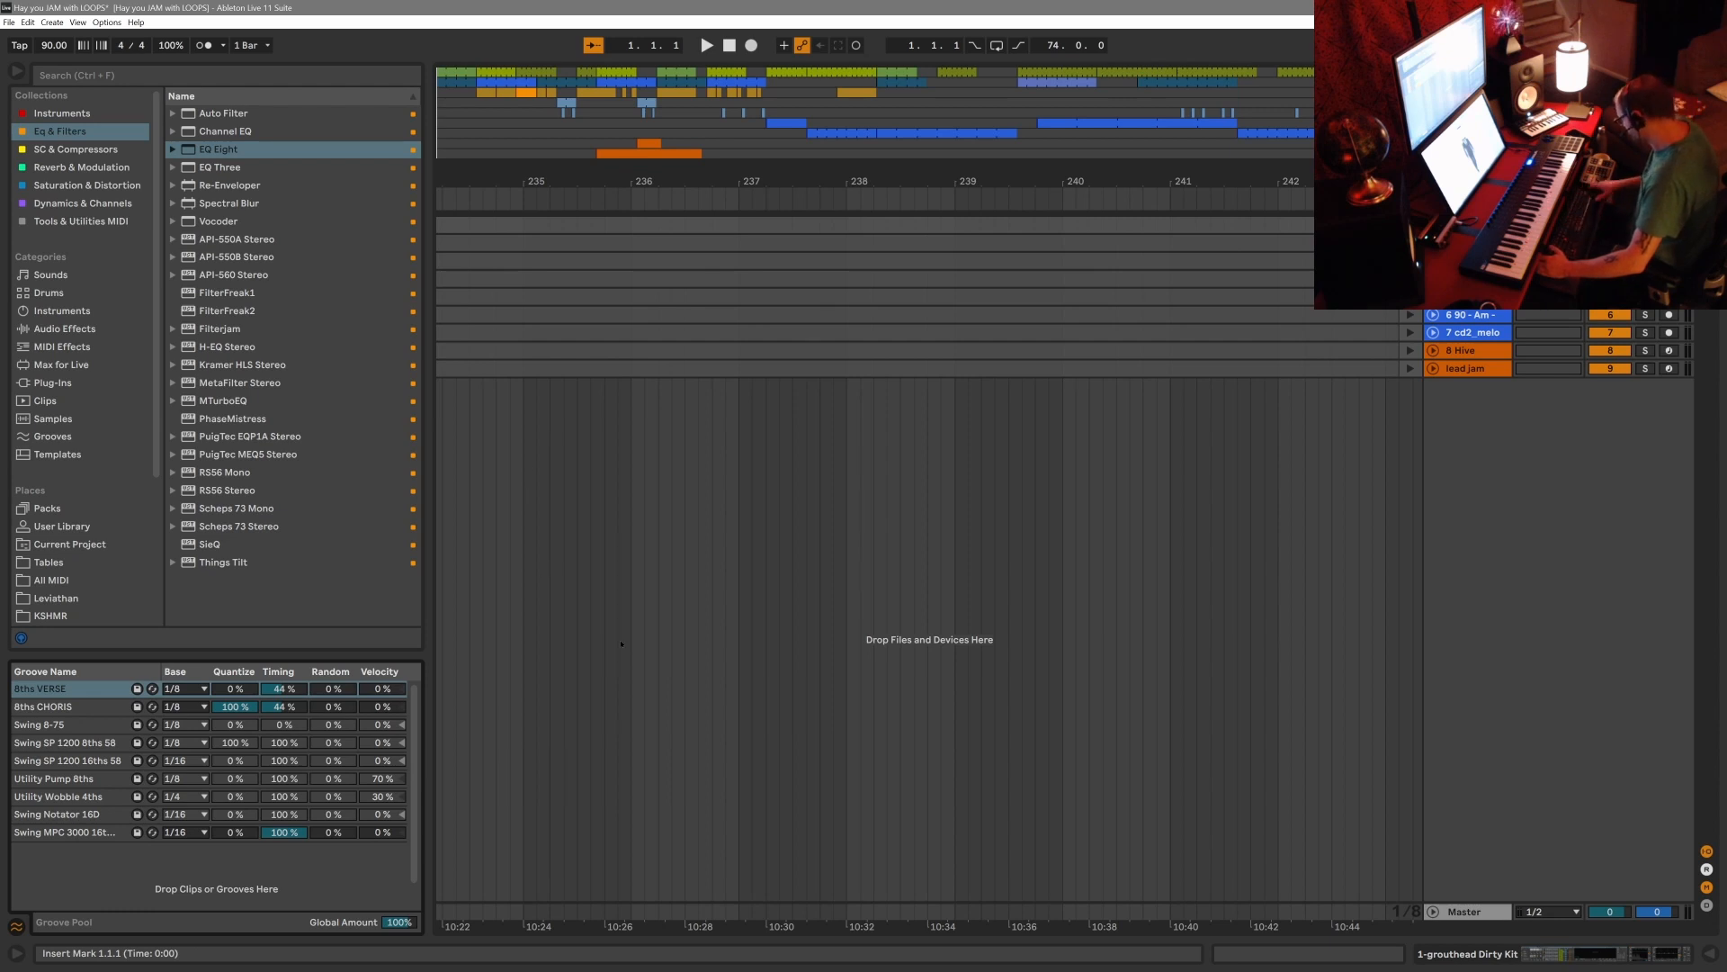
pyautogui.press('Tab')
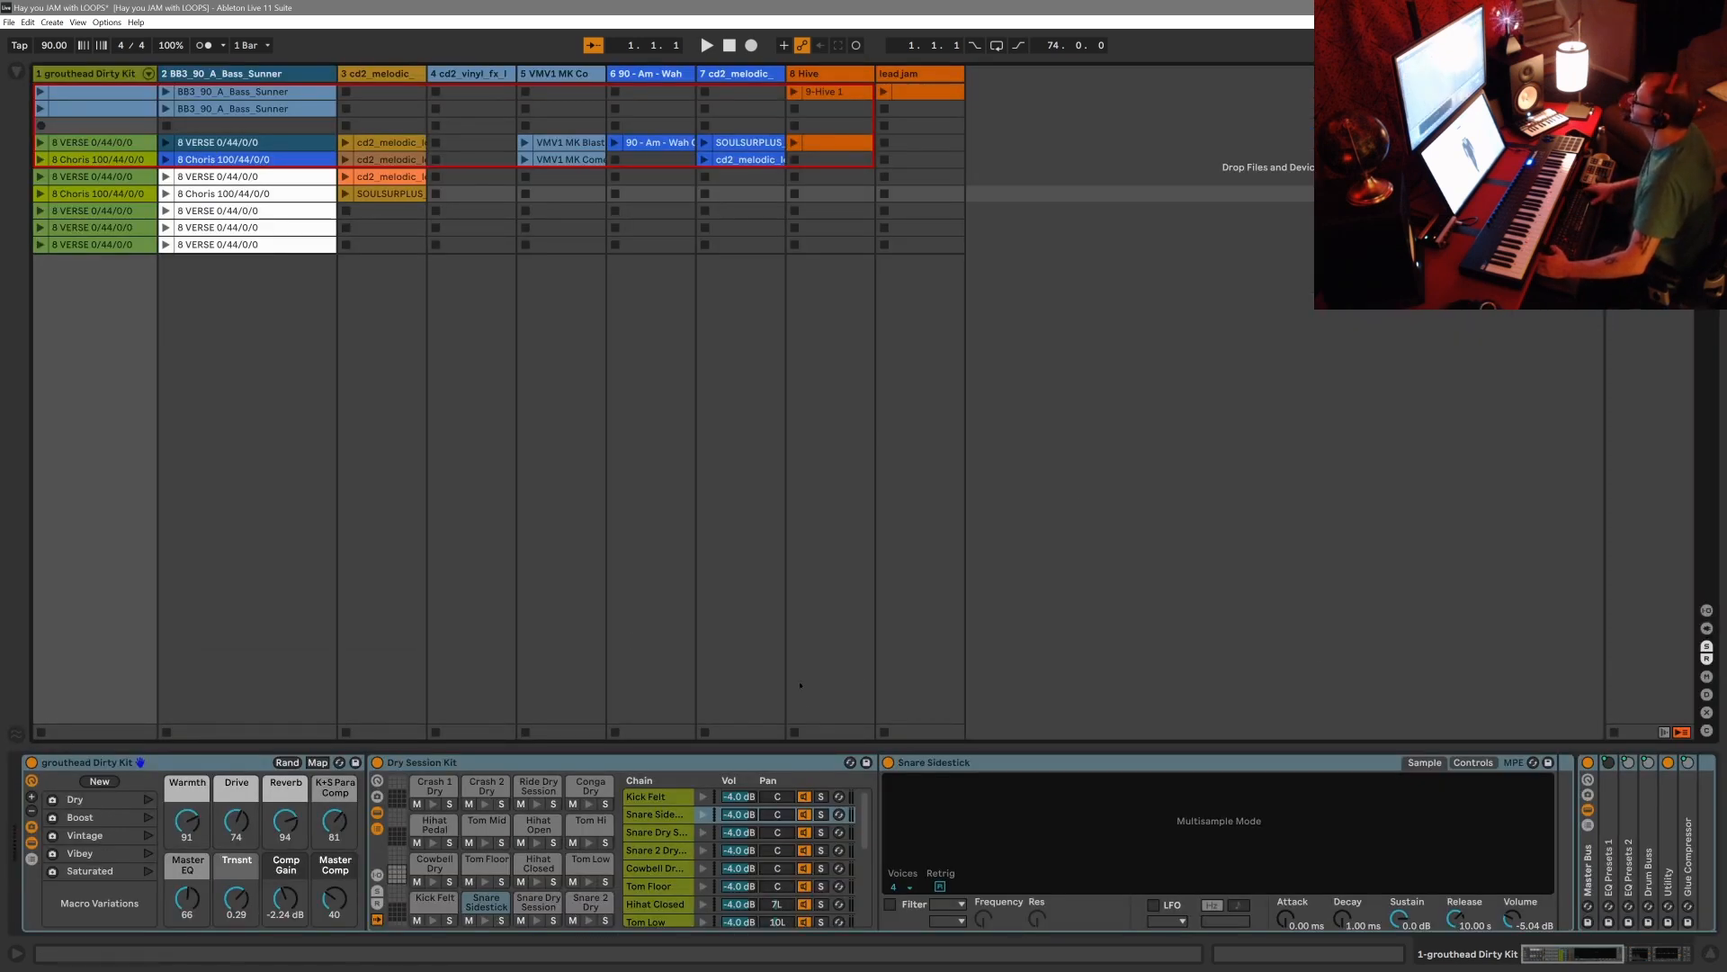
pyautogui.hotkey('ctrl', 'alt', 'b')
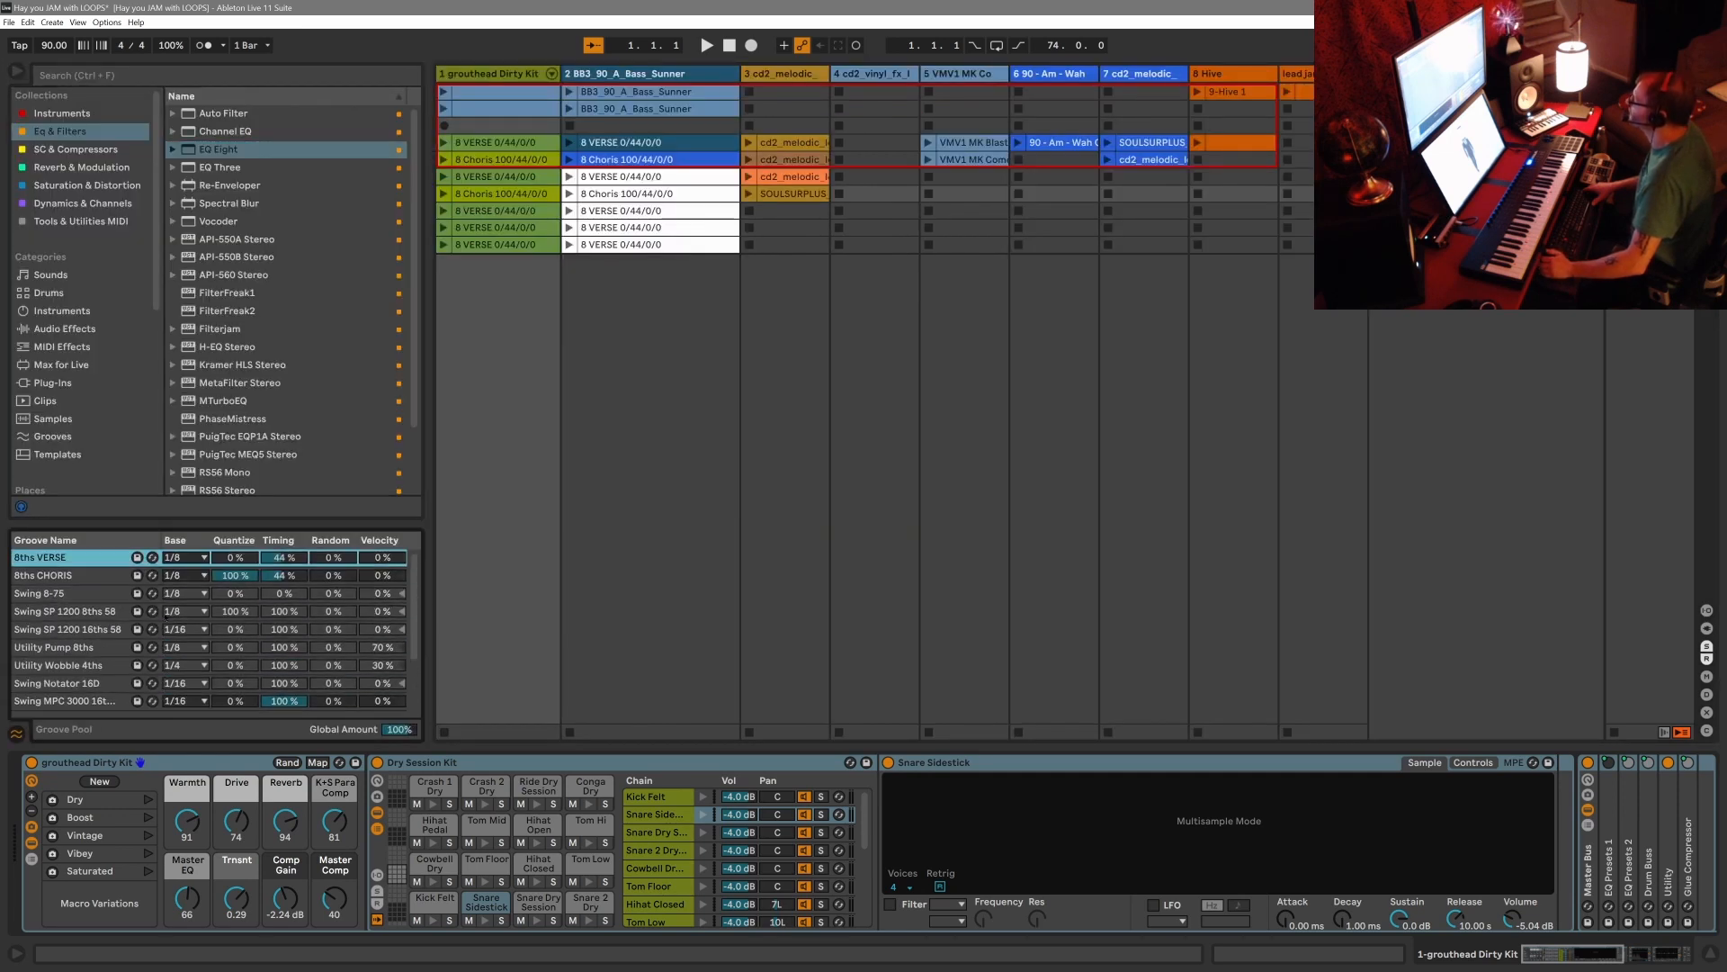
# Open the first grouthead Dirty Kit clip's notes and resize the clip editor to leave room for the Groove Pool.
pyautogui.click(520, 99)
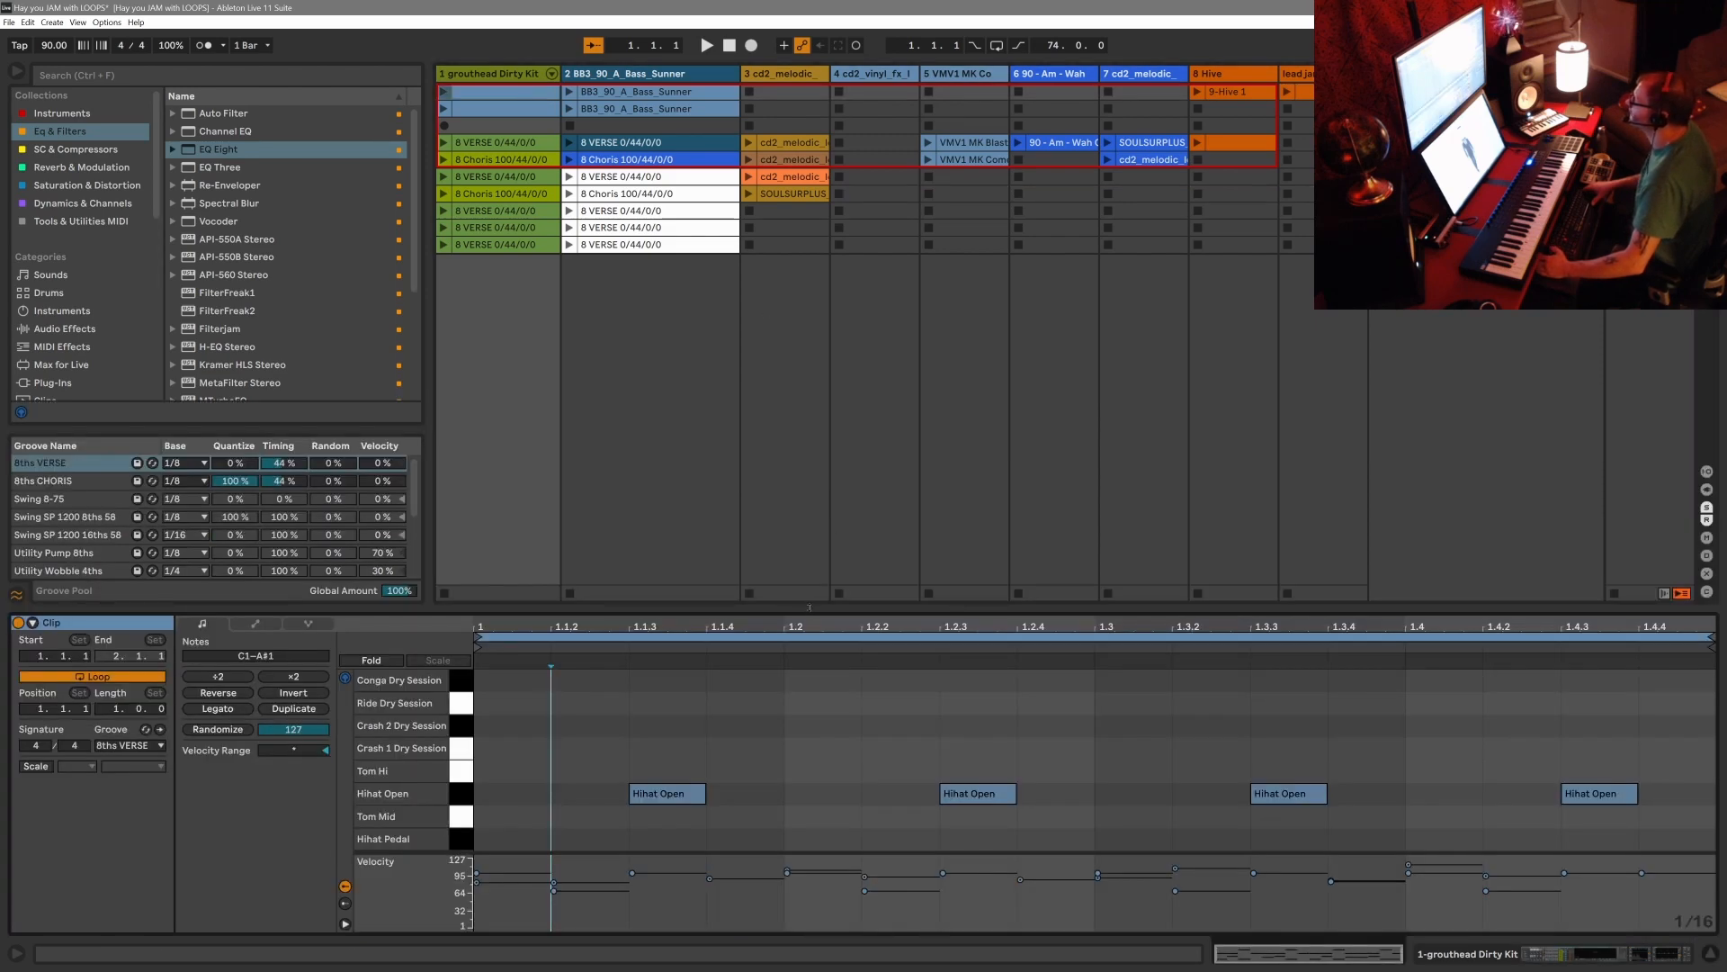
pyautogui.moveTo(861, 314); pyautogui.dragTo(866, 410)
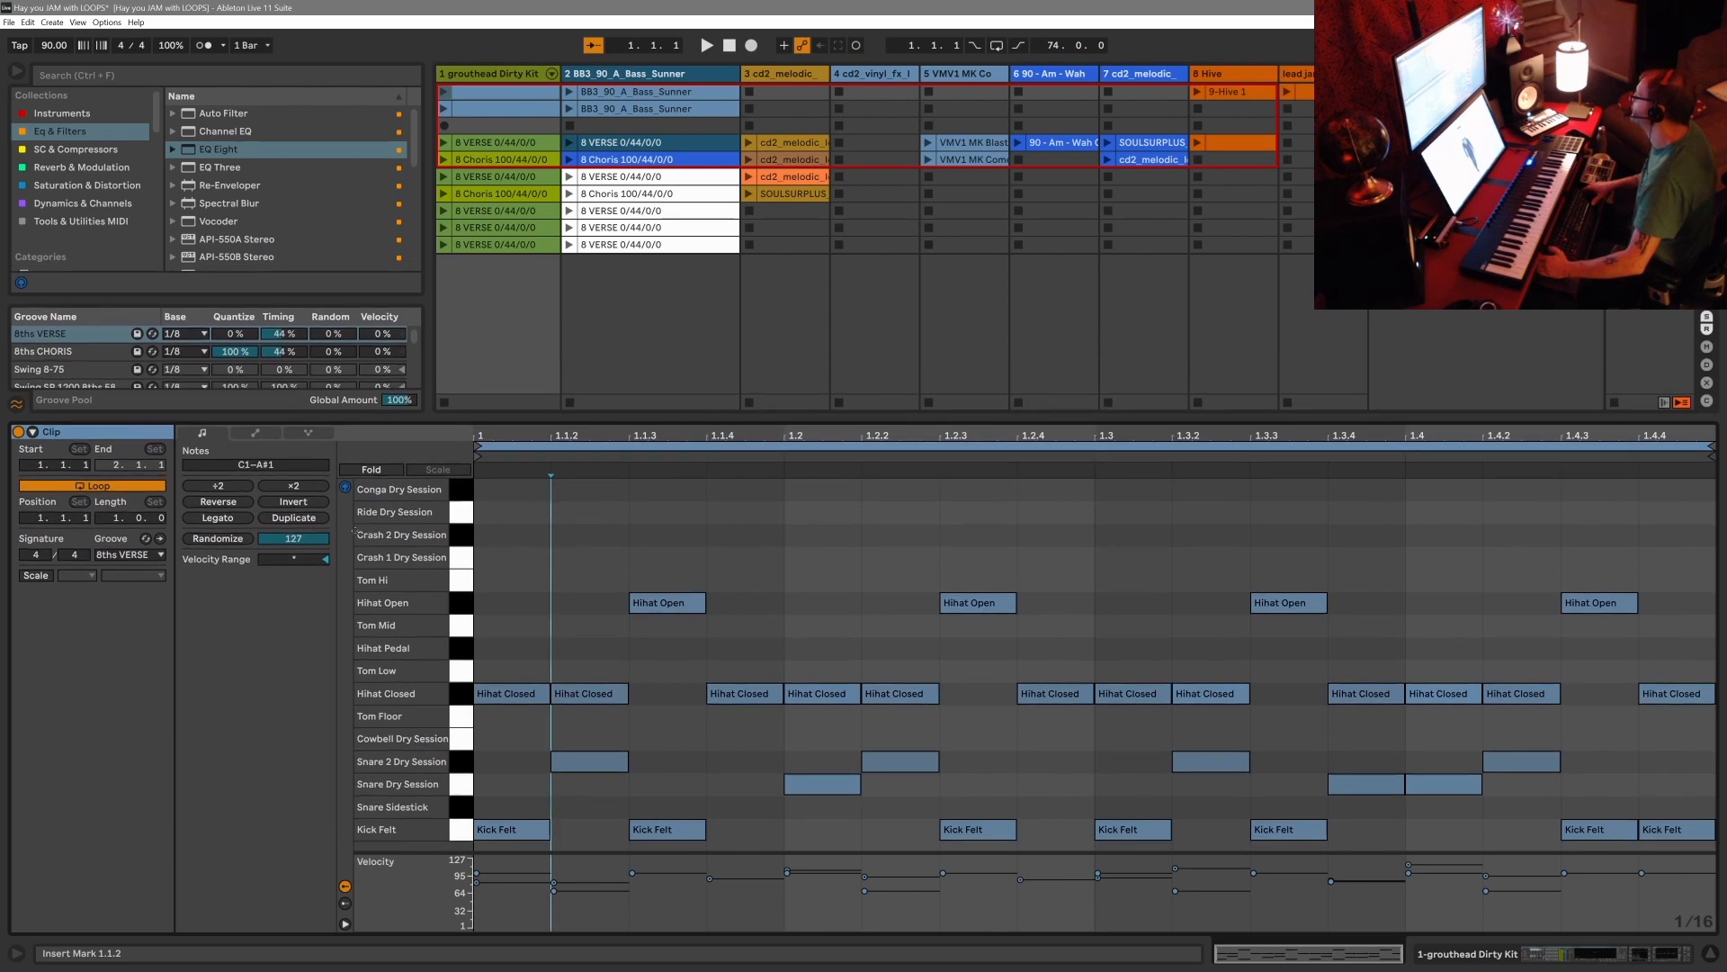
pyautogui.click(144, 556)
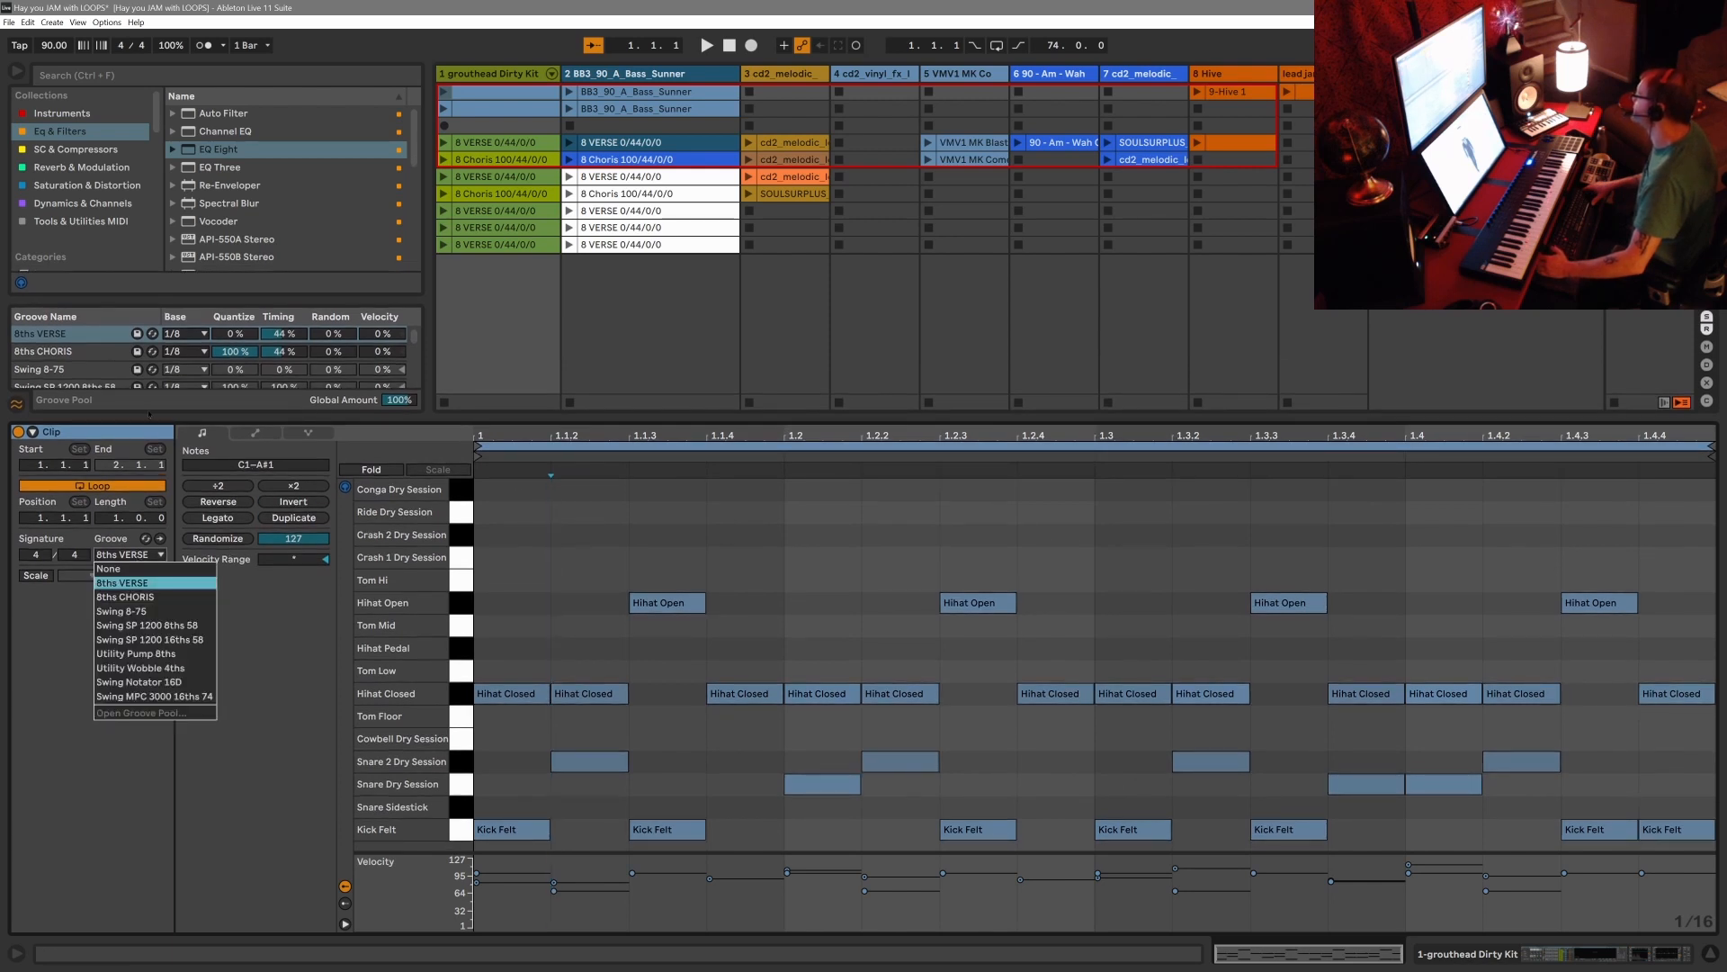
pyautogui.click(152, 416)
pyautogui.moveTo(159, 419); pyautogui.dragTo(159, 547)
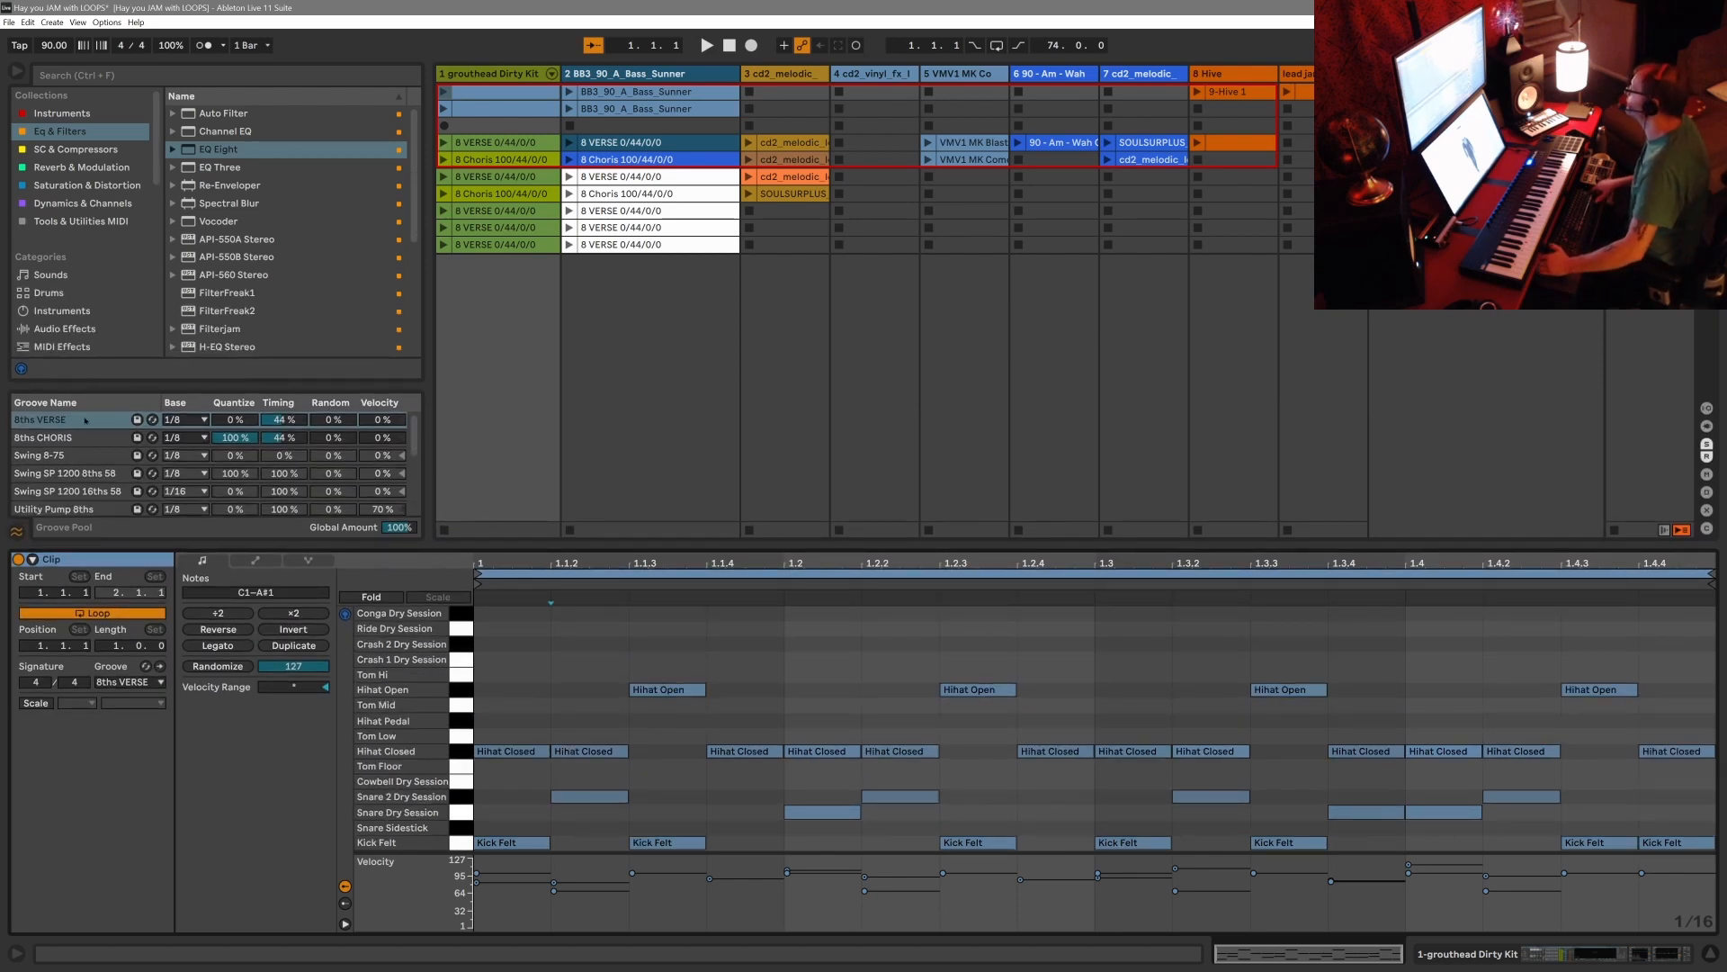
# Look through the Groove Pool and the drum clip's groove choices, keeping 8ths VERSE assigned.
pyautogui.scroll(-3, 97, 487)
pyautogui.scroll(-1, 96, 487)
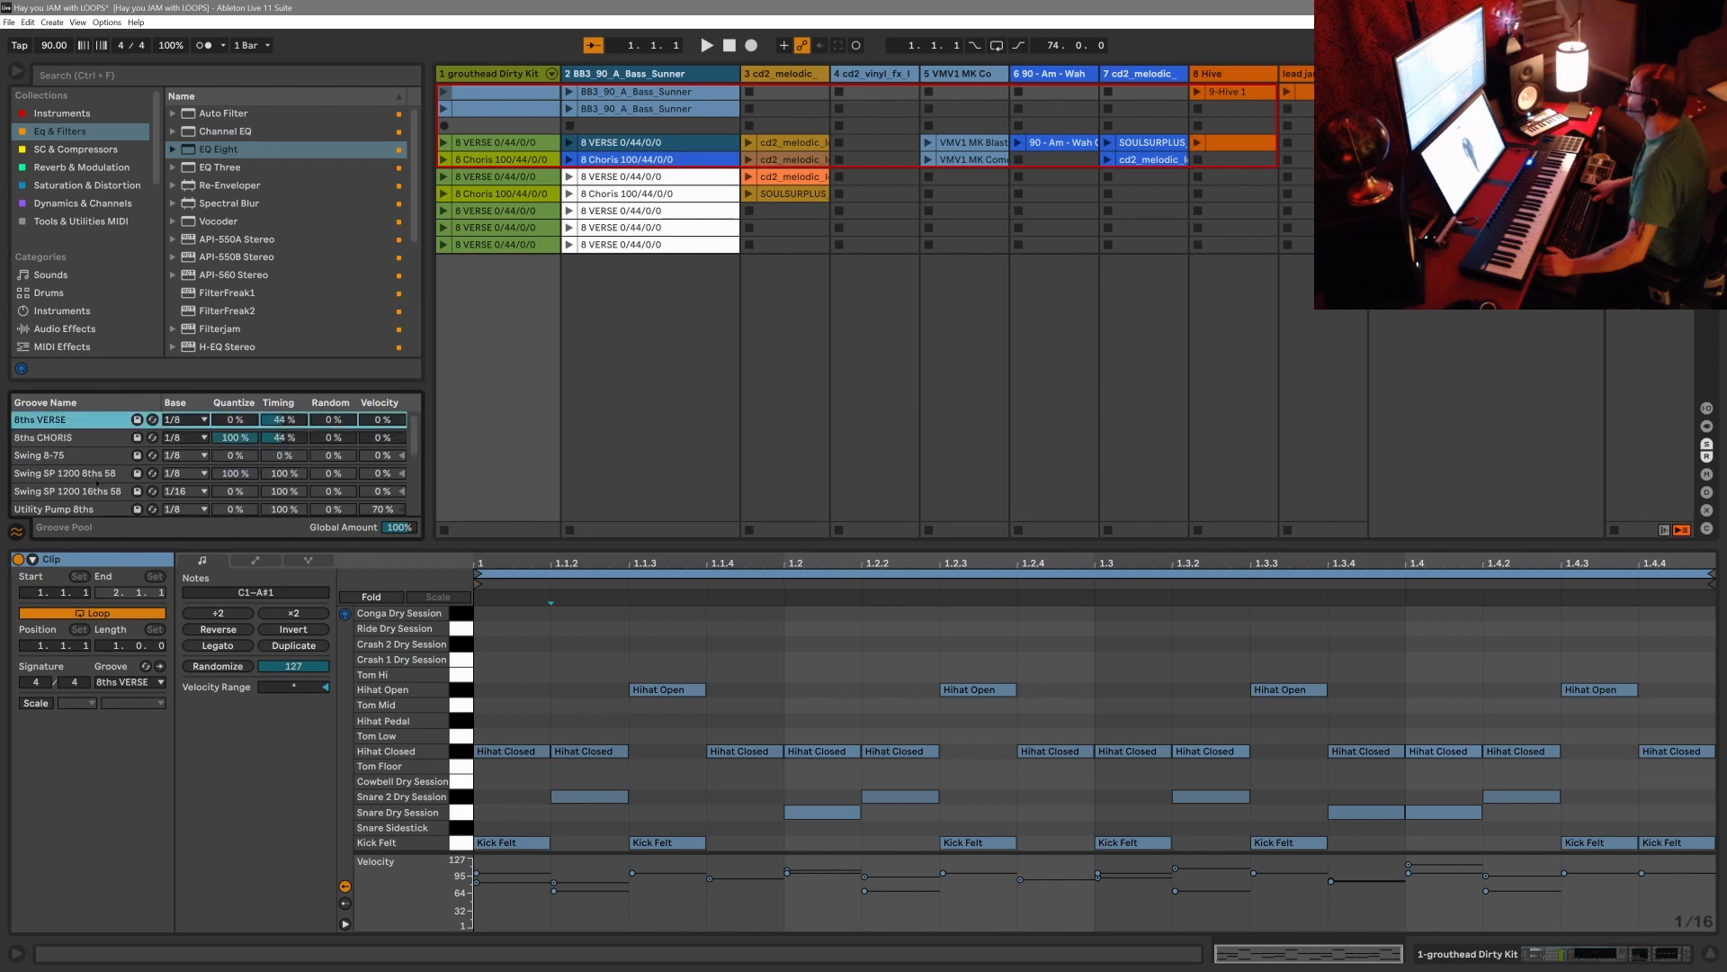
pyautogui.scroll(3, 98, 486)
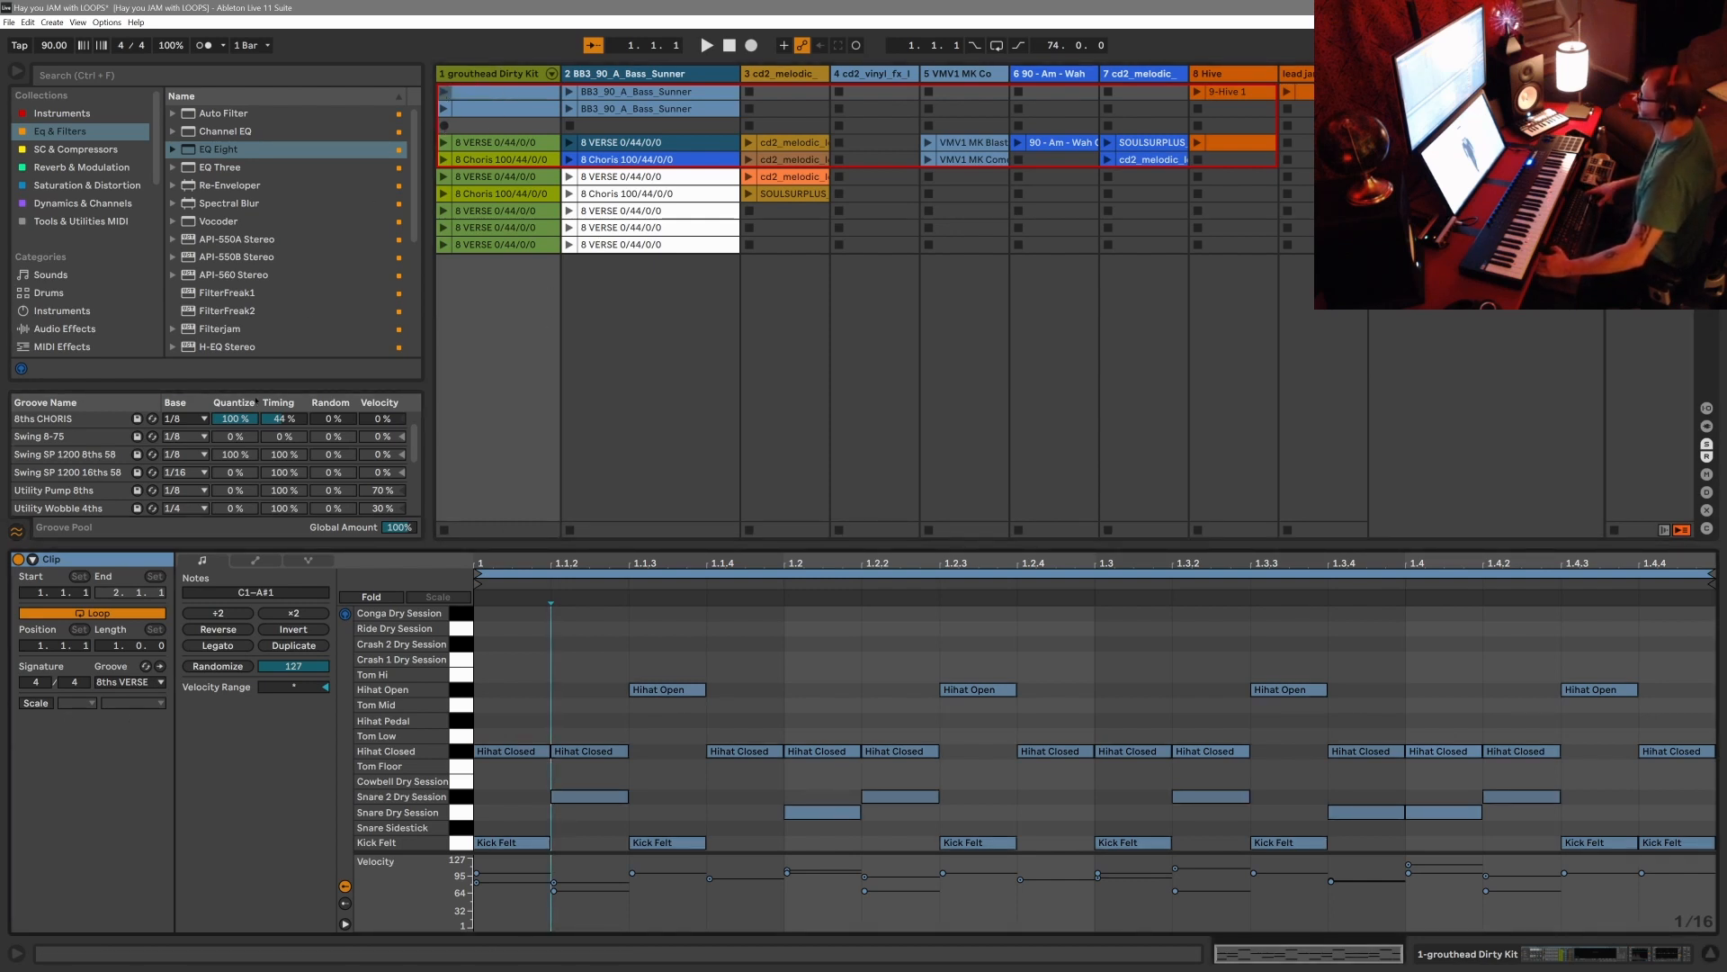
pyautogui.click(161, 684)
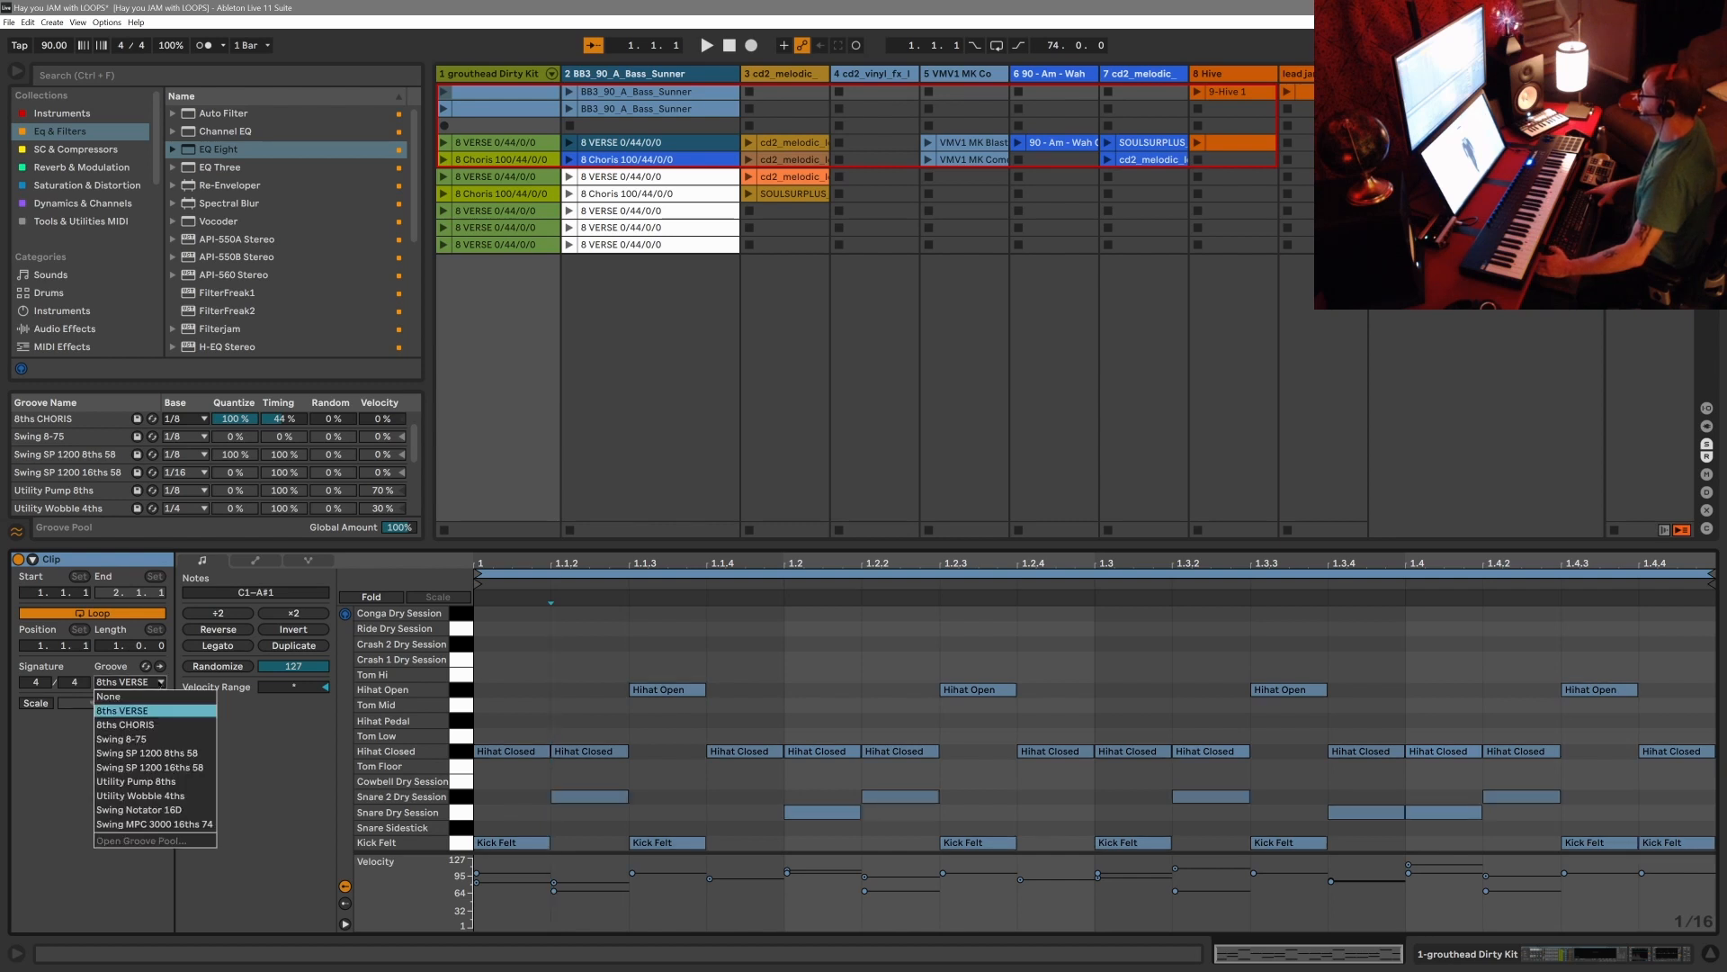
pyautogui.click(138, 715)
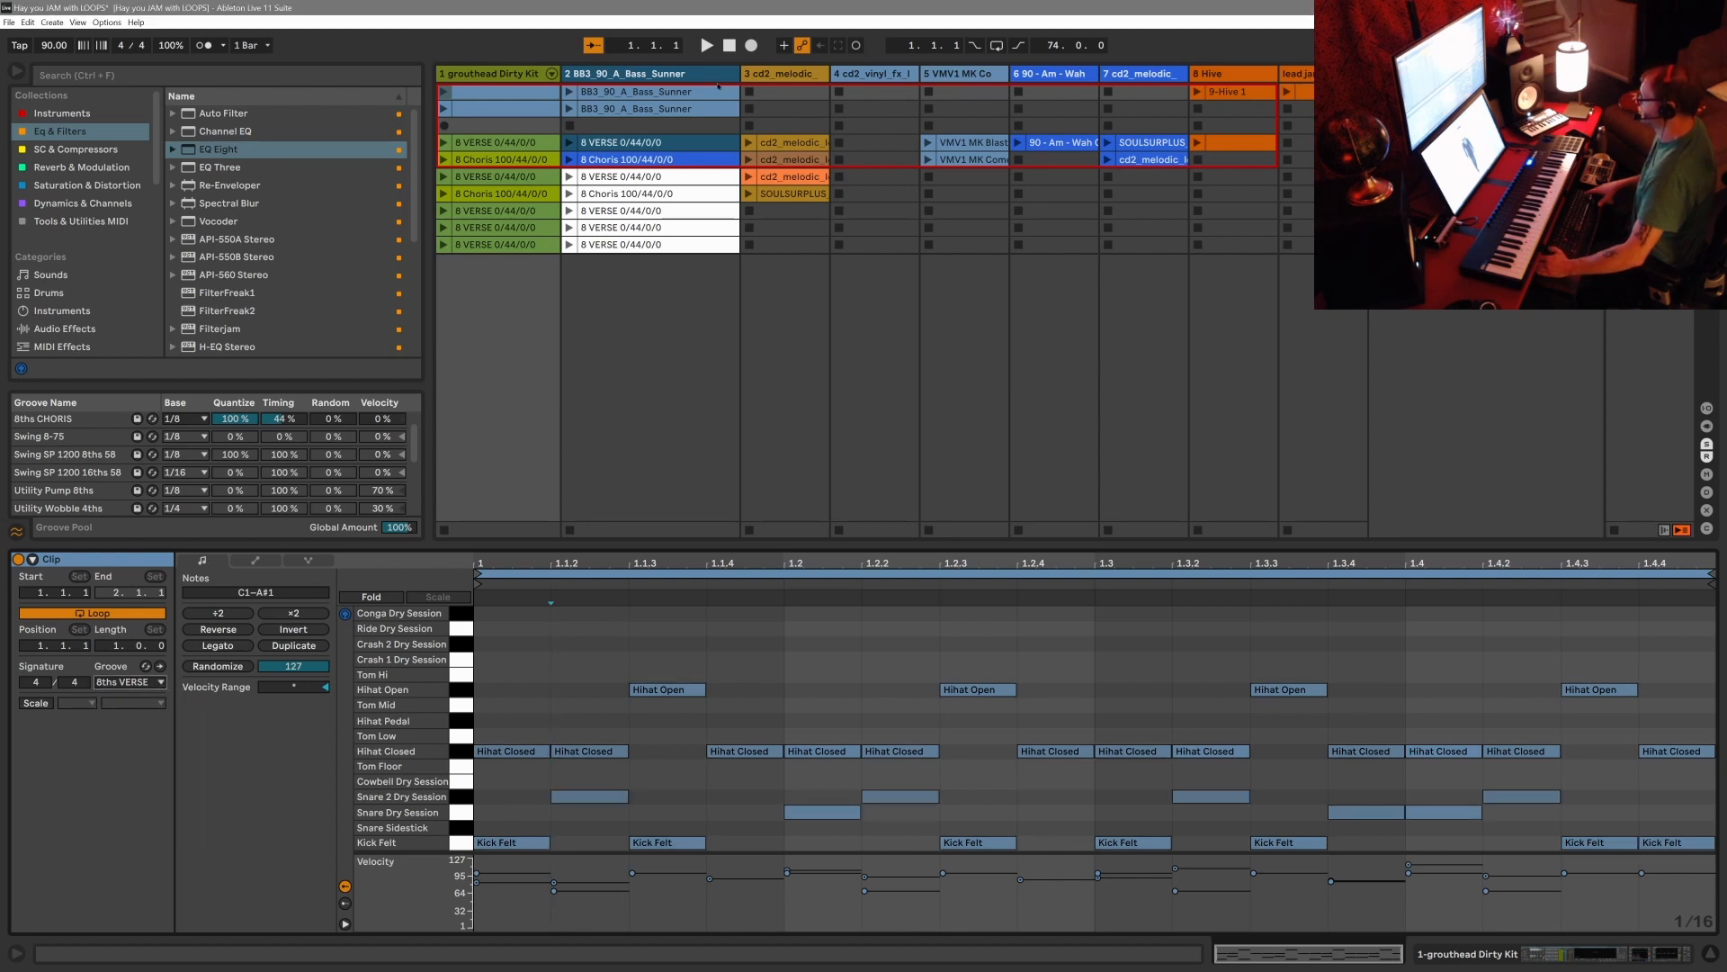
# Launch the first drum clip, audition it with the 8ths CHORIS groove, return it to 8ths VERSE, and stop all clips.
pyautogui.click(444, 92)
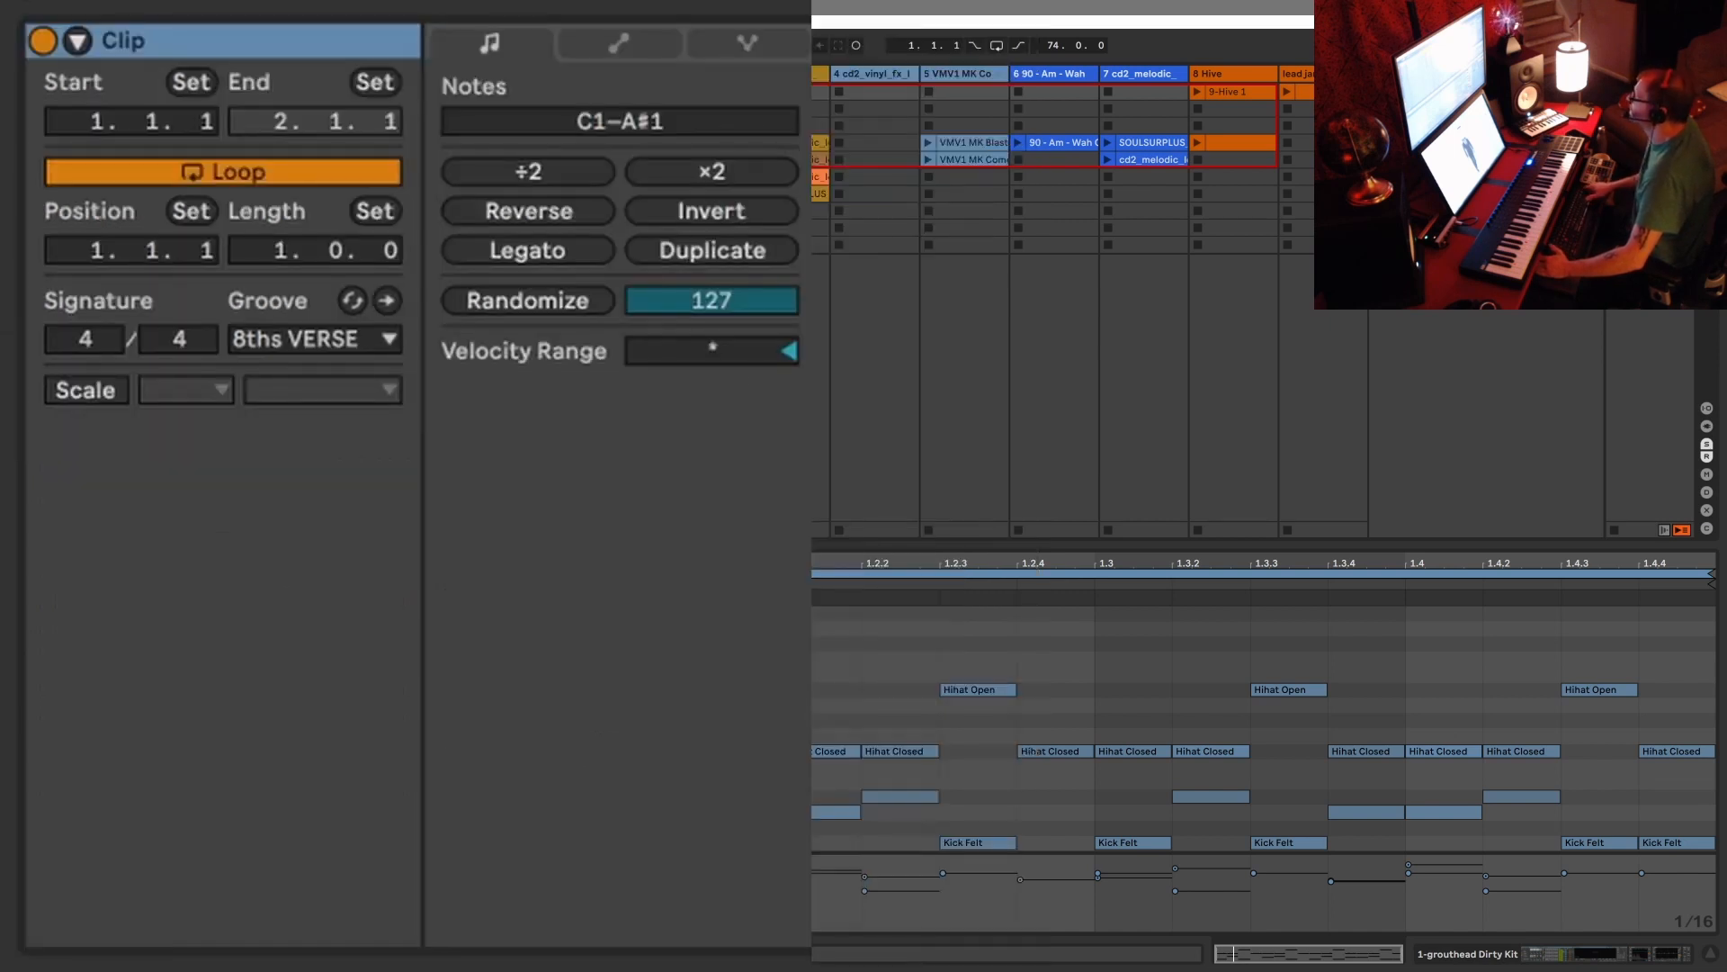
pyautogui.press('space')
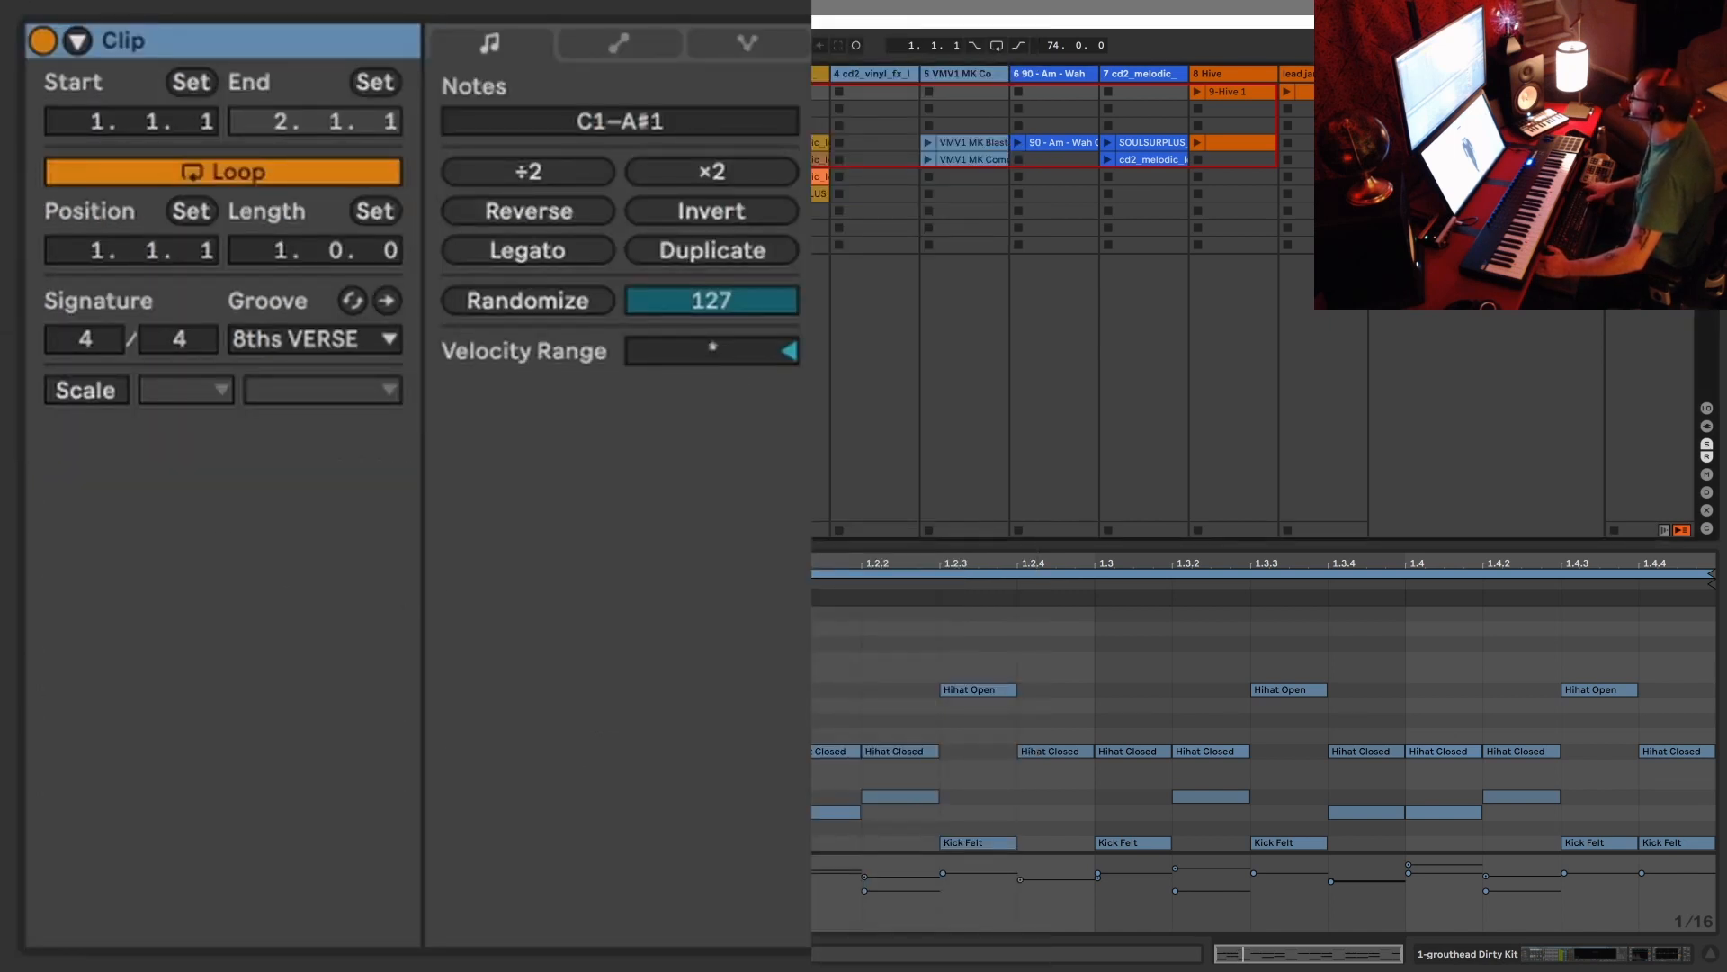
pyautogui.click(379, 334)
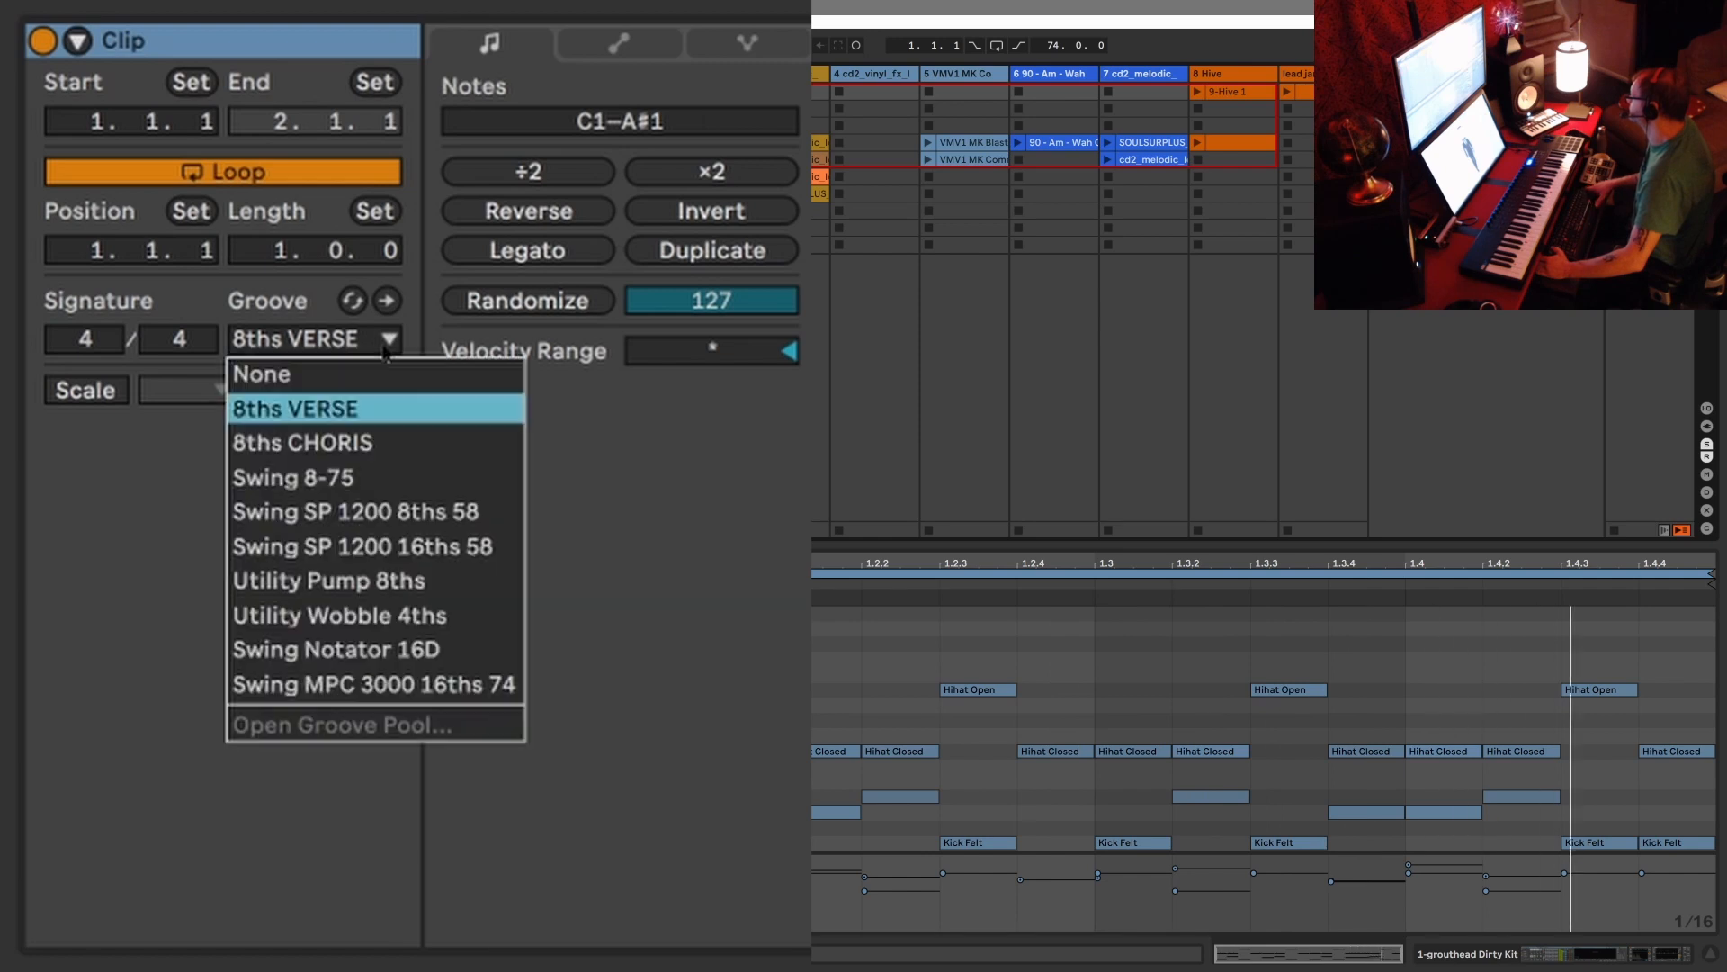
pyautogui.click(357, 443)
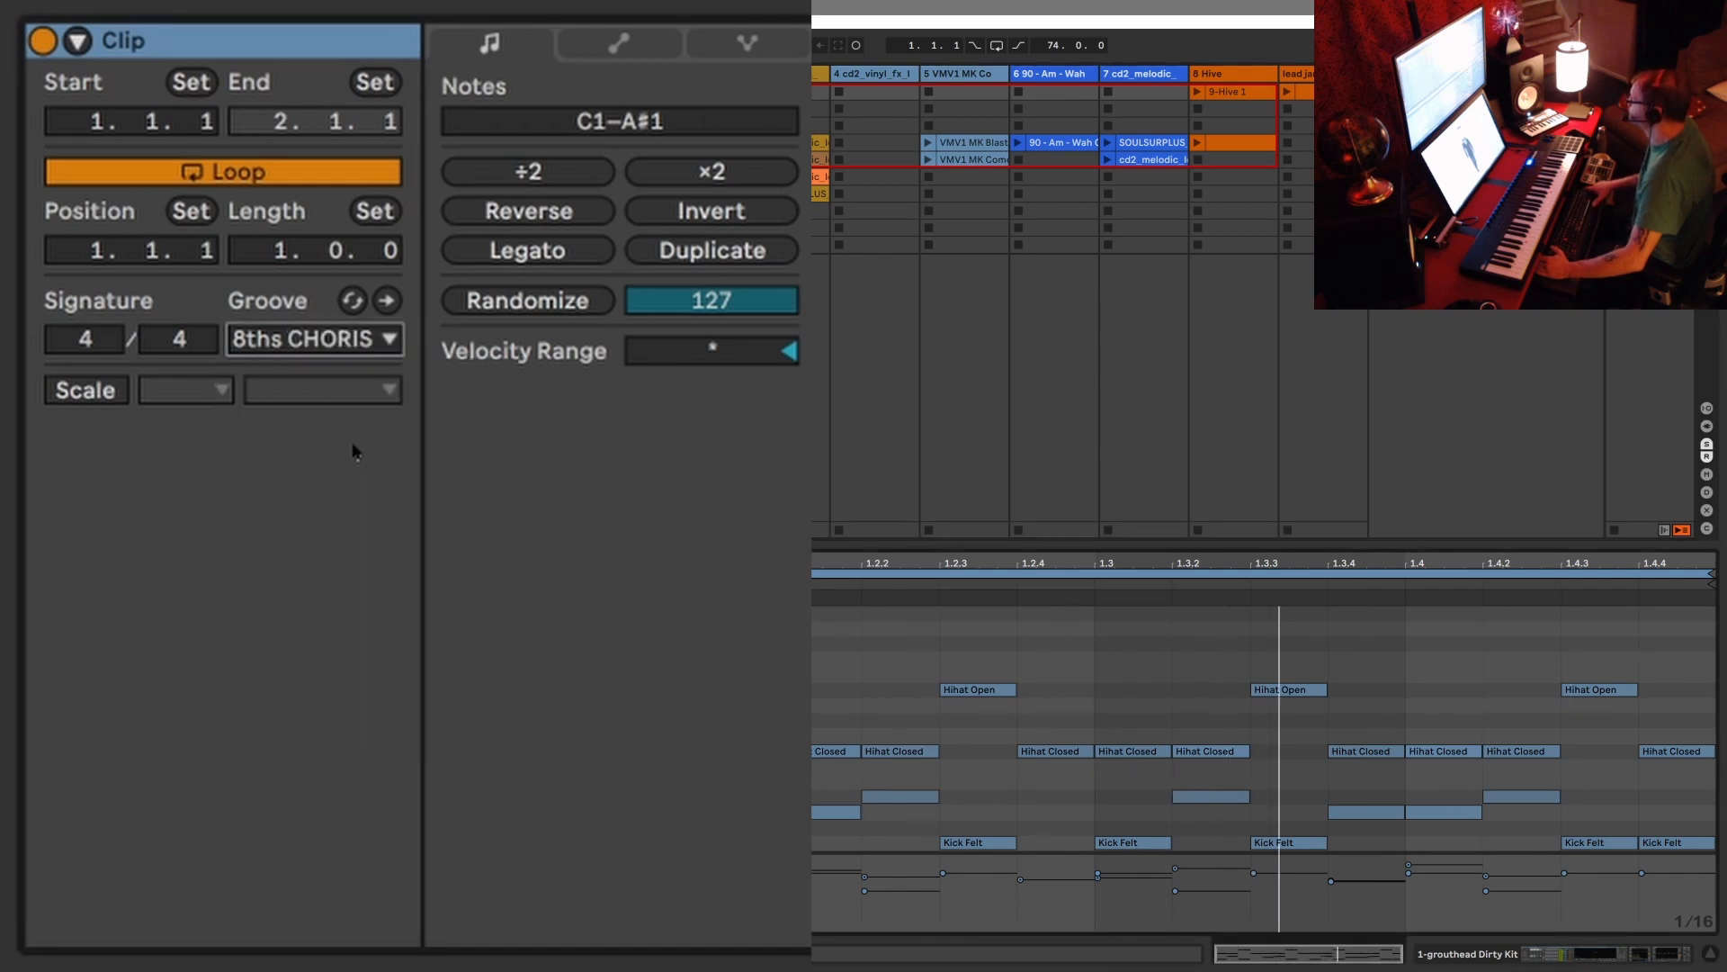
pyautogui.click(397, 349)
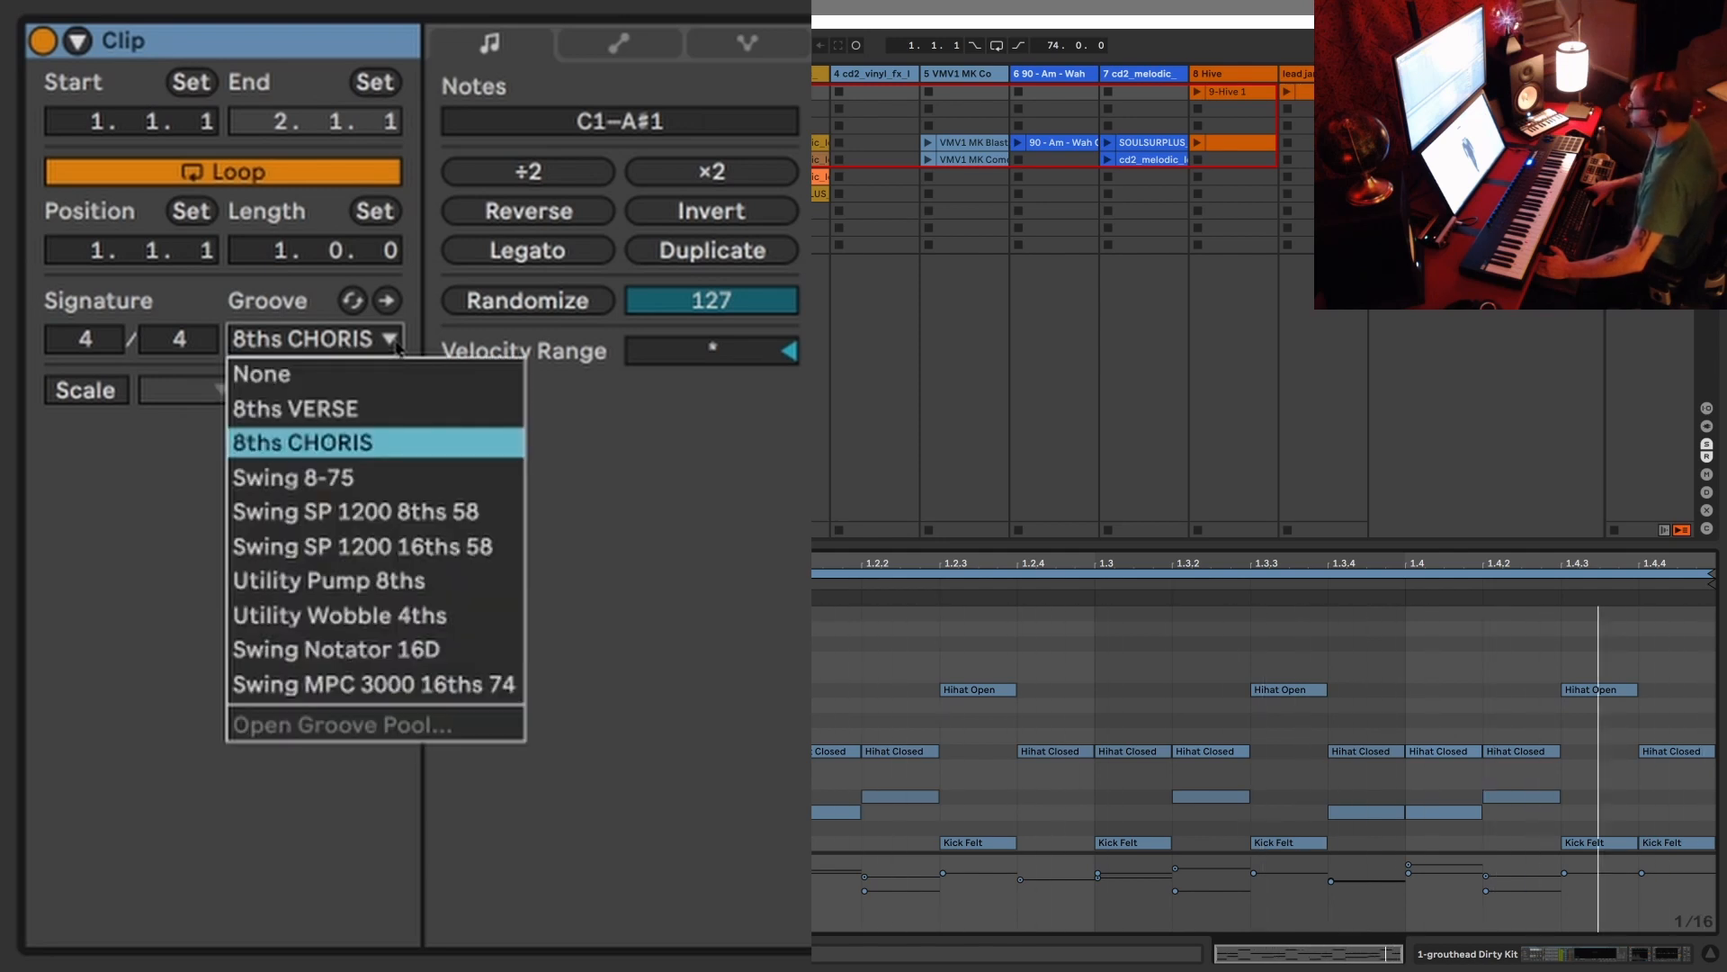
pyautogui.click(345, 412)
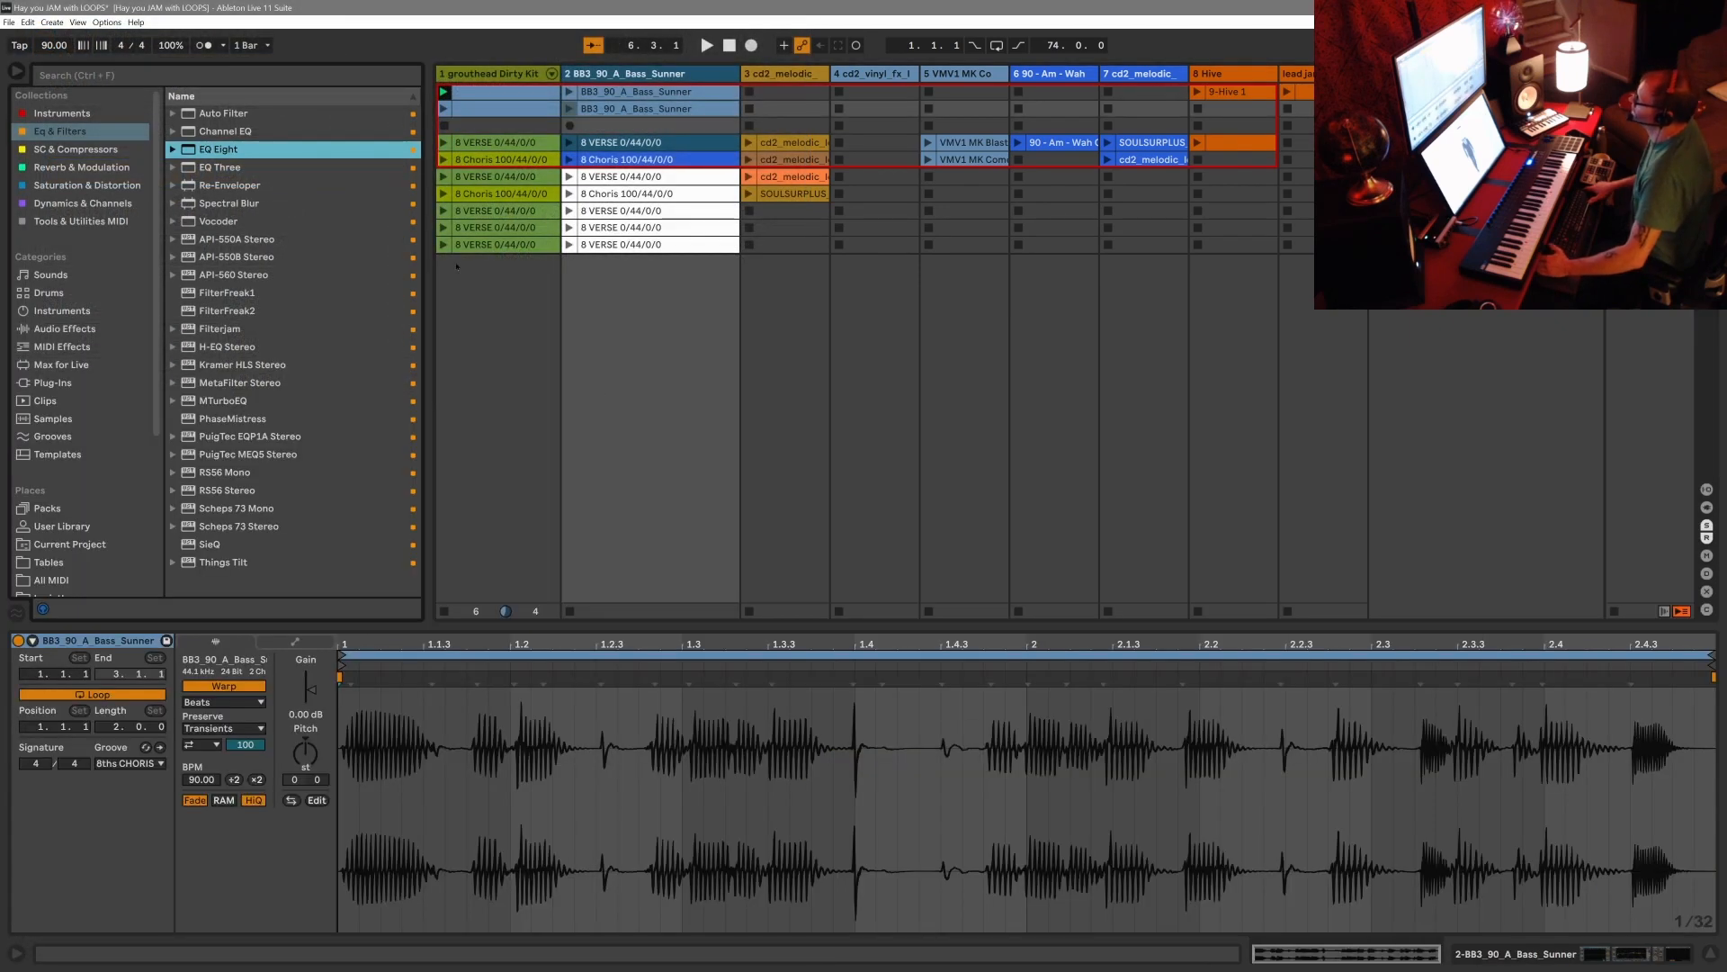
pyautogui.click(1616, 613)
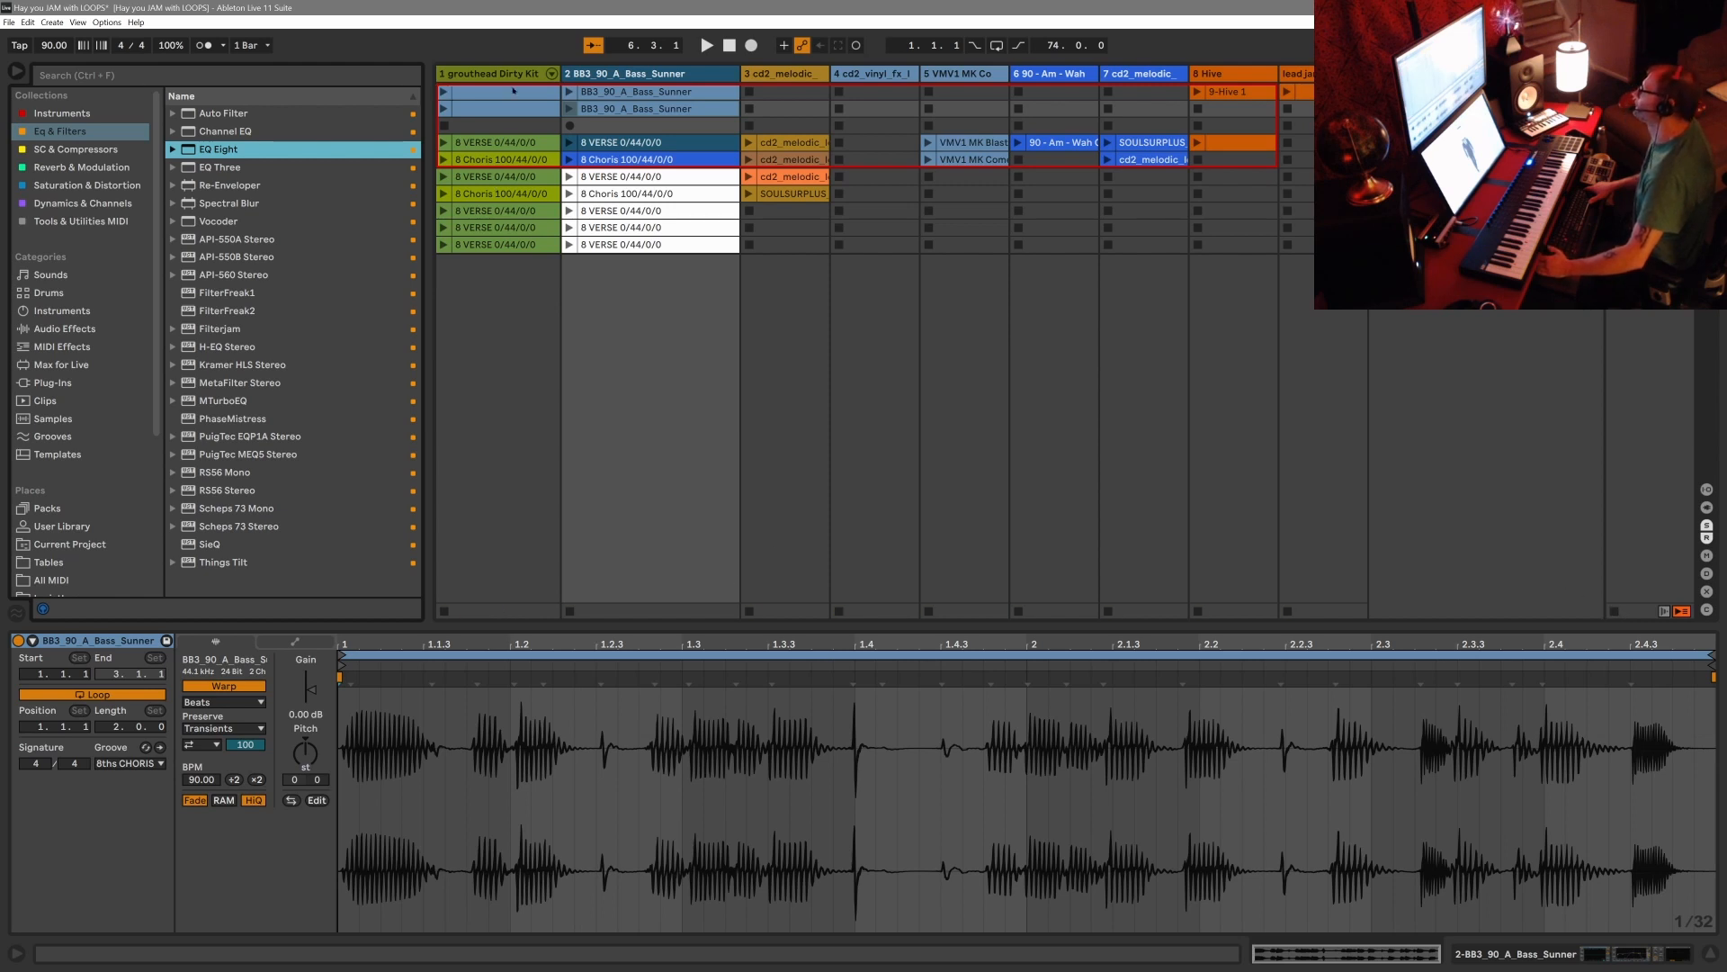
# Reopen the first grouthead Dirty Kit clip and show the Groove Pool above its resized note editor.
pyautogui.click(513, 91)
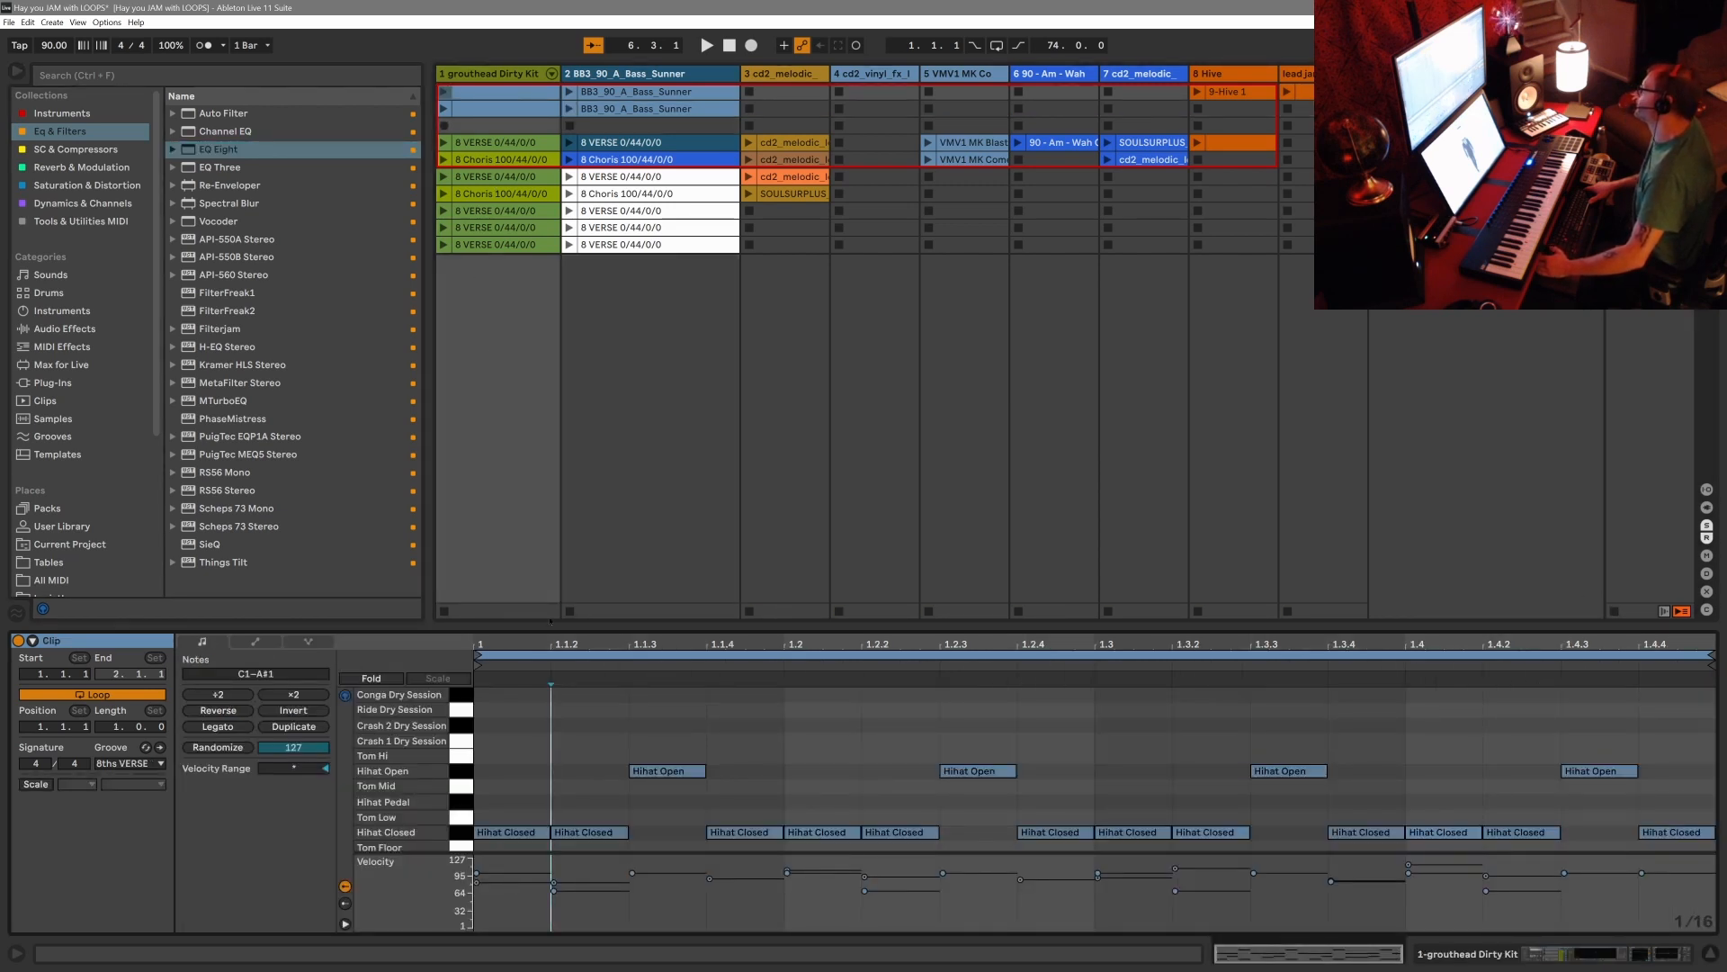
pyautogui.moveTo(549, 527); pyautogui.dragTo(547, 452)
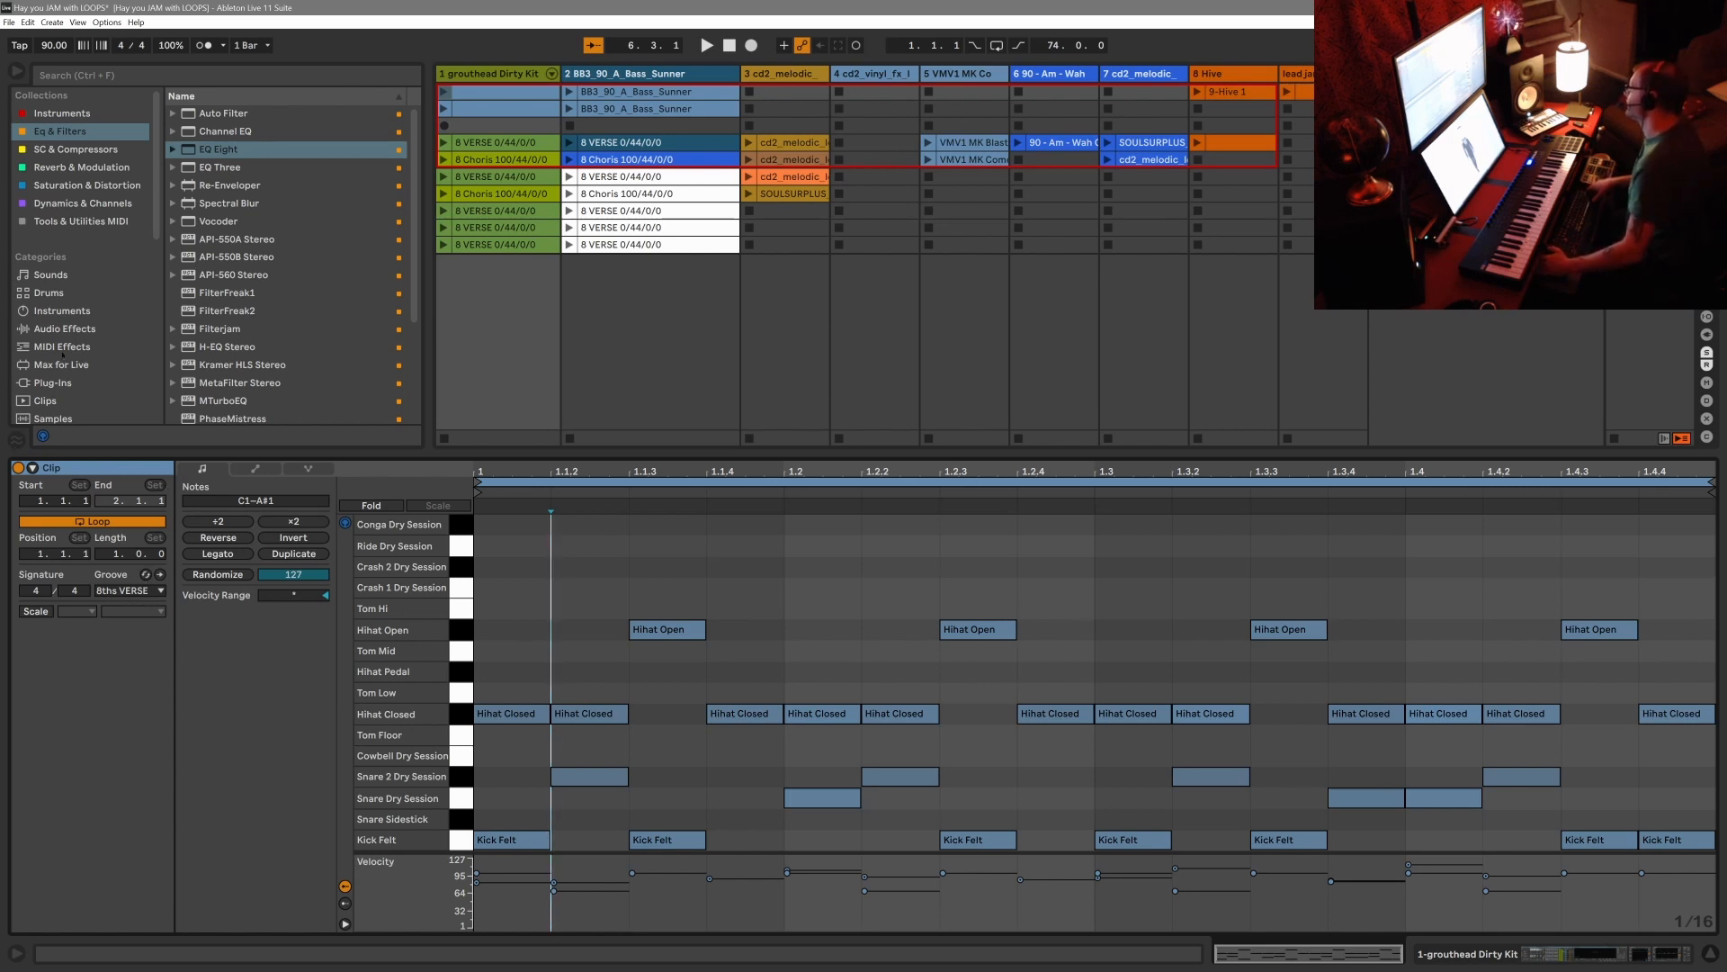
pyautogui.click(17, 438)
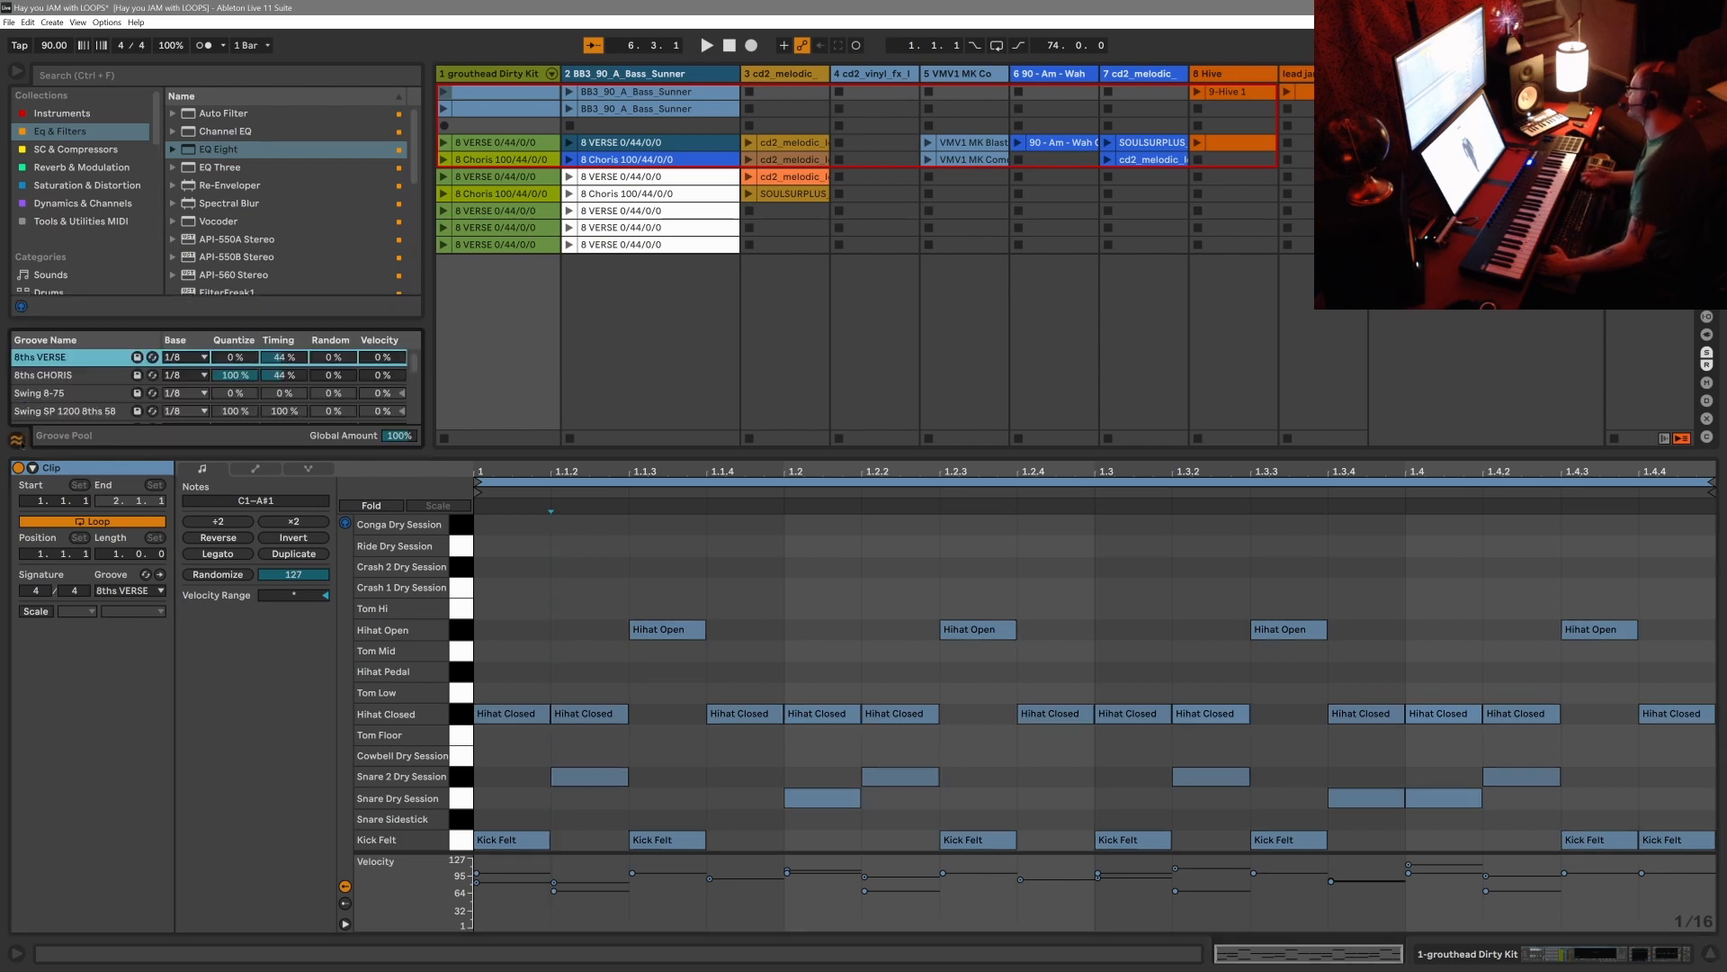
pyautogui.moveTo(151, 453); pyautogui.dragTo(152, 572)
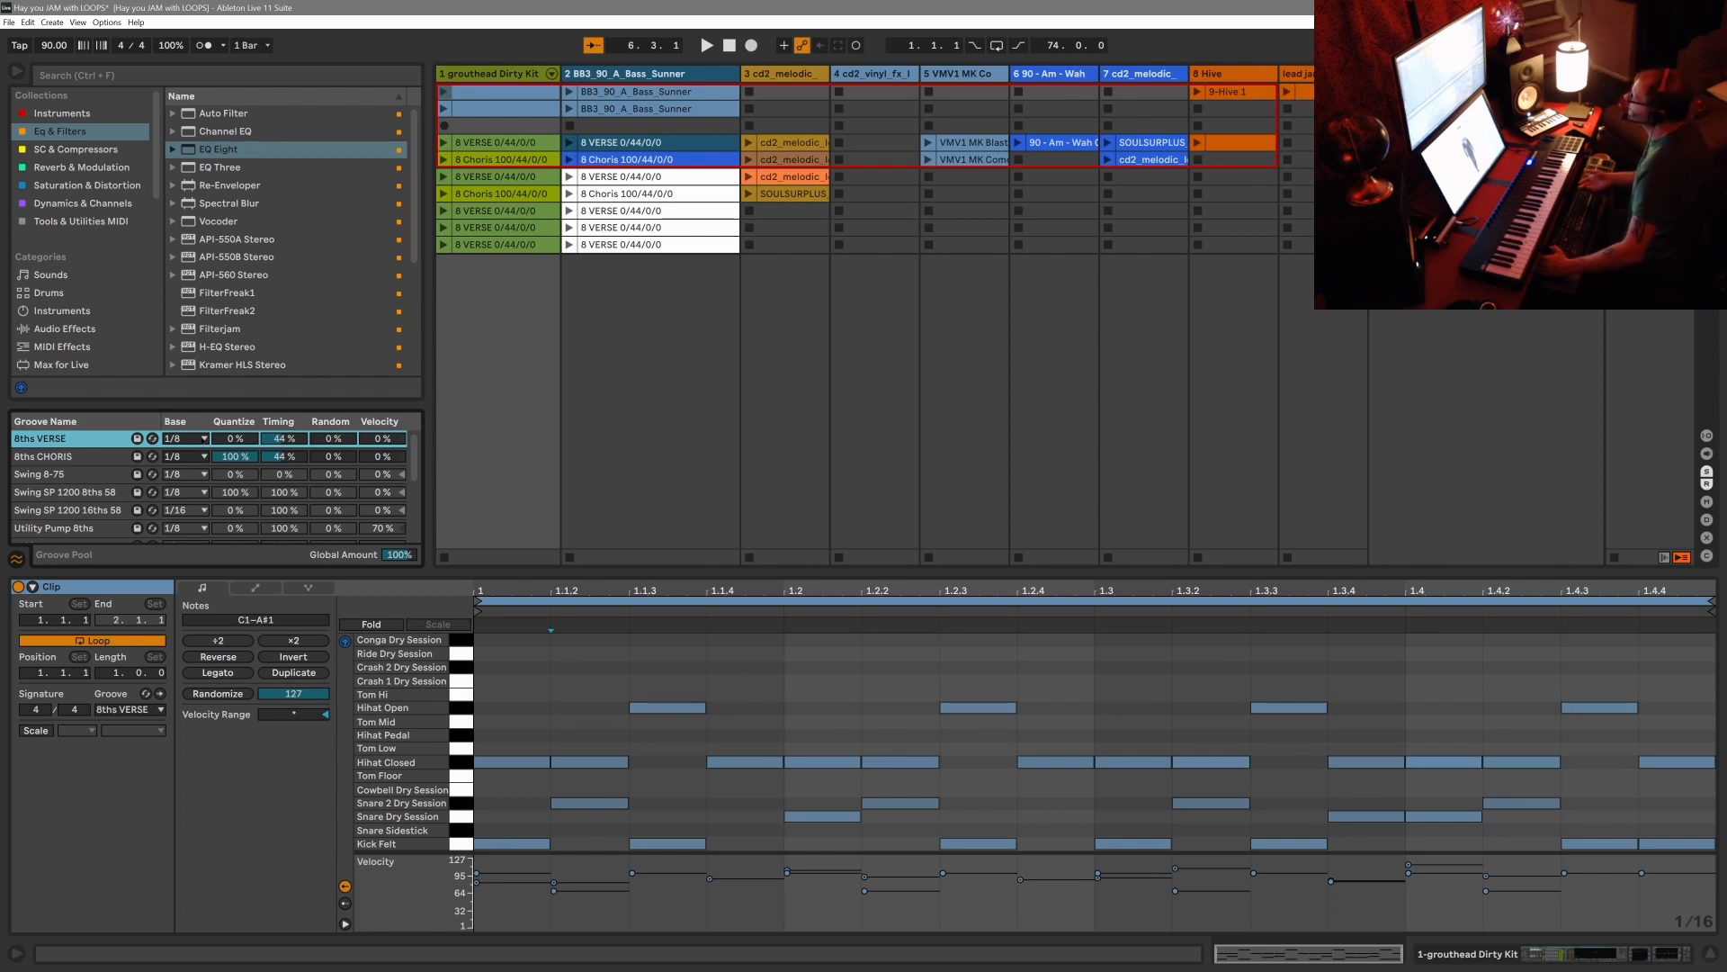
# Compare the settings of the 8ths VERSE and 8ths CHORIS grooves in the Groove Pool, including the base value.
pyautogui.click(205, 439)
pyautogui.click(205, 439)
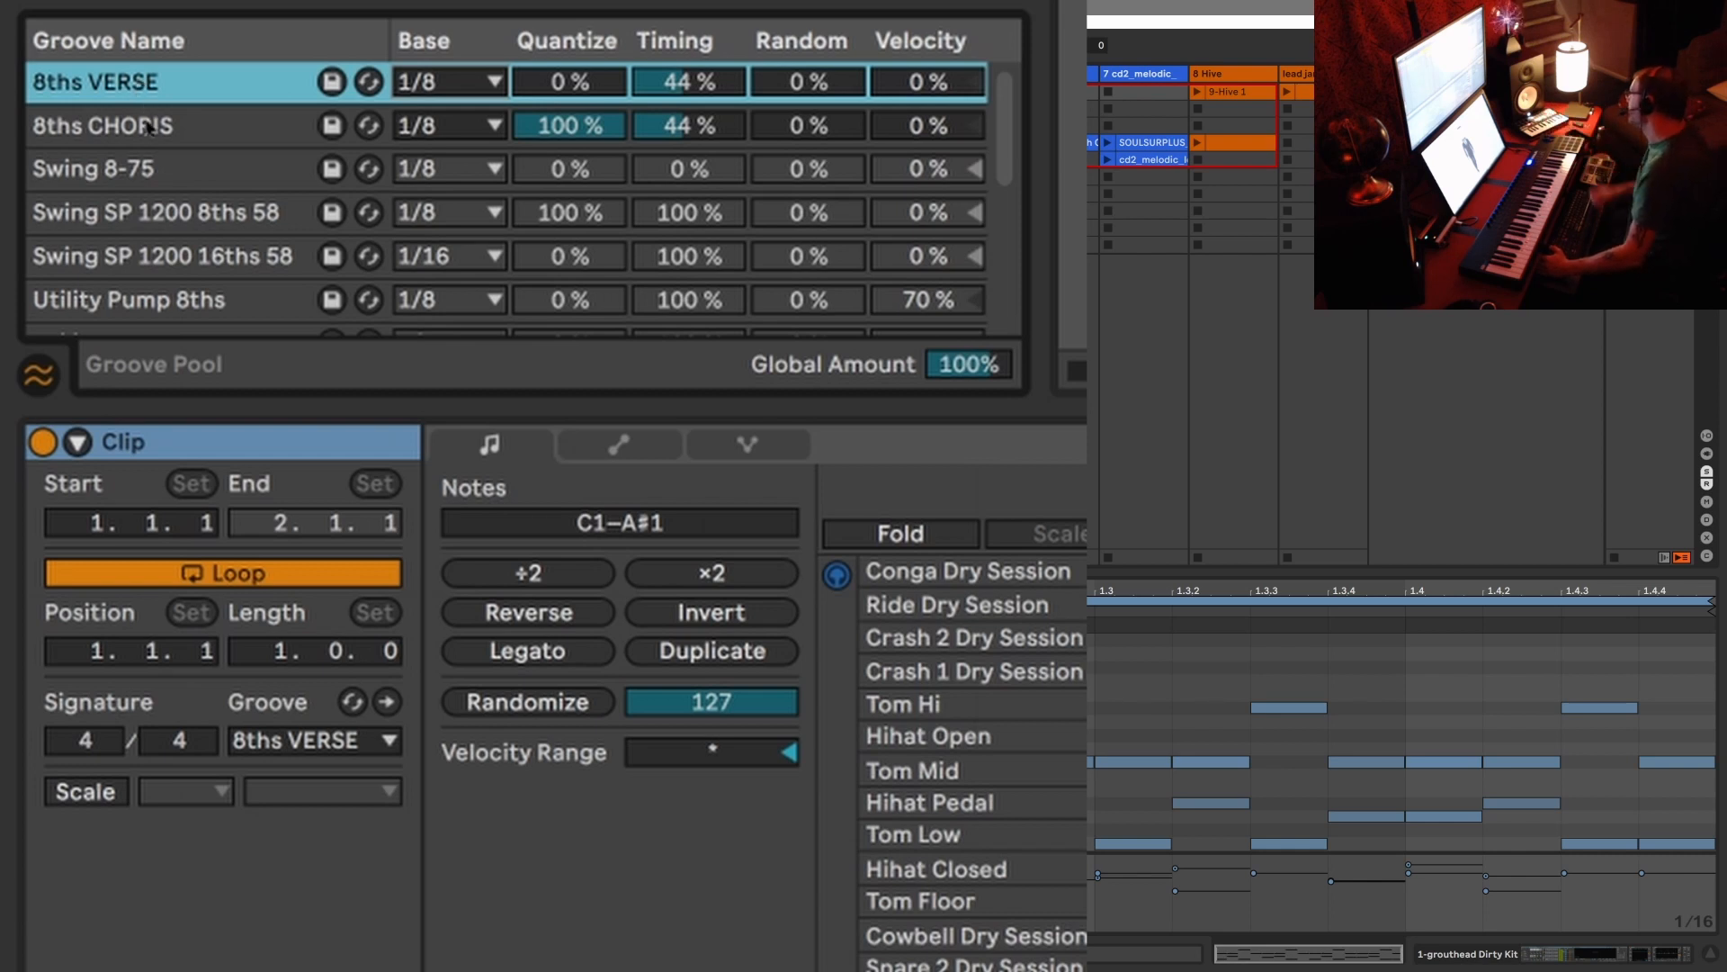
pyautogui.click(149, 126)
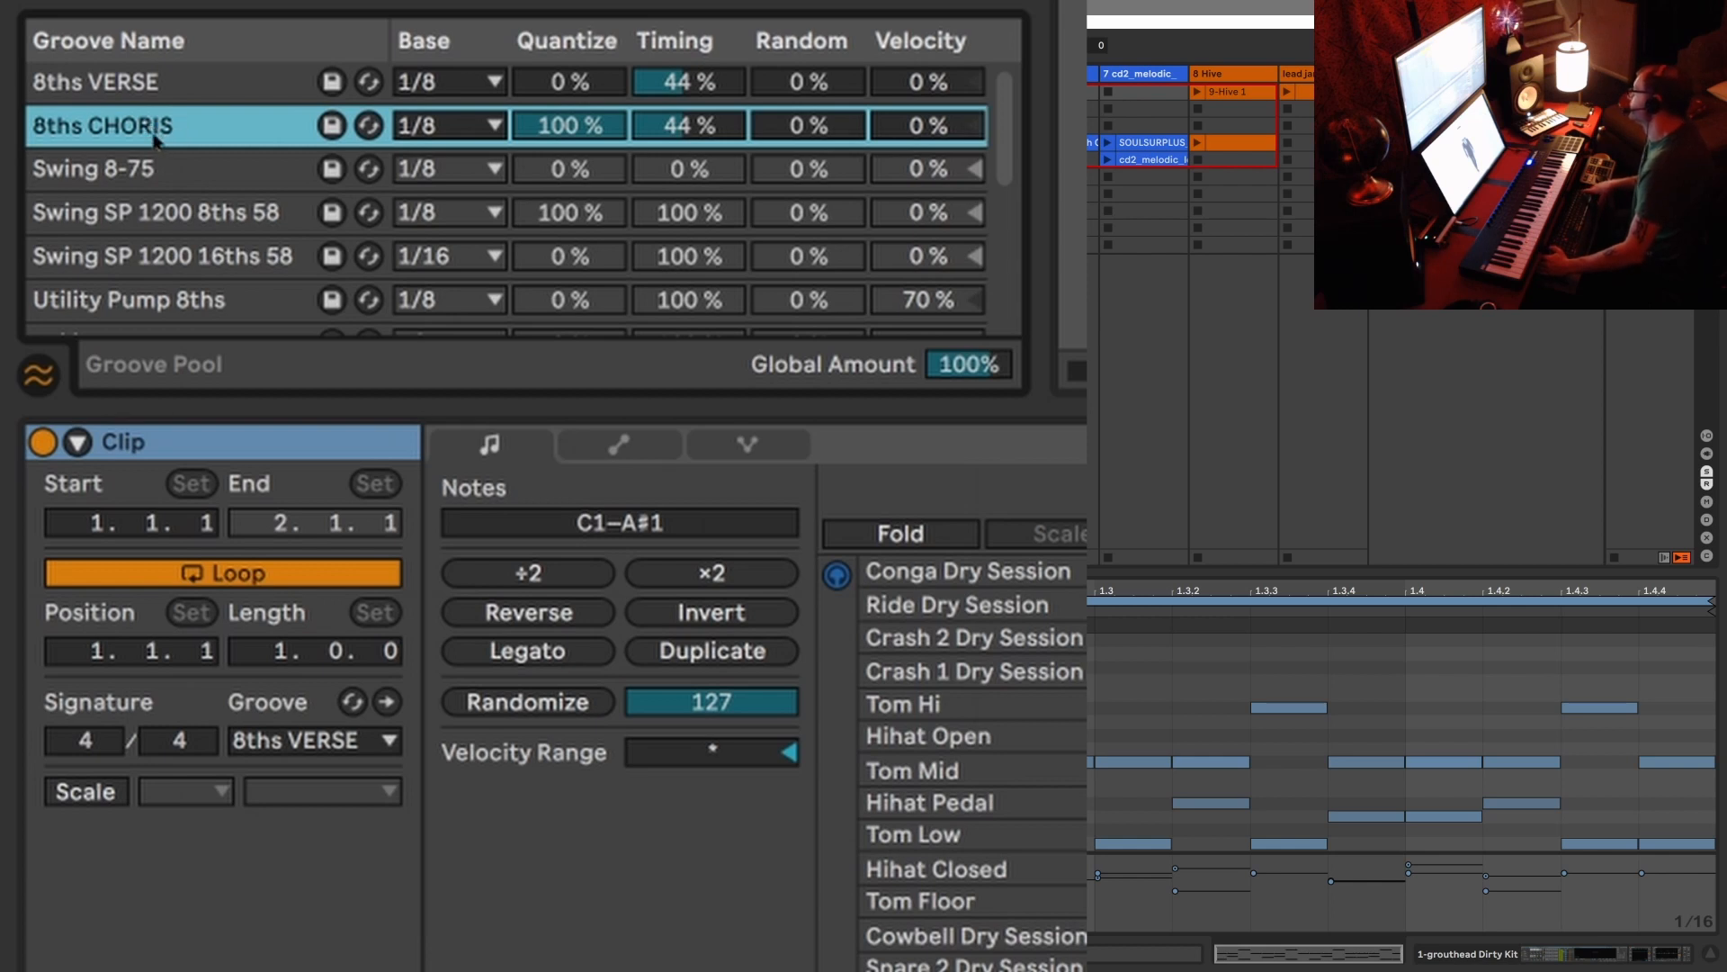
pyautogui.click(128, 90)
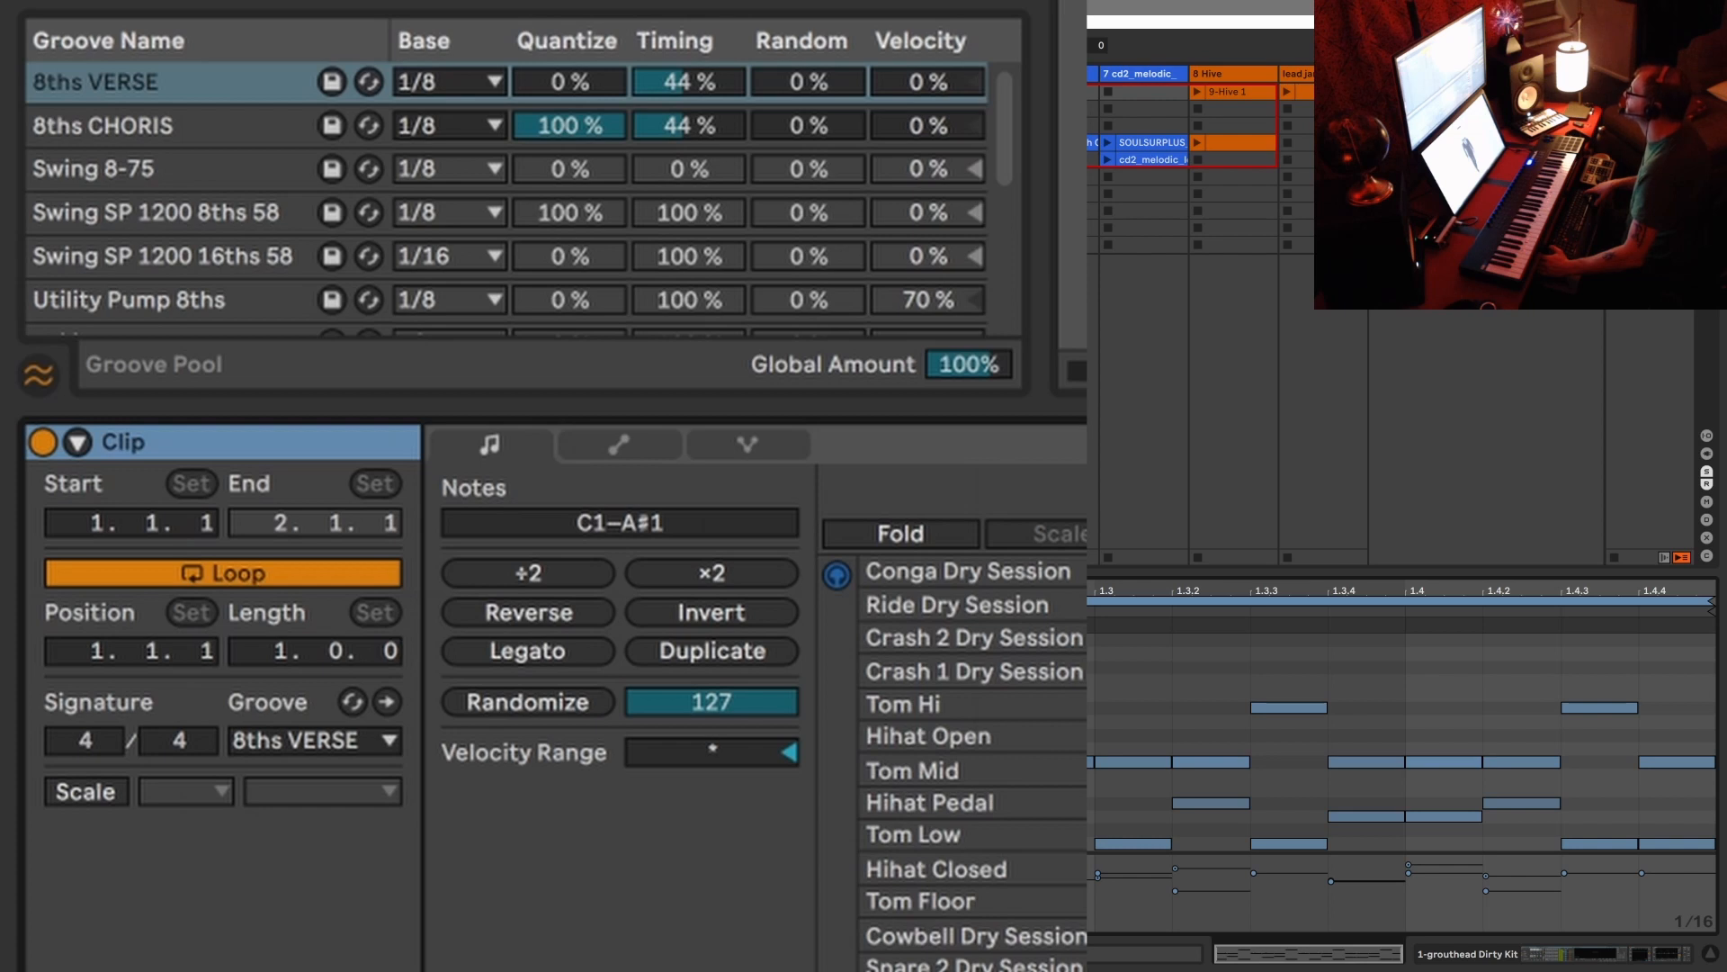
# Play the drum clip while switching its groove to 8ths CHORIS and back to 8ths VERSE to compare their feel.
pyautogui.press('space')
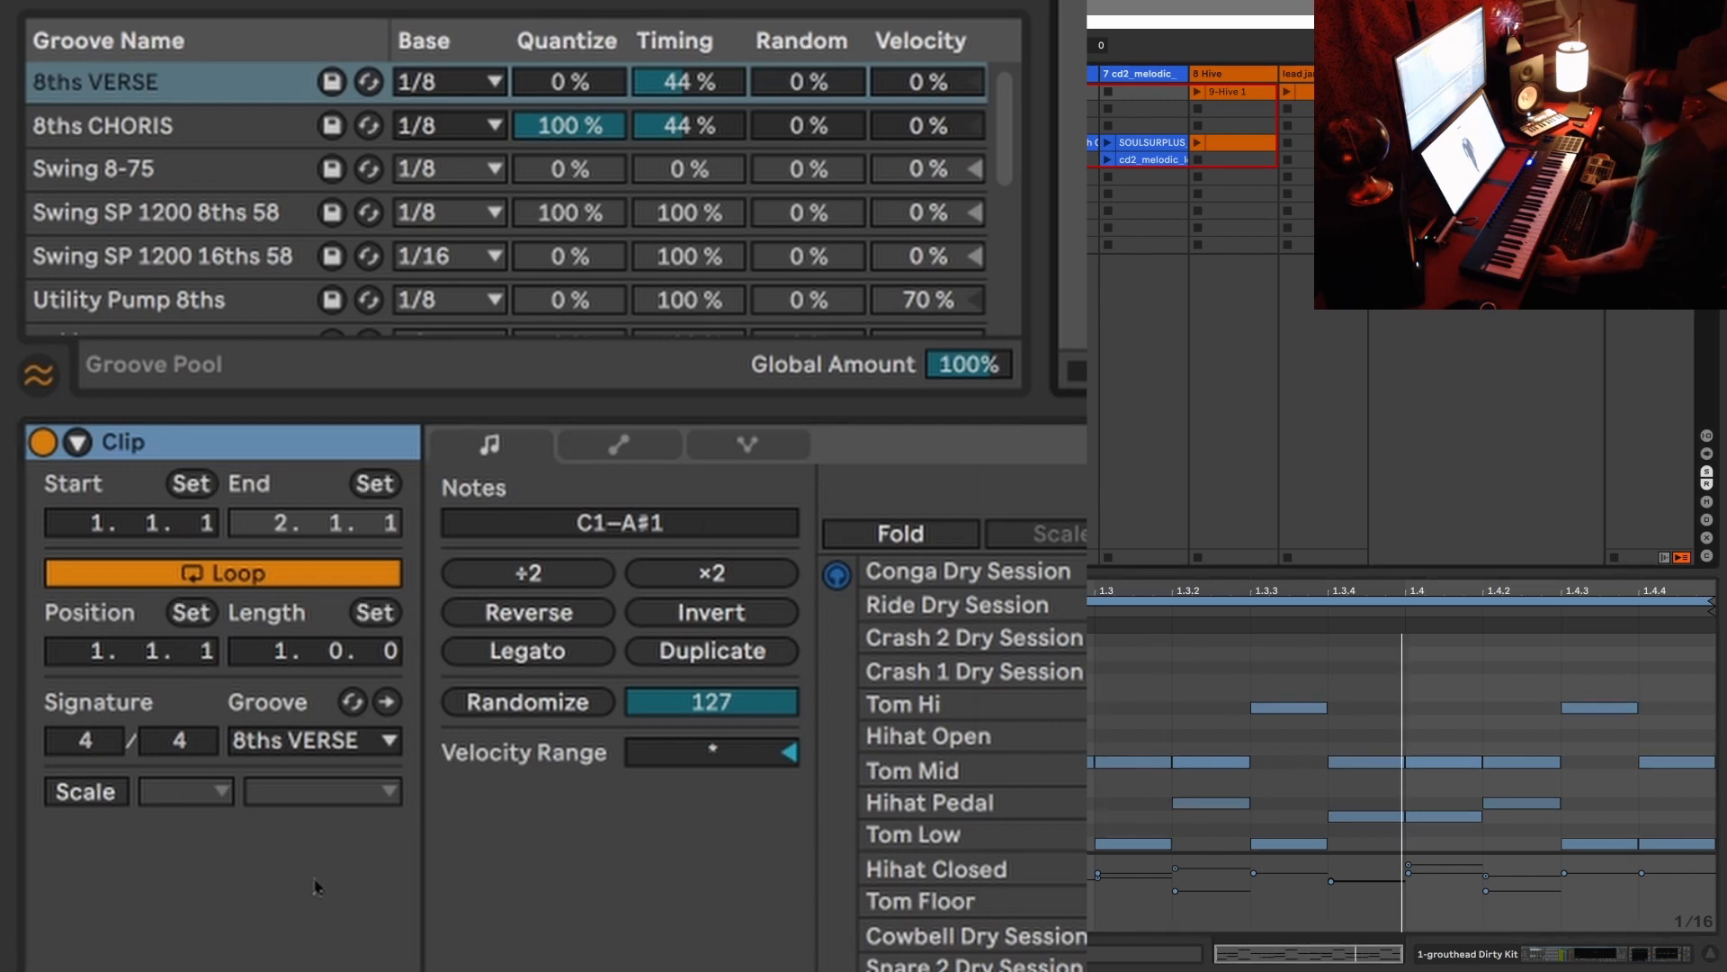
pyautogui.click(360, 740)
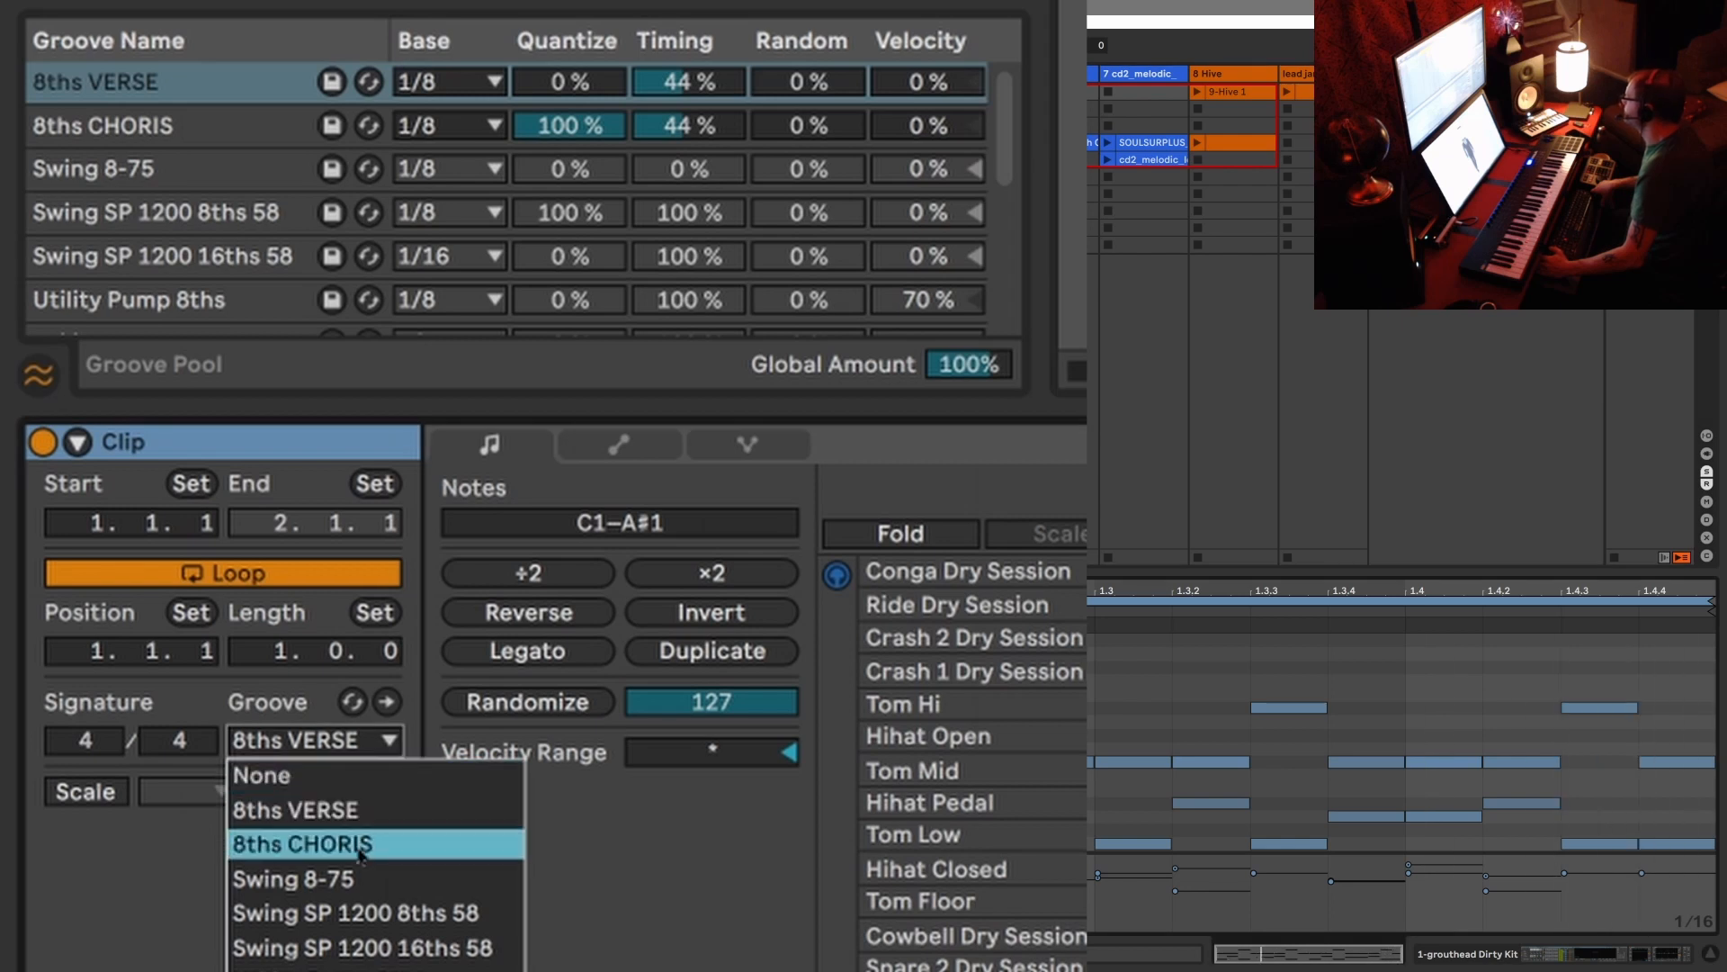
pyautogui.click(359, 850)
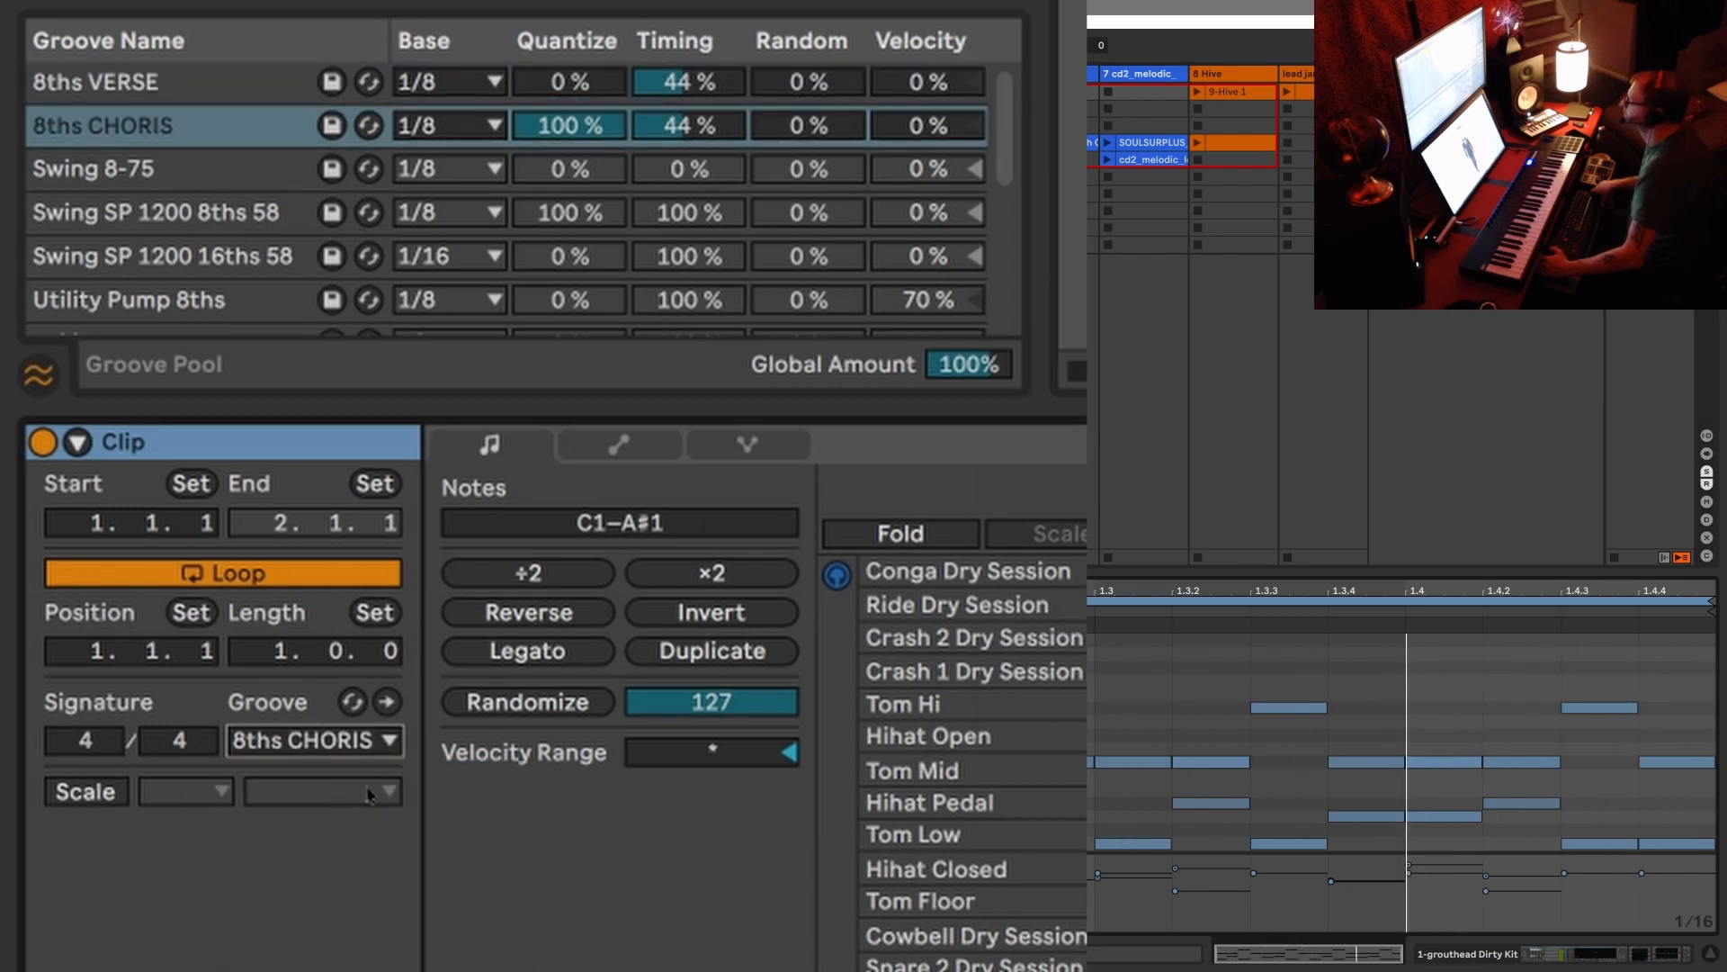
pyautogui.click(392, 742)
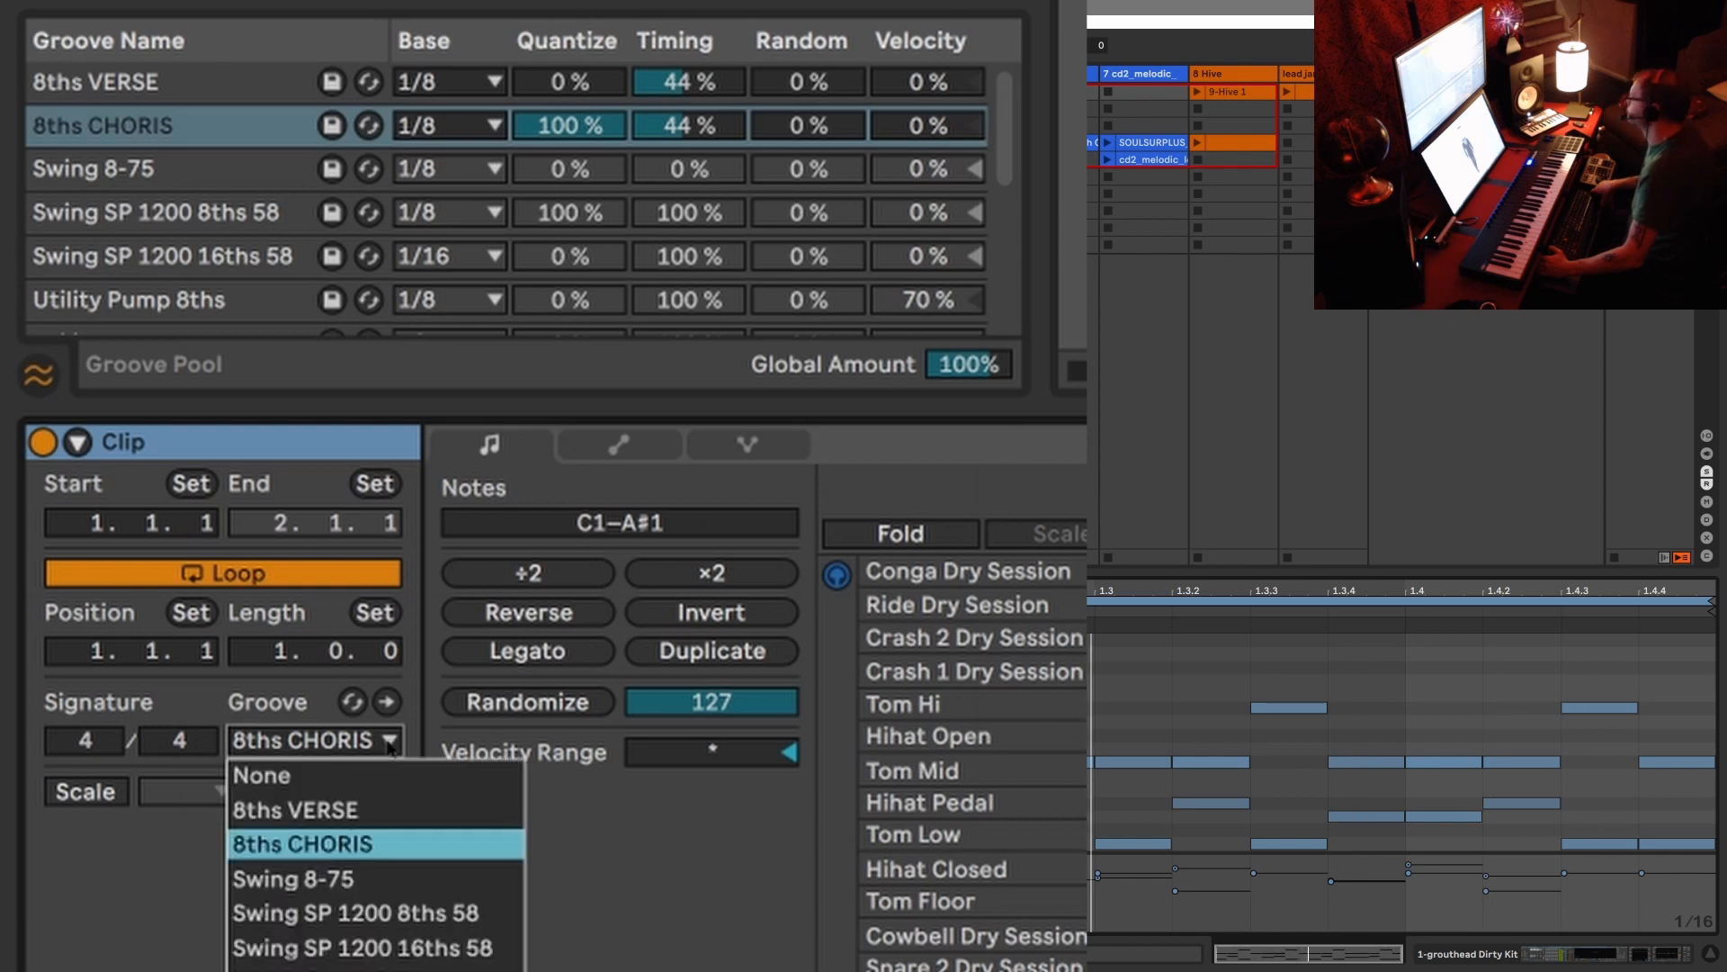
pyautogui.click(350, 810)
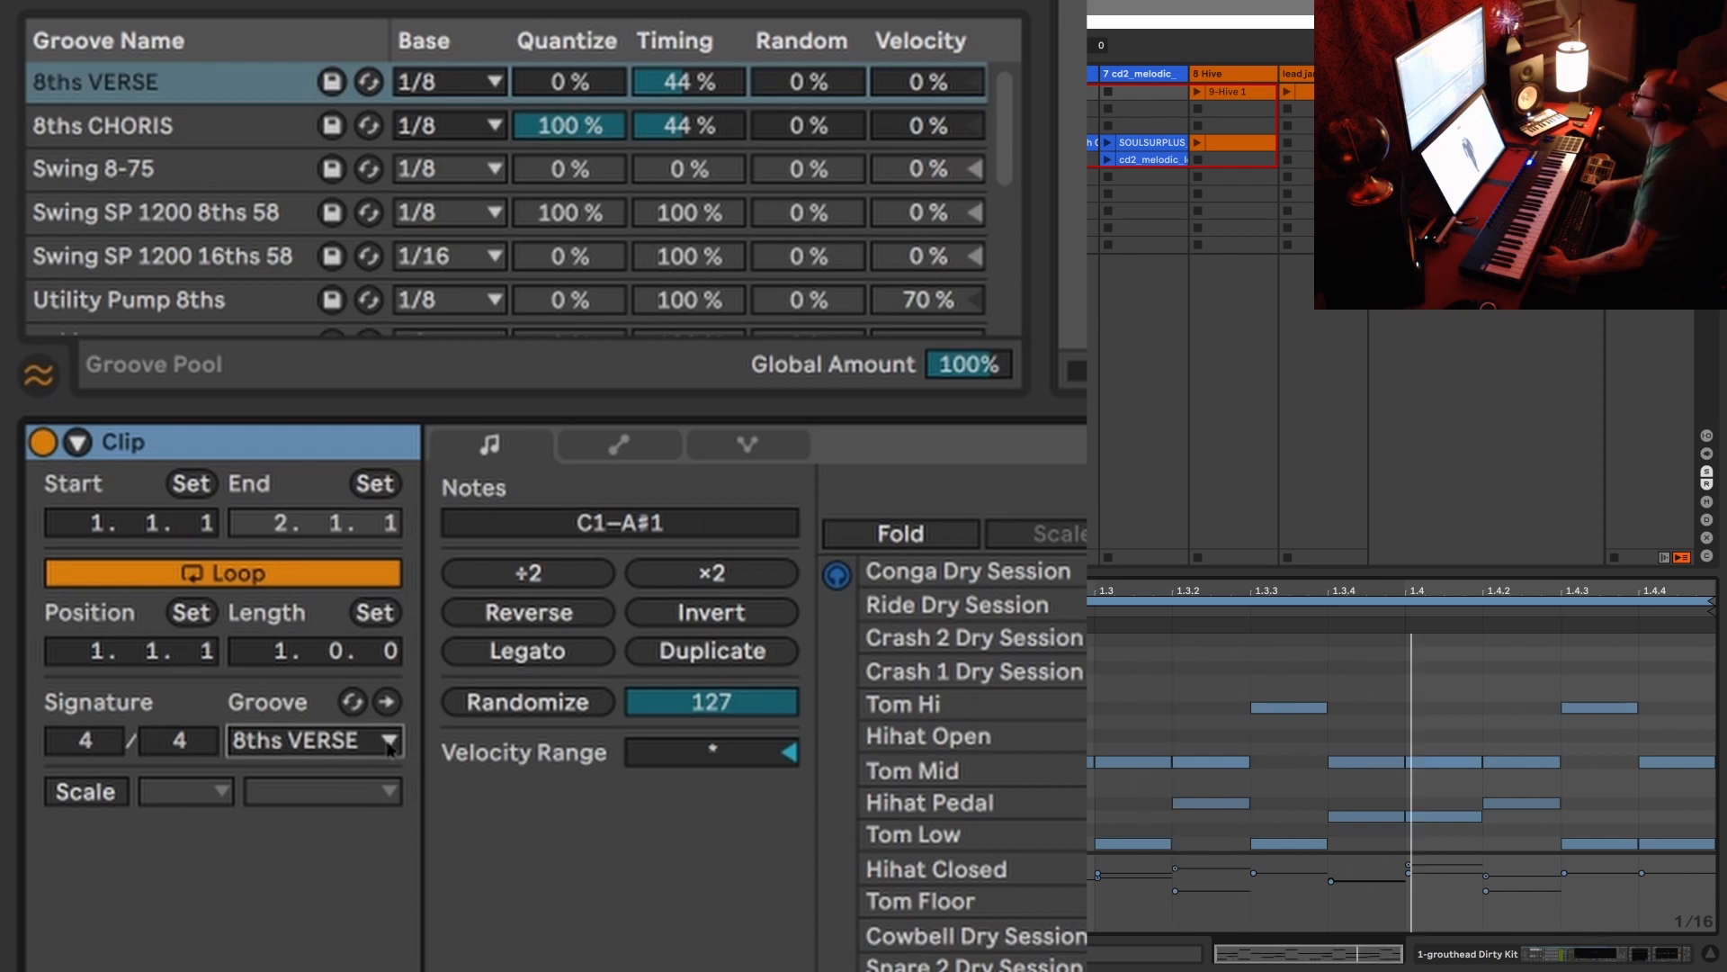
pyautogui.click(389, 743)
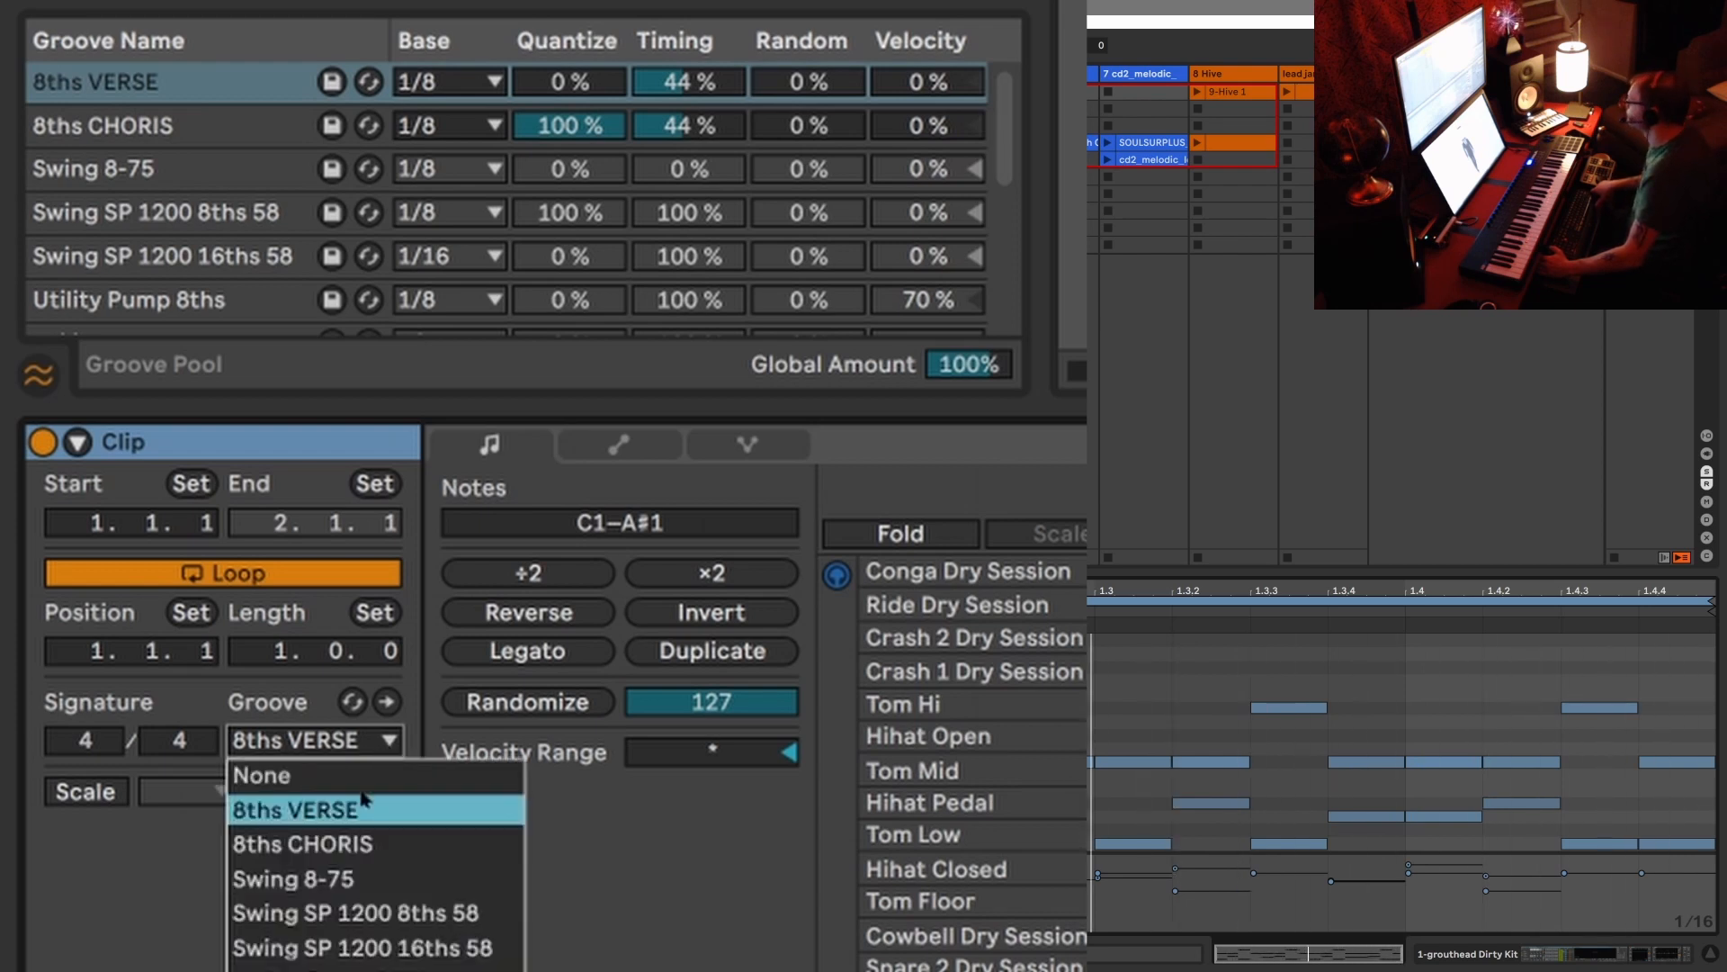
pyautogui.press('Escape')
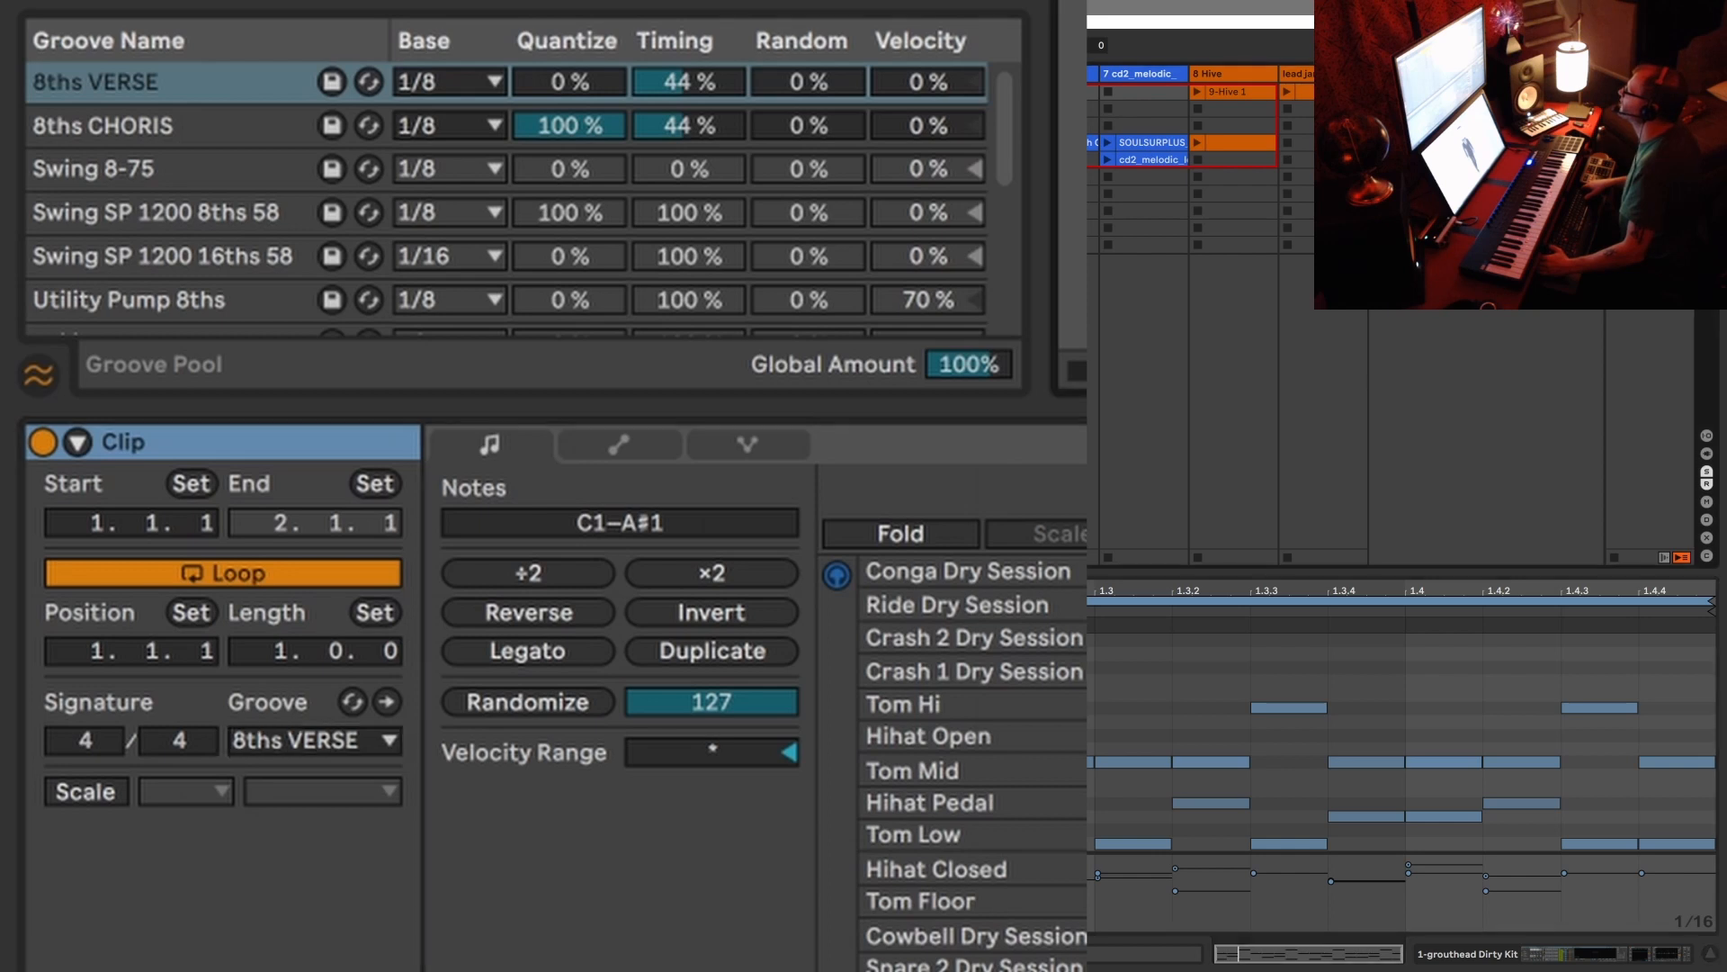
# Launch the first drum clip together with the first BB3_90_A_Bass_Sunner clip and show the bass clip's waveform.
pyautogui.press('Right')
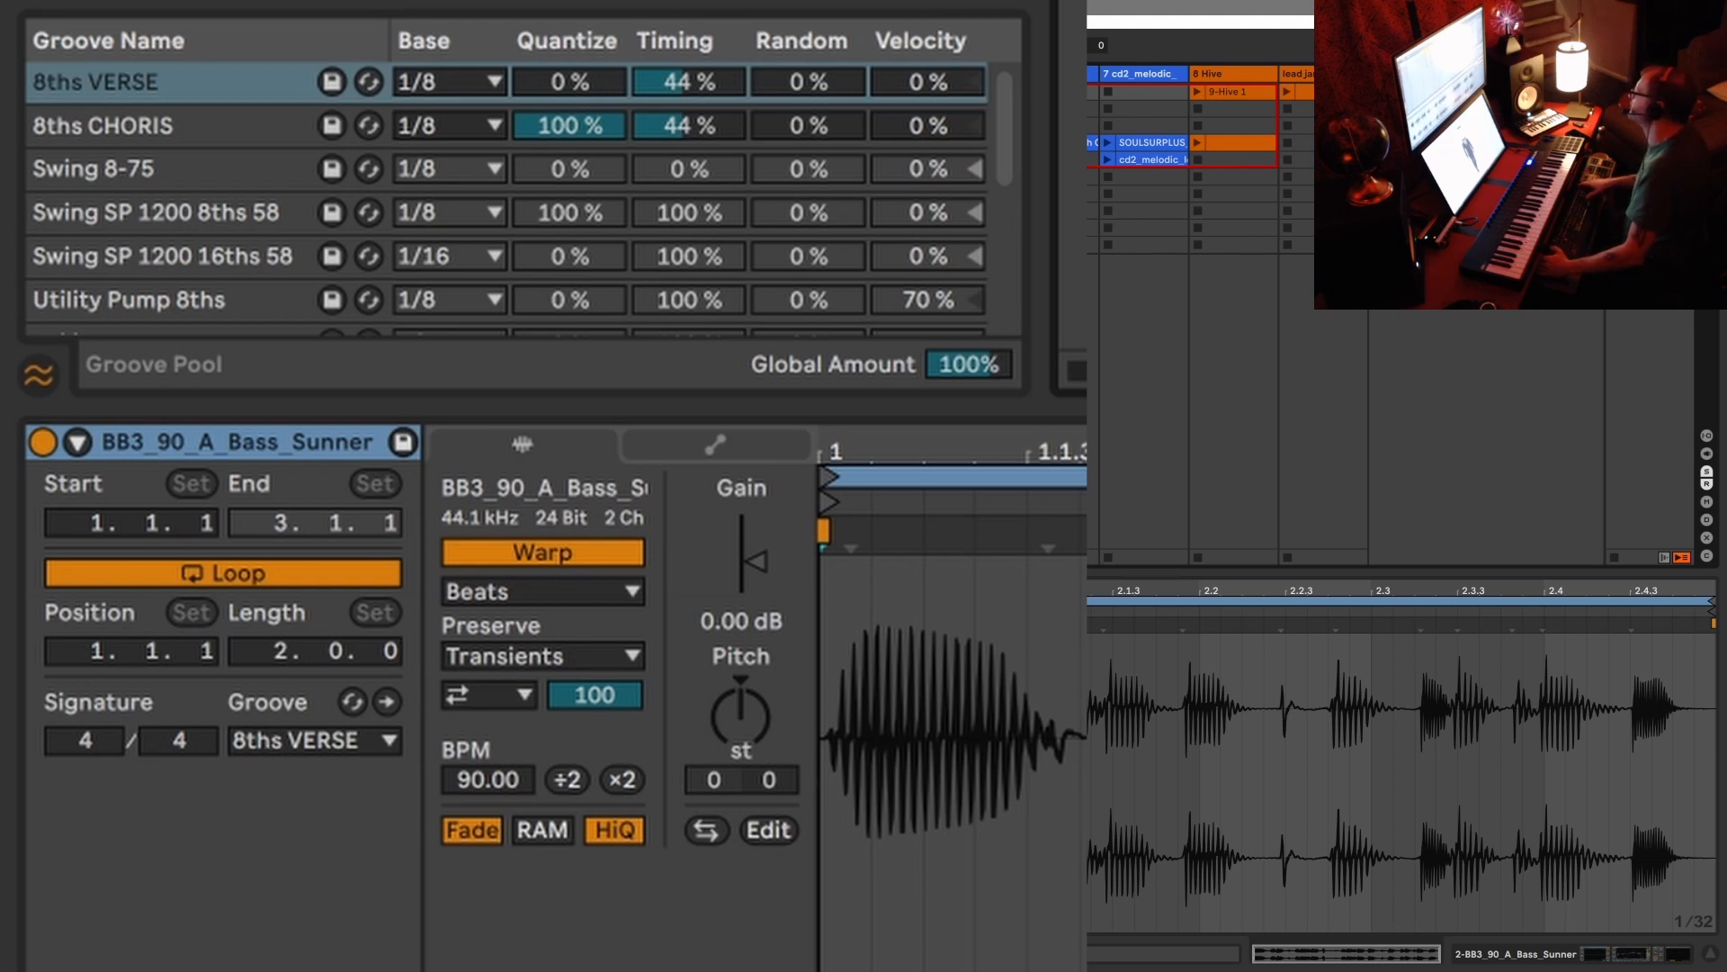
pyautogui.press('Up')
pyautogui.press('Down')
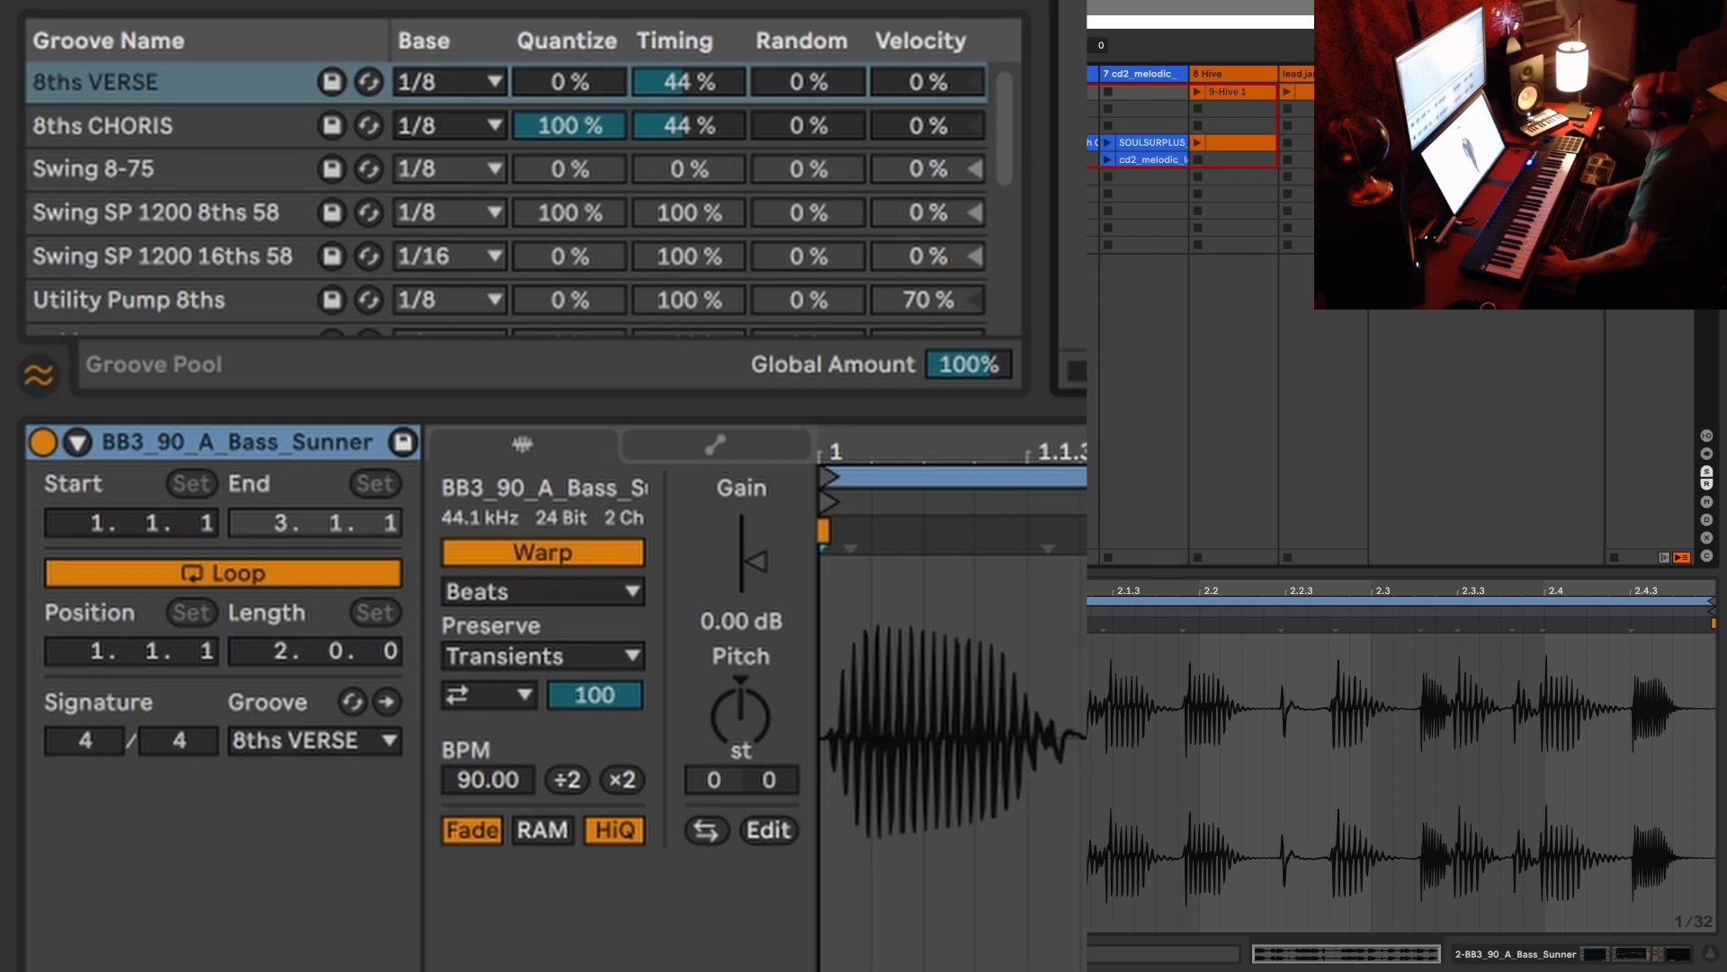
pyautogui.click(559, 97)
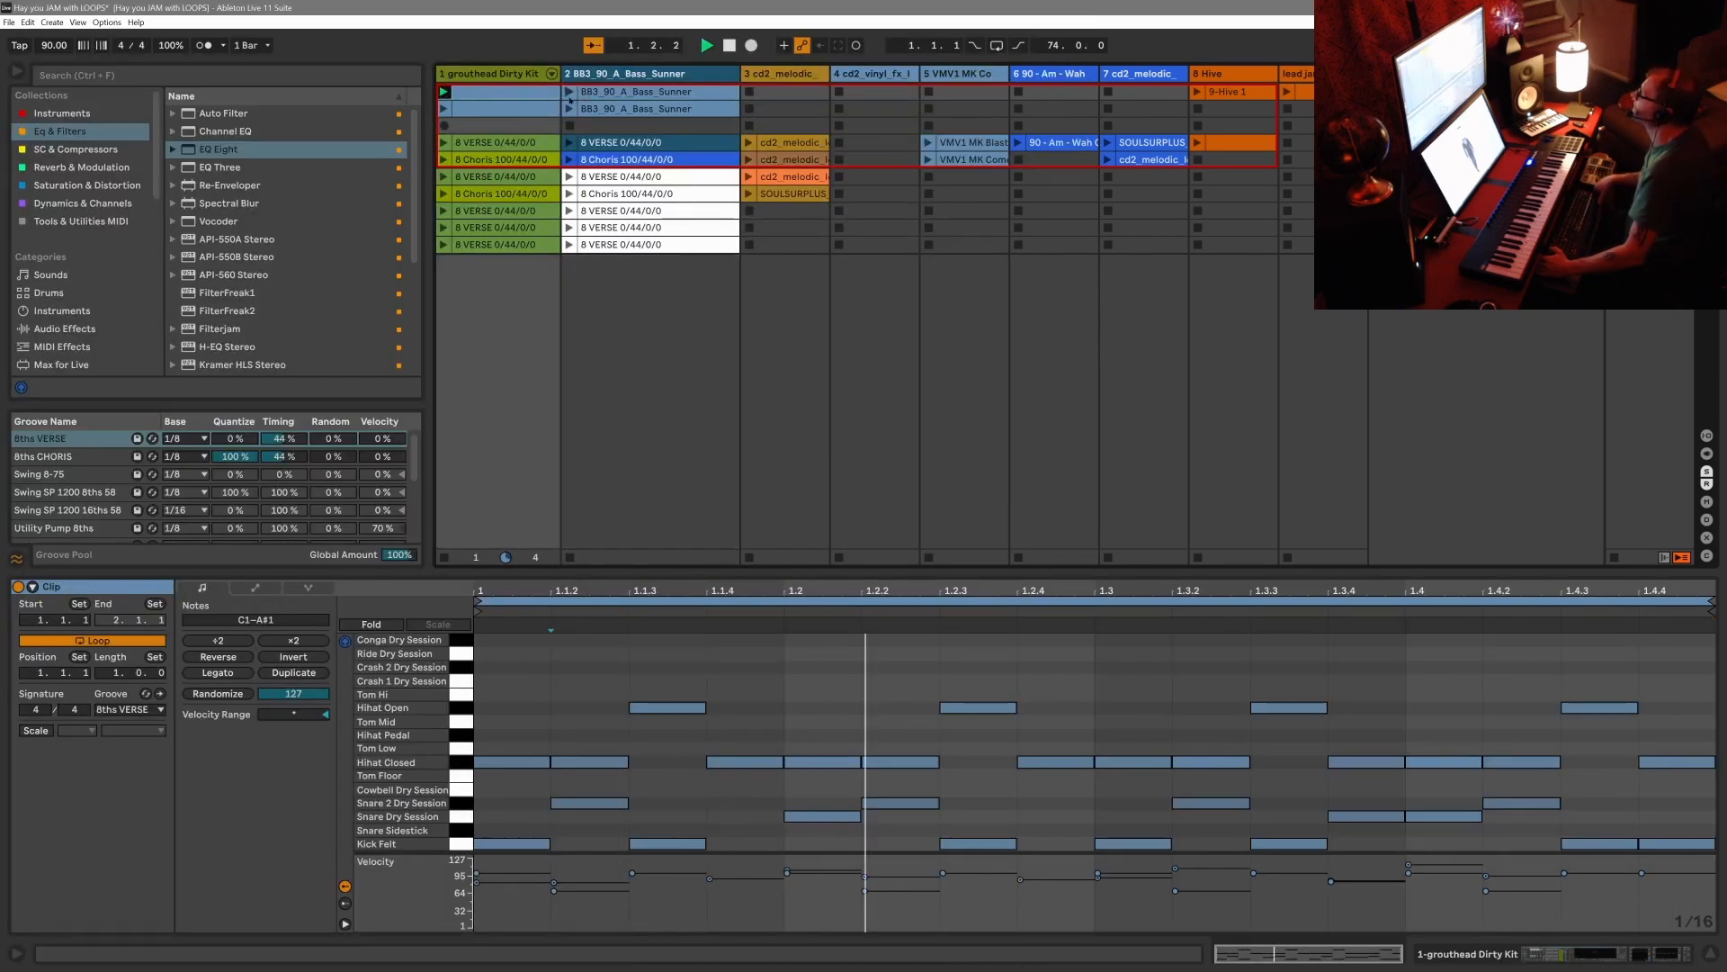
pyautogui.click(618, 93)
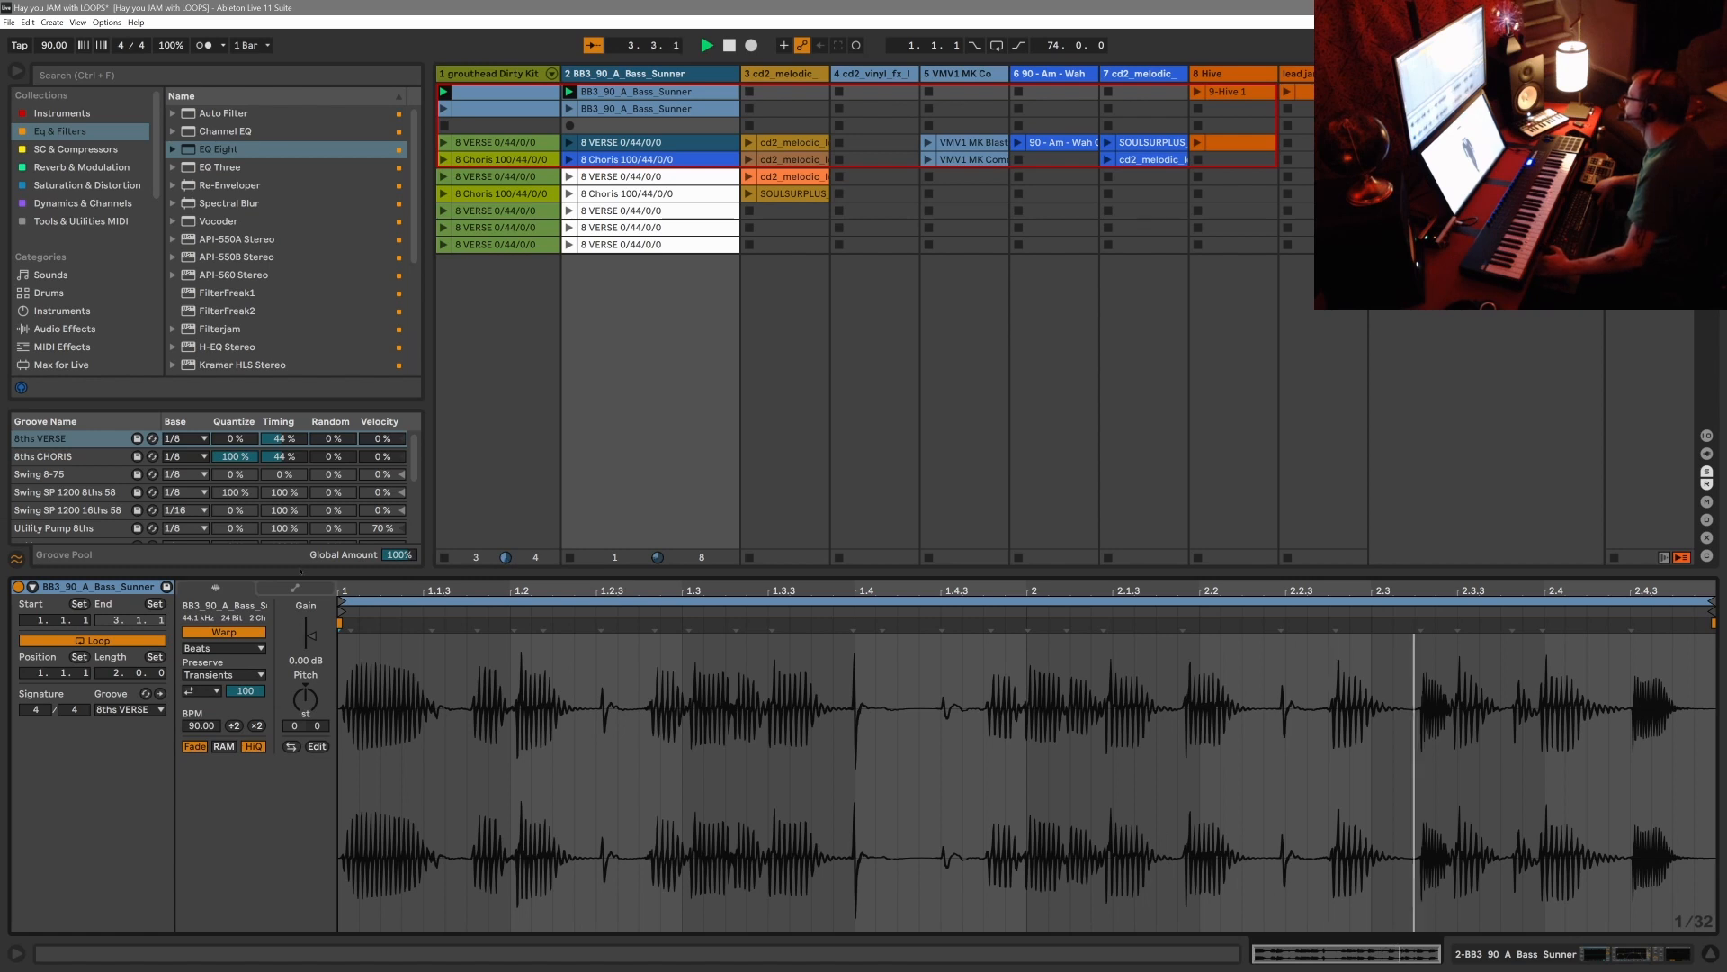
# Switch the playing bass clip's groove to 8ths CHORIS, listen to the change, and stop playback.
pyautogui.click(130, 709)
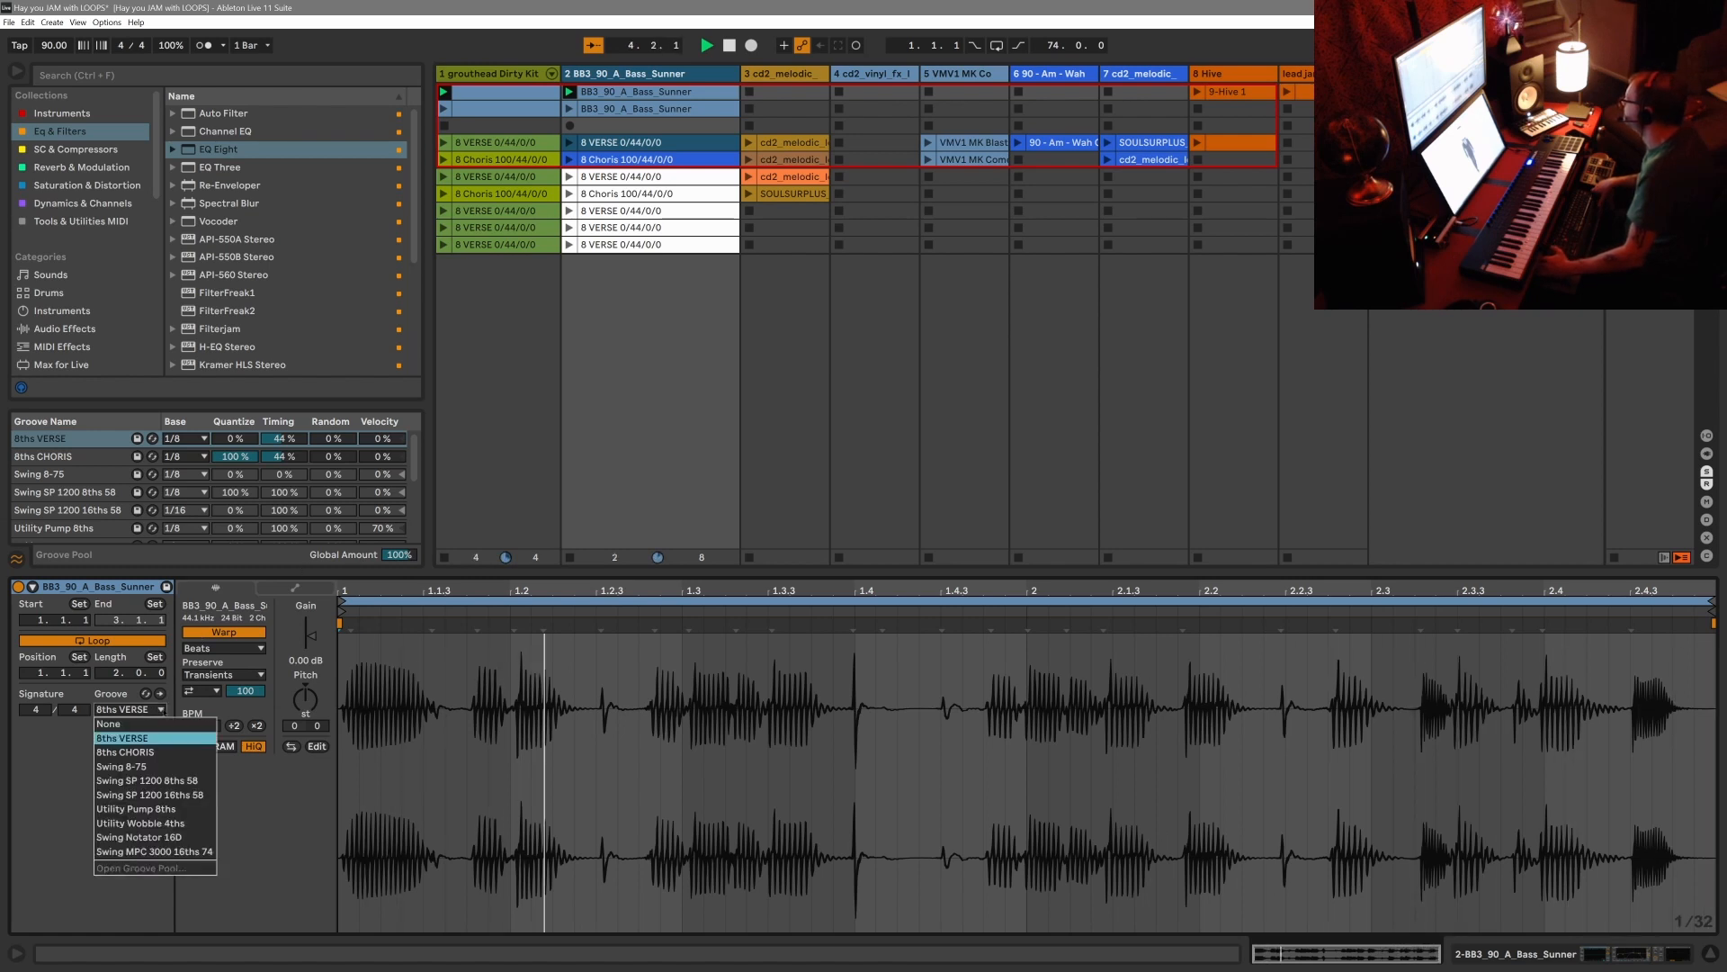
pyautogui.click(151, 752)
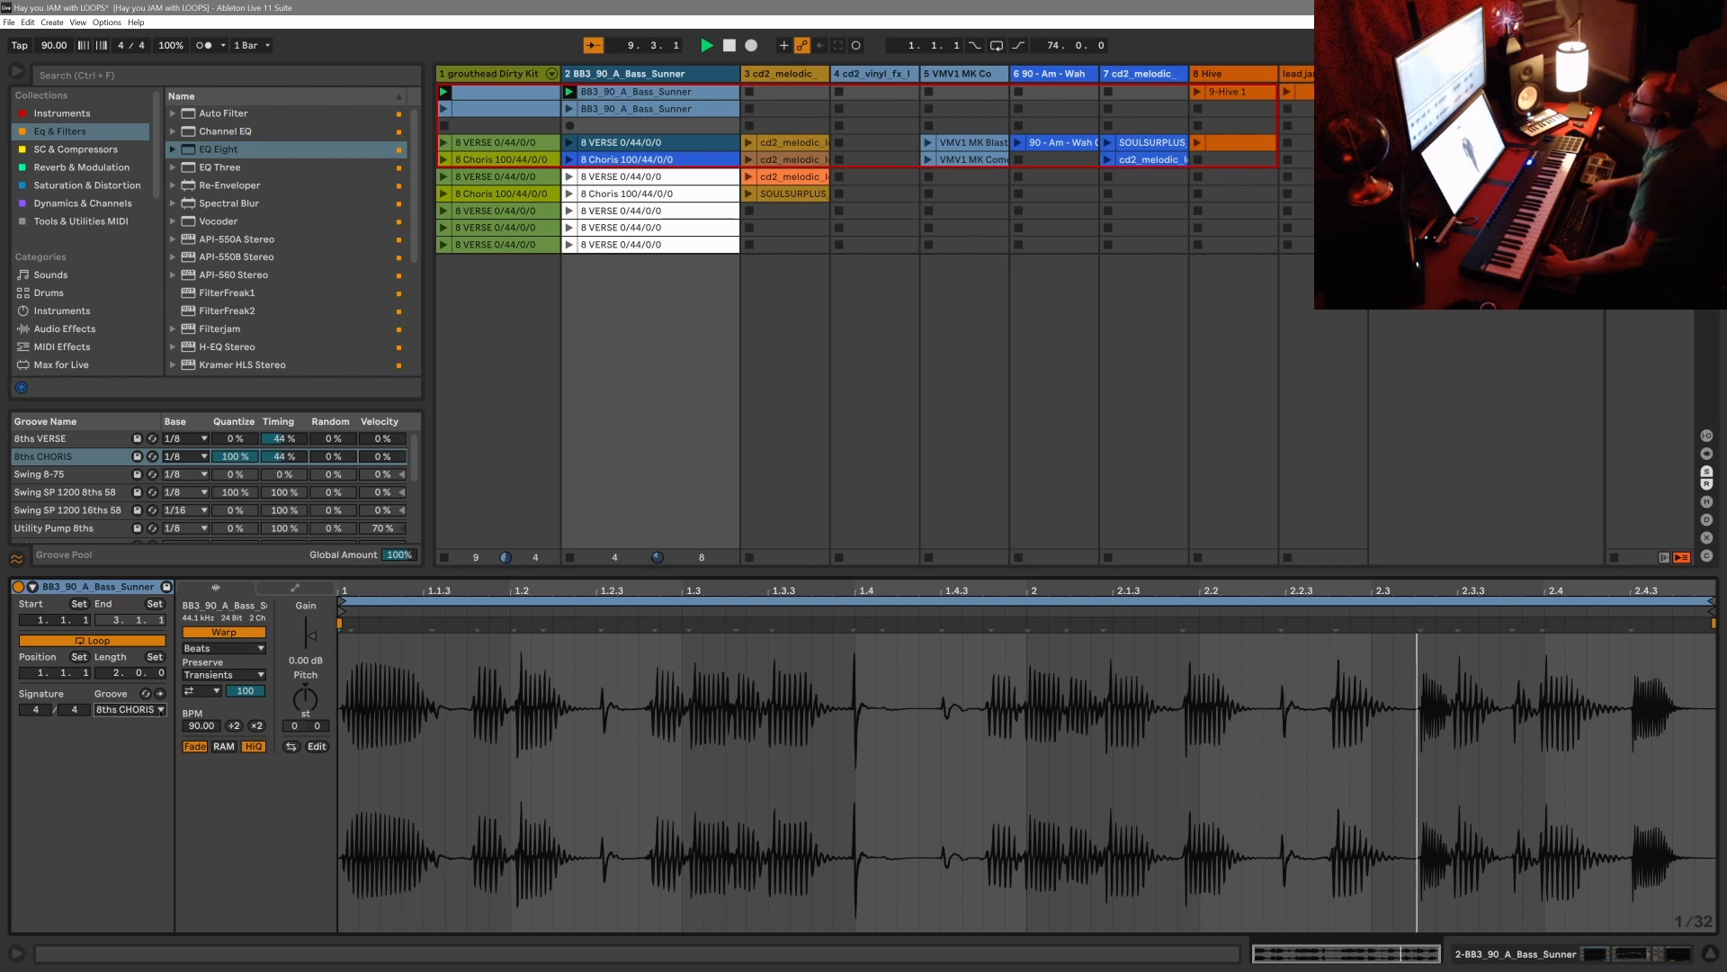
pyautogui.press('space')
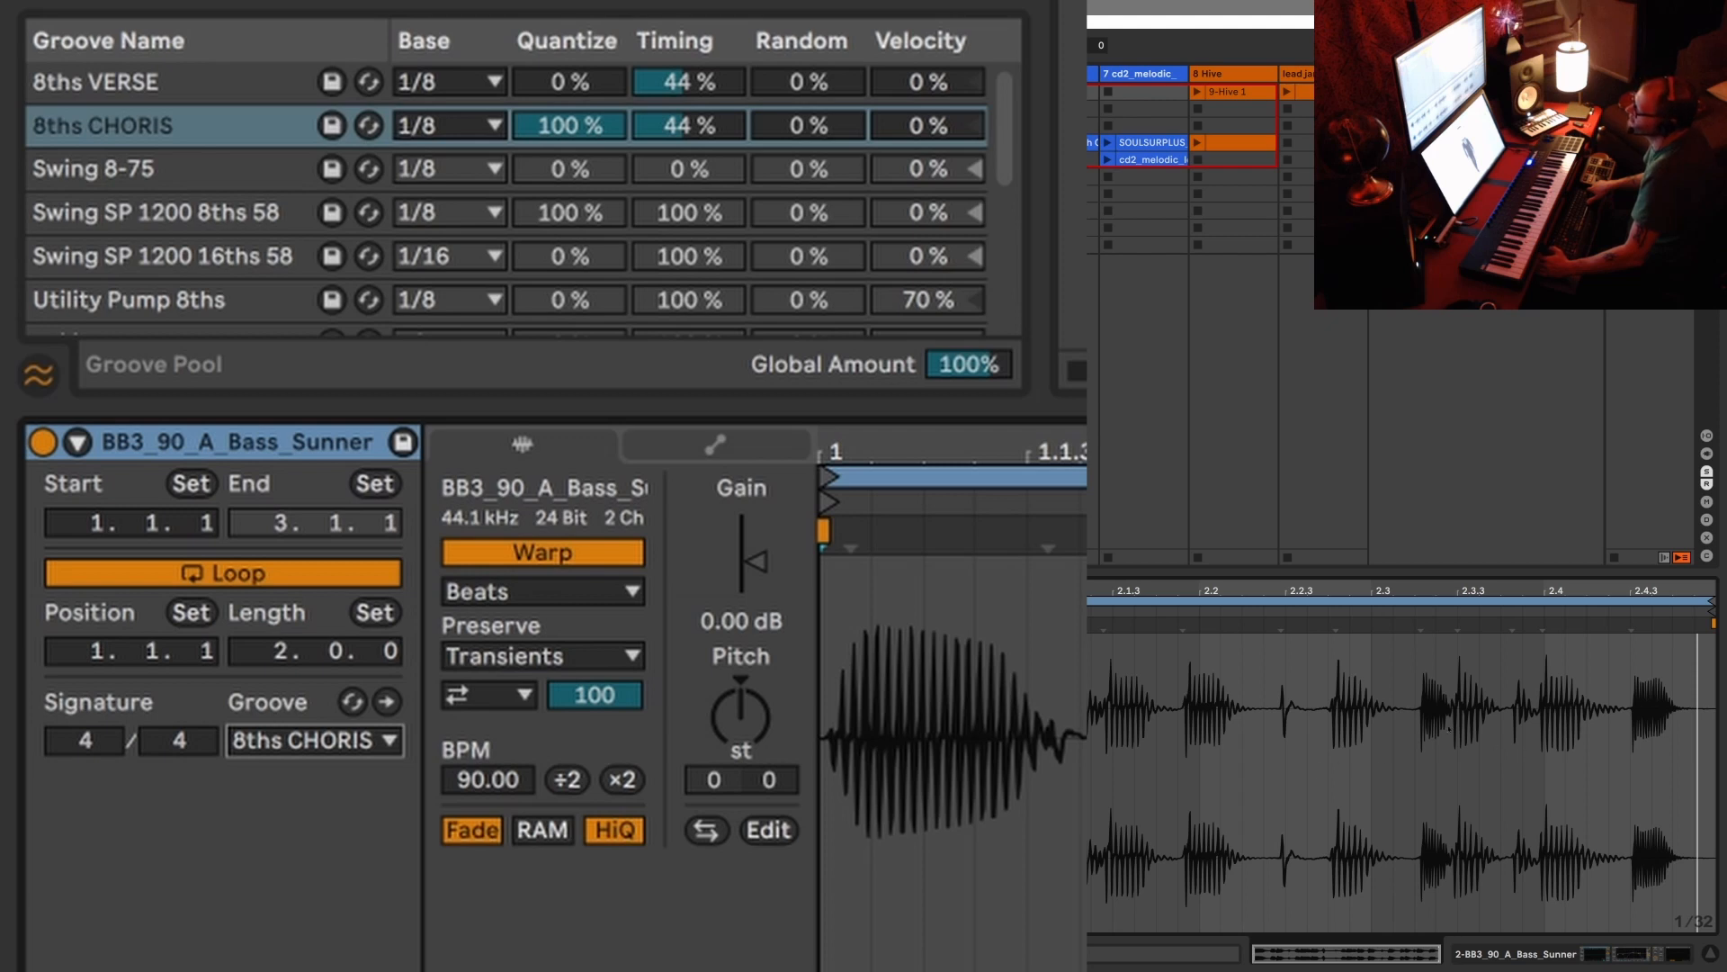
pyautogui.moveTo(1312, 716); pyautogui.dragTo(1565, 720)
pyautogui.click(1608, 695)
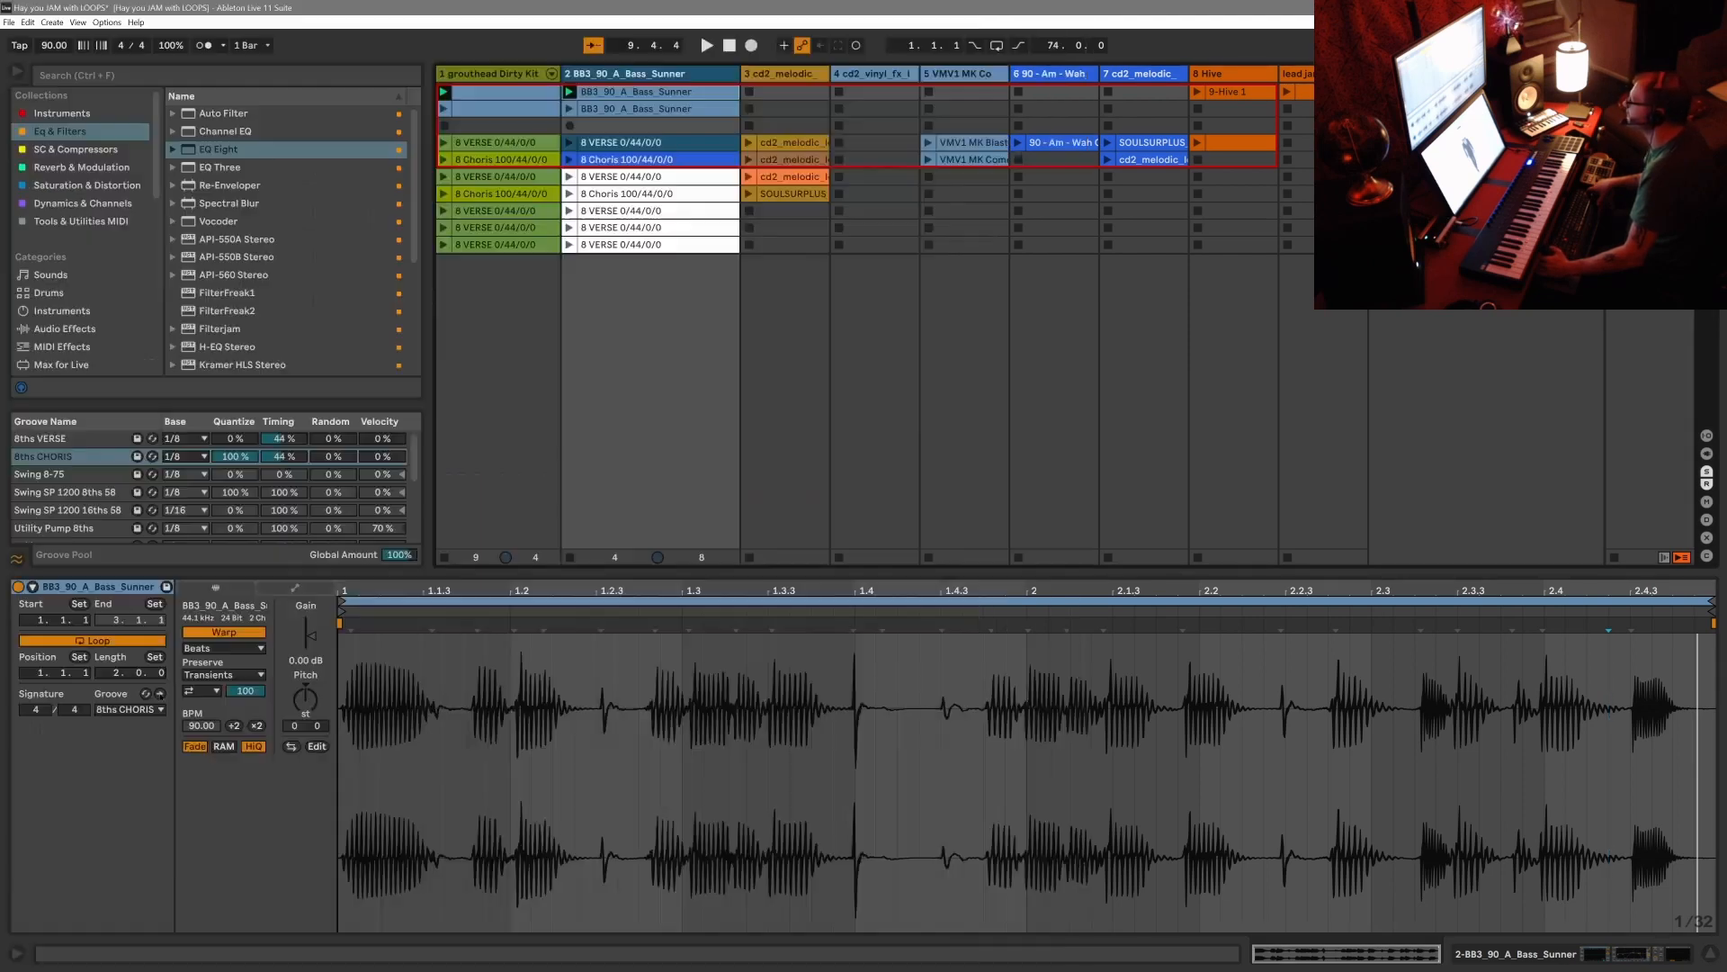
# Commit the 8ths CHORIS and 8ths VERSE grooves to the bass clip in turn, undoing each commit.
pyautogui.click(160, 693)
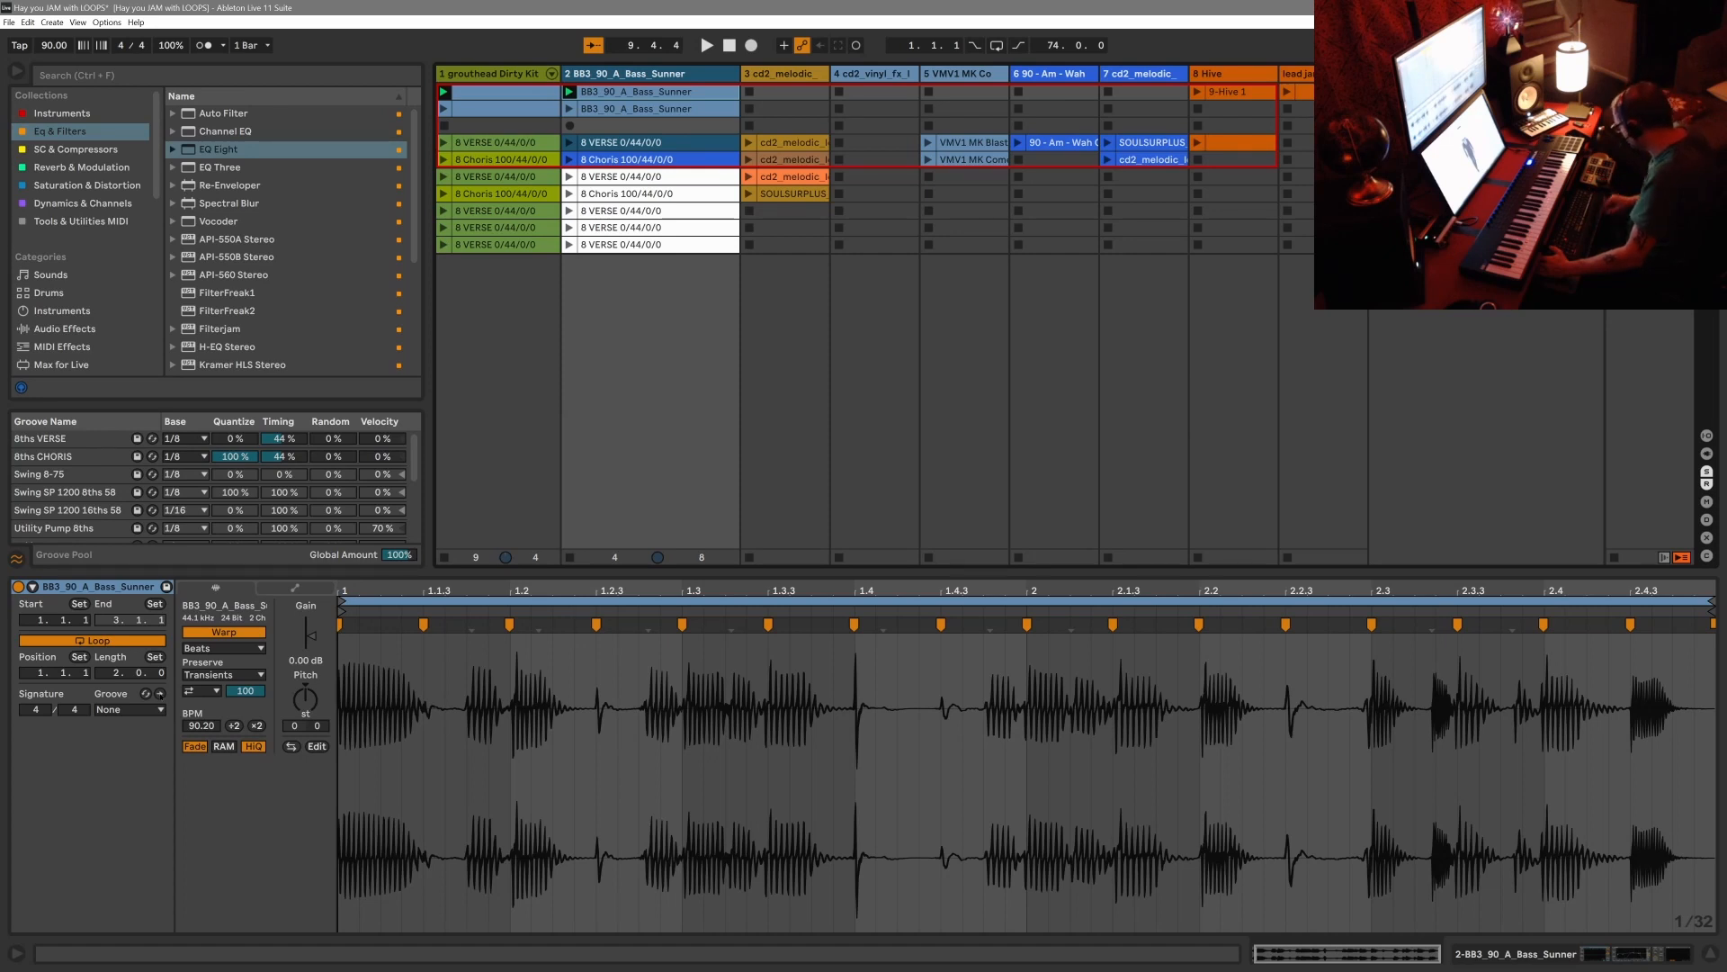
pyautogui.hotkey('ctrl', 'z')
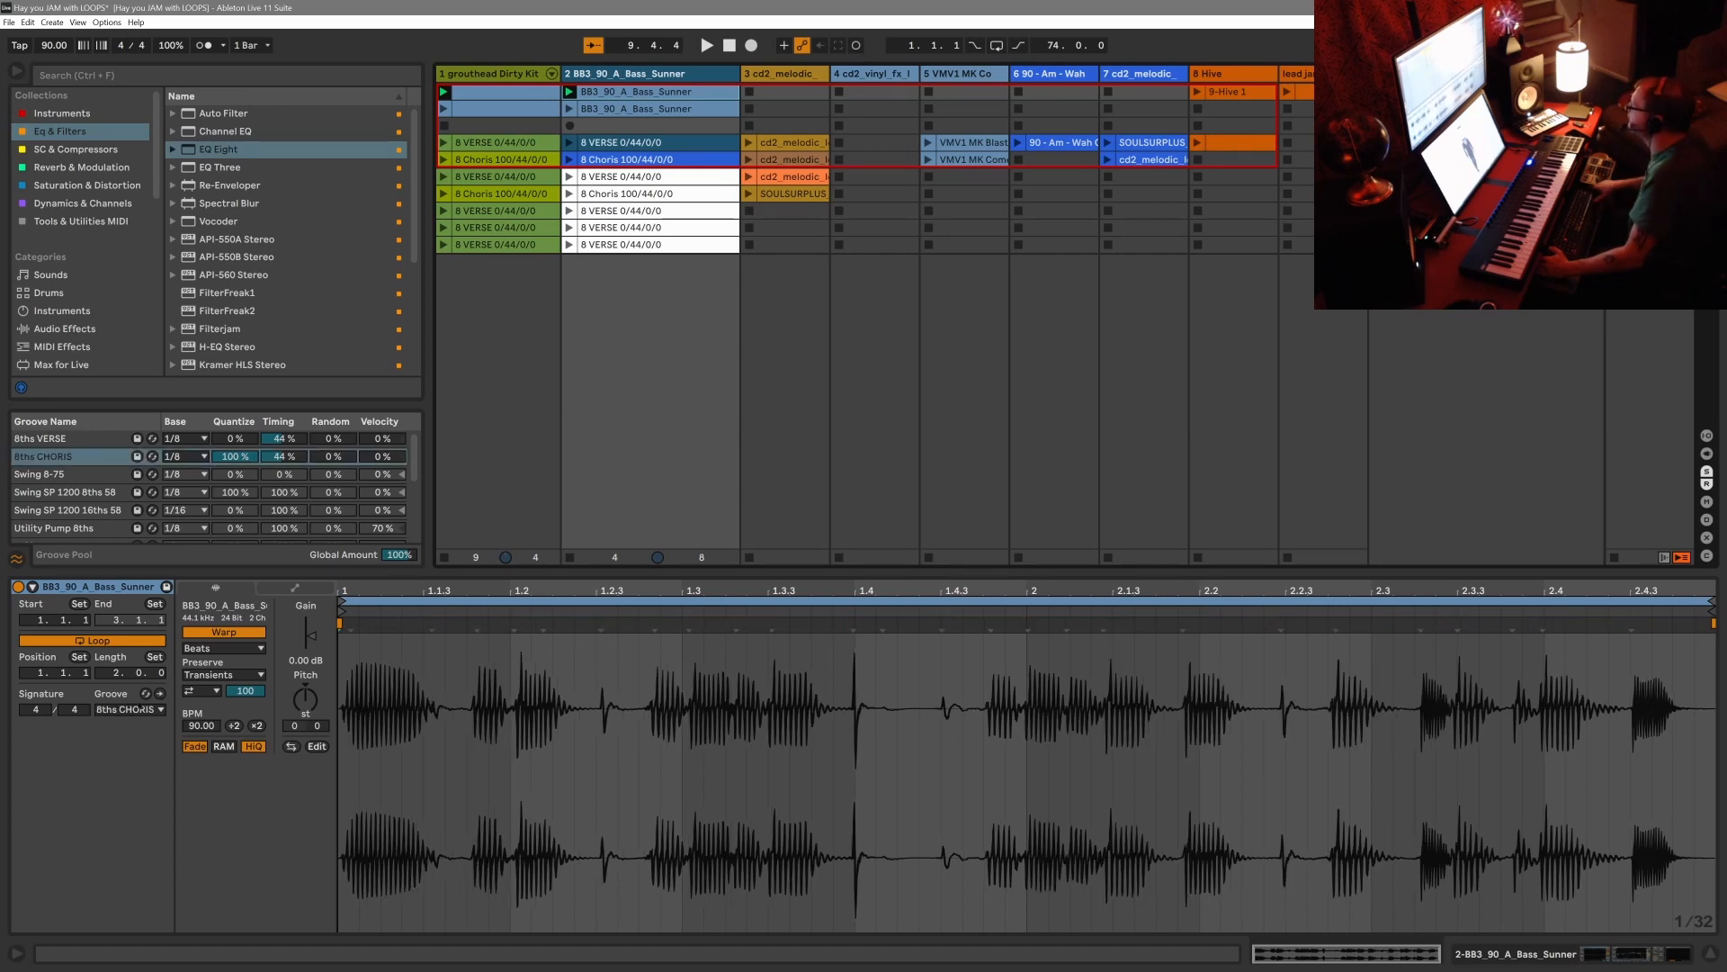
pyautogui.click(130, 710)
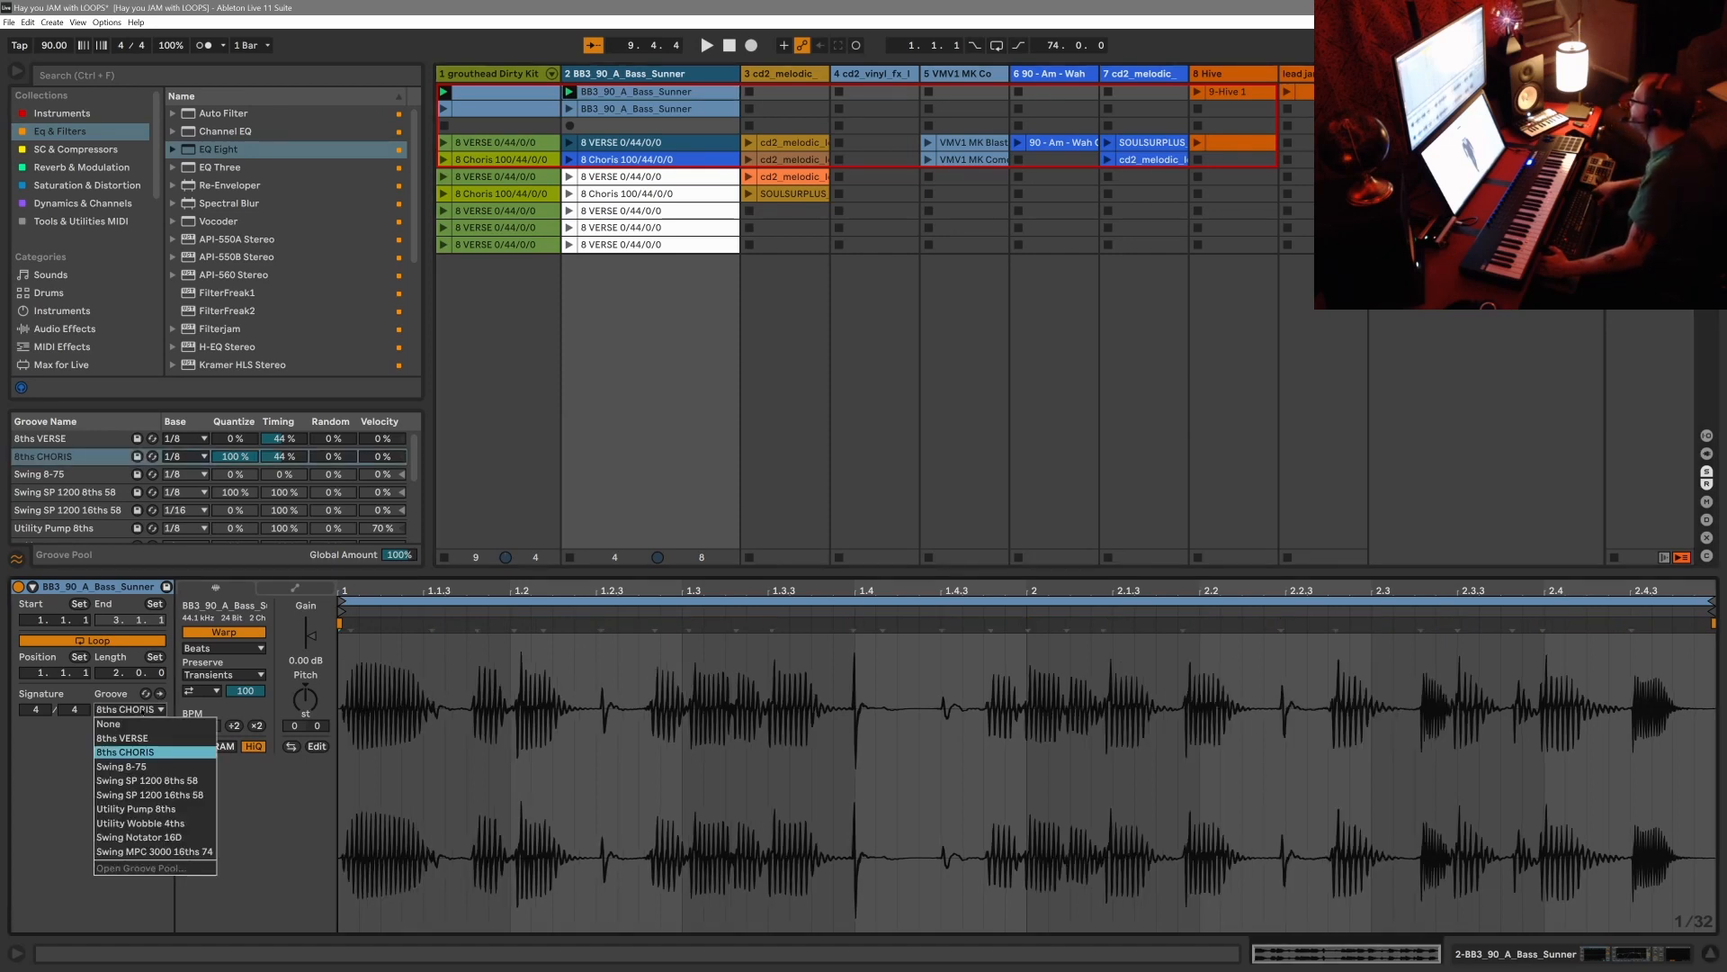
pyautogui.click(135, 738)
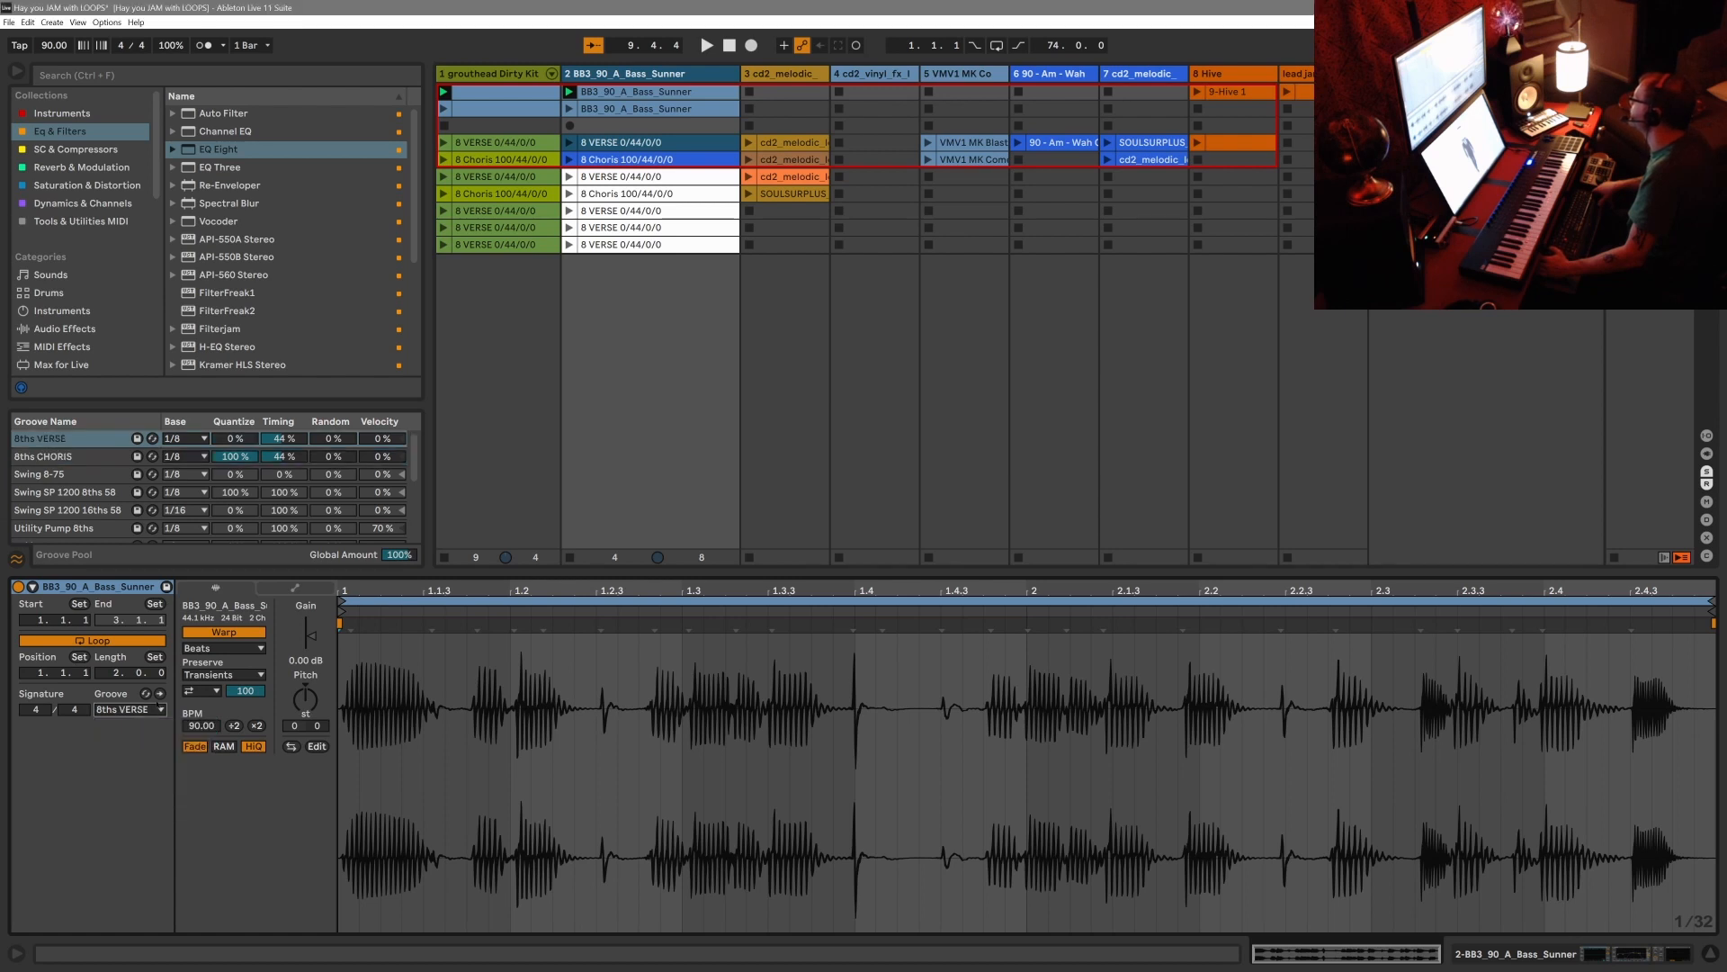
pyautogui.click(160, 694)
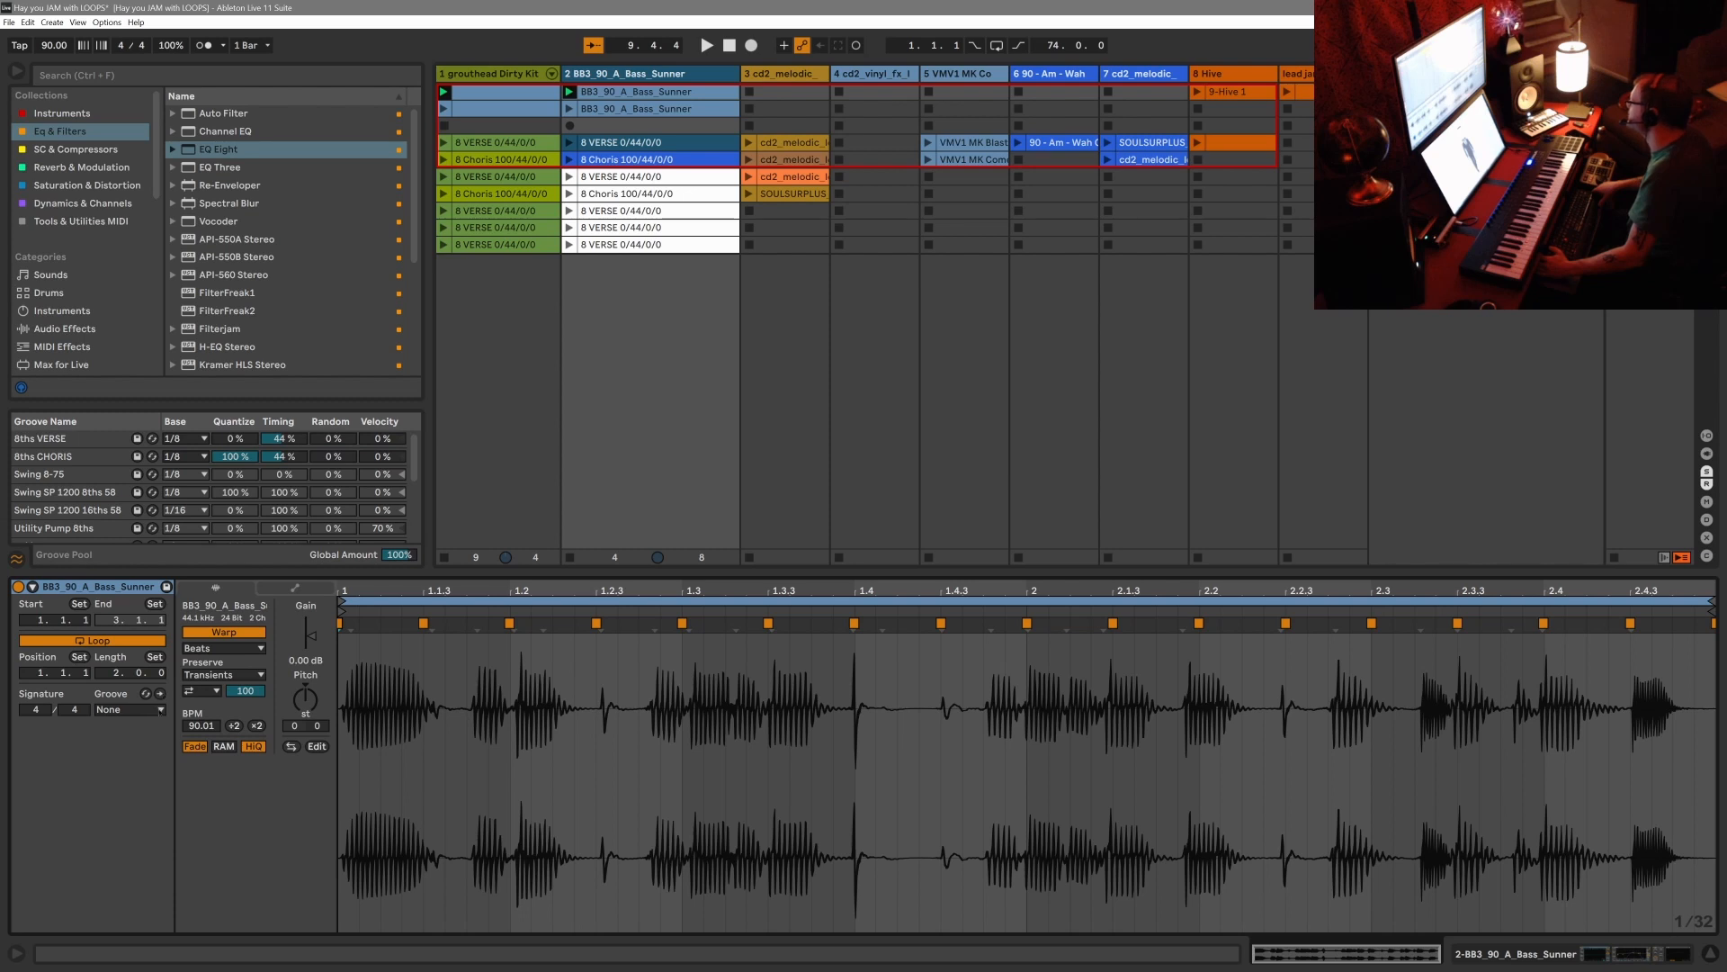
pyautogui.click(161, 709)
pyautogui.click(59, 764)
pyautogui.hotkey('ctrl', 'z')
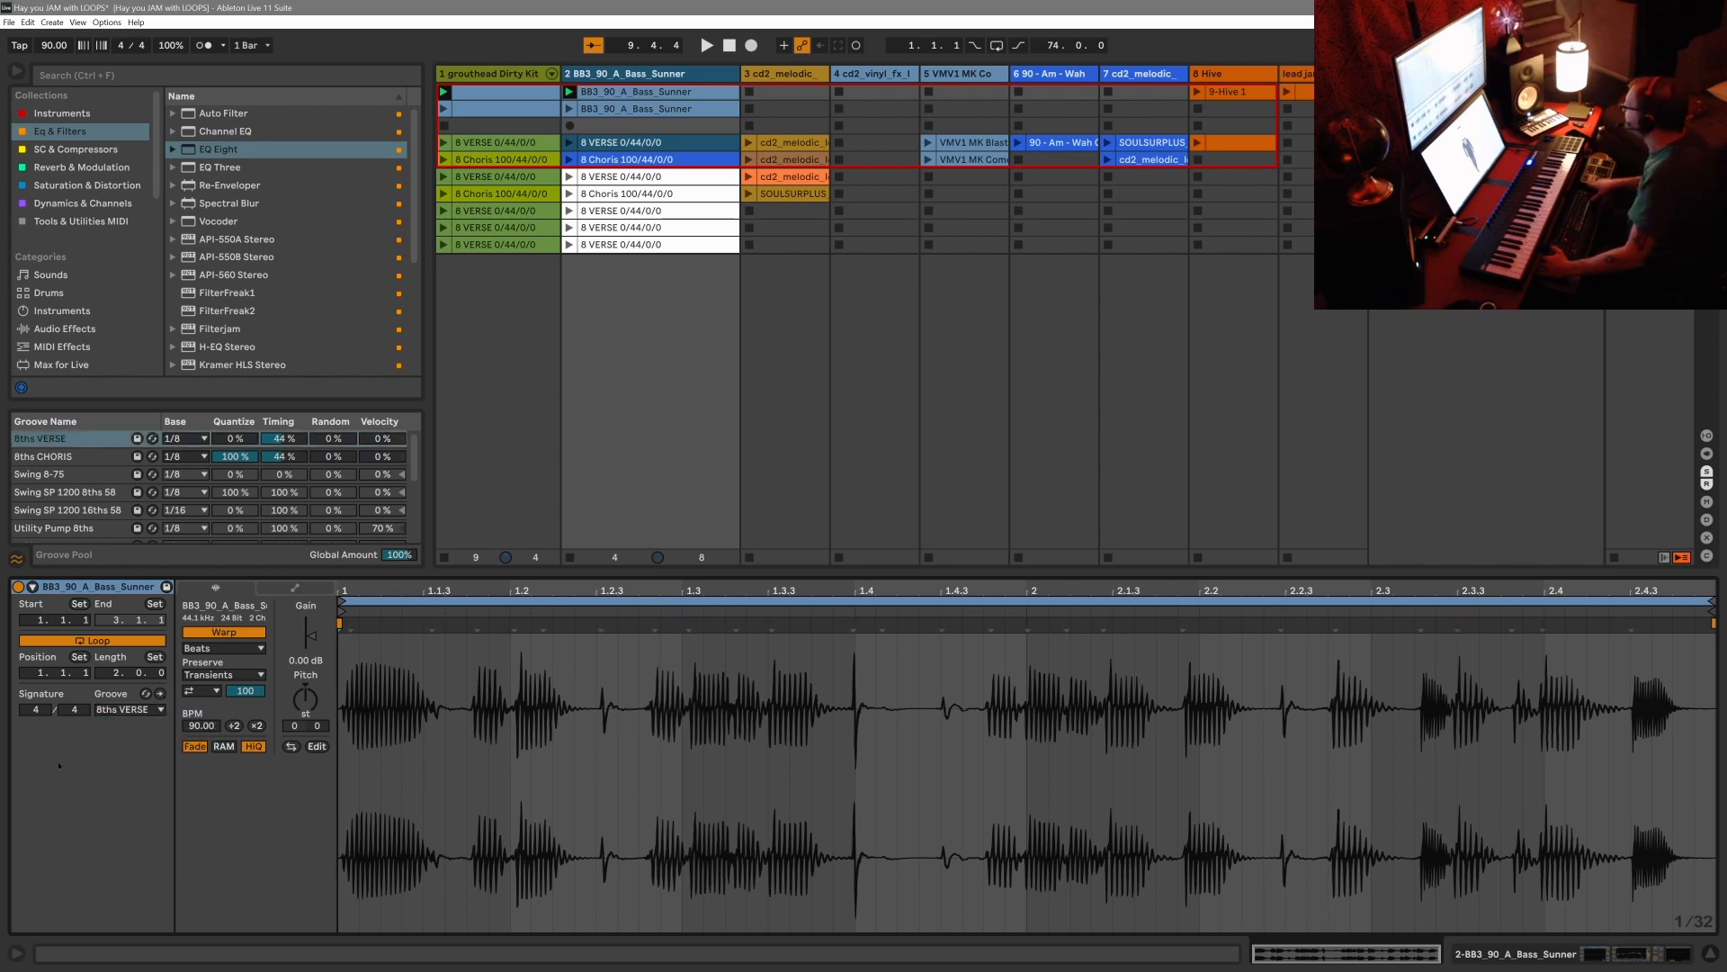
# Set the base of the 8ths CHORIS groove to 1/4 in the Groove Pool.
pyautogui.click(92, 457)
pyautogui.click(199, 457)
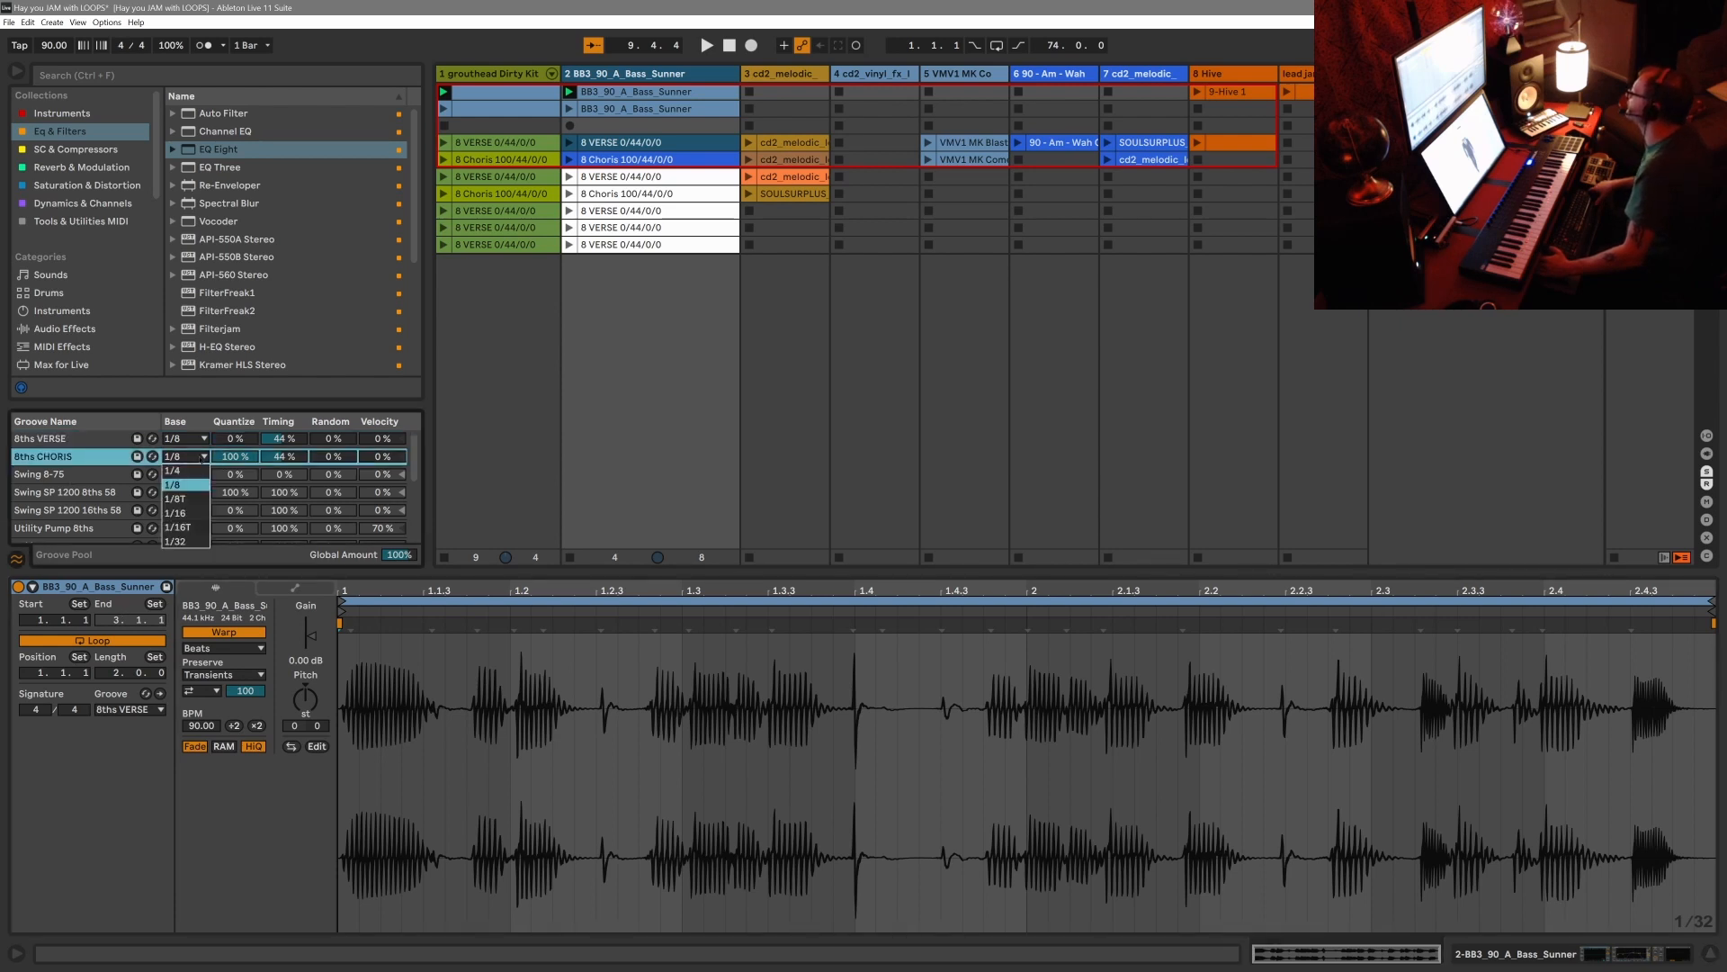
pyautogui.click(184, 473)
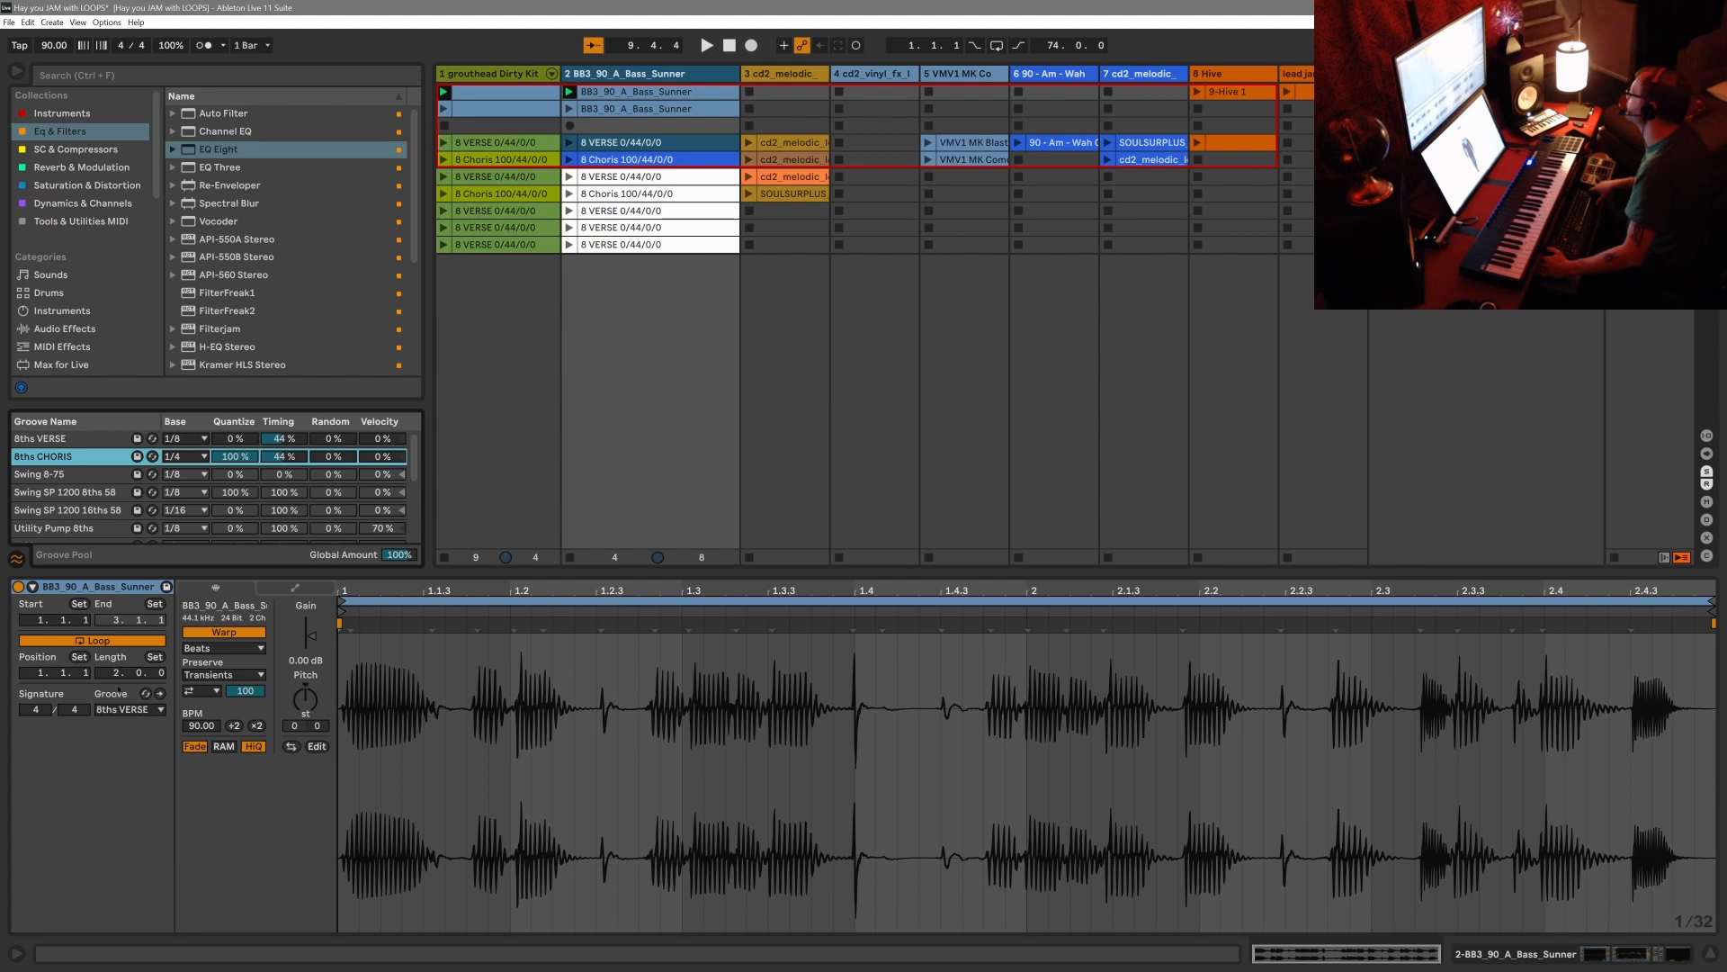
# Assign the 8ths CHORIS groove to the bass clip and audition it briefly with the drums.
pyautogui.click(136, 710)
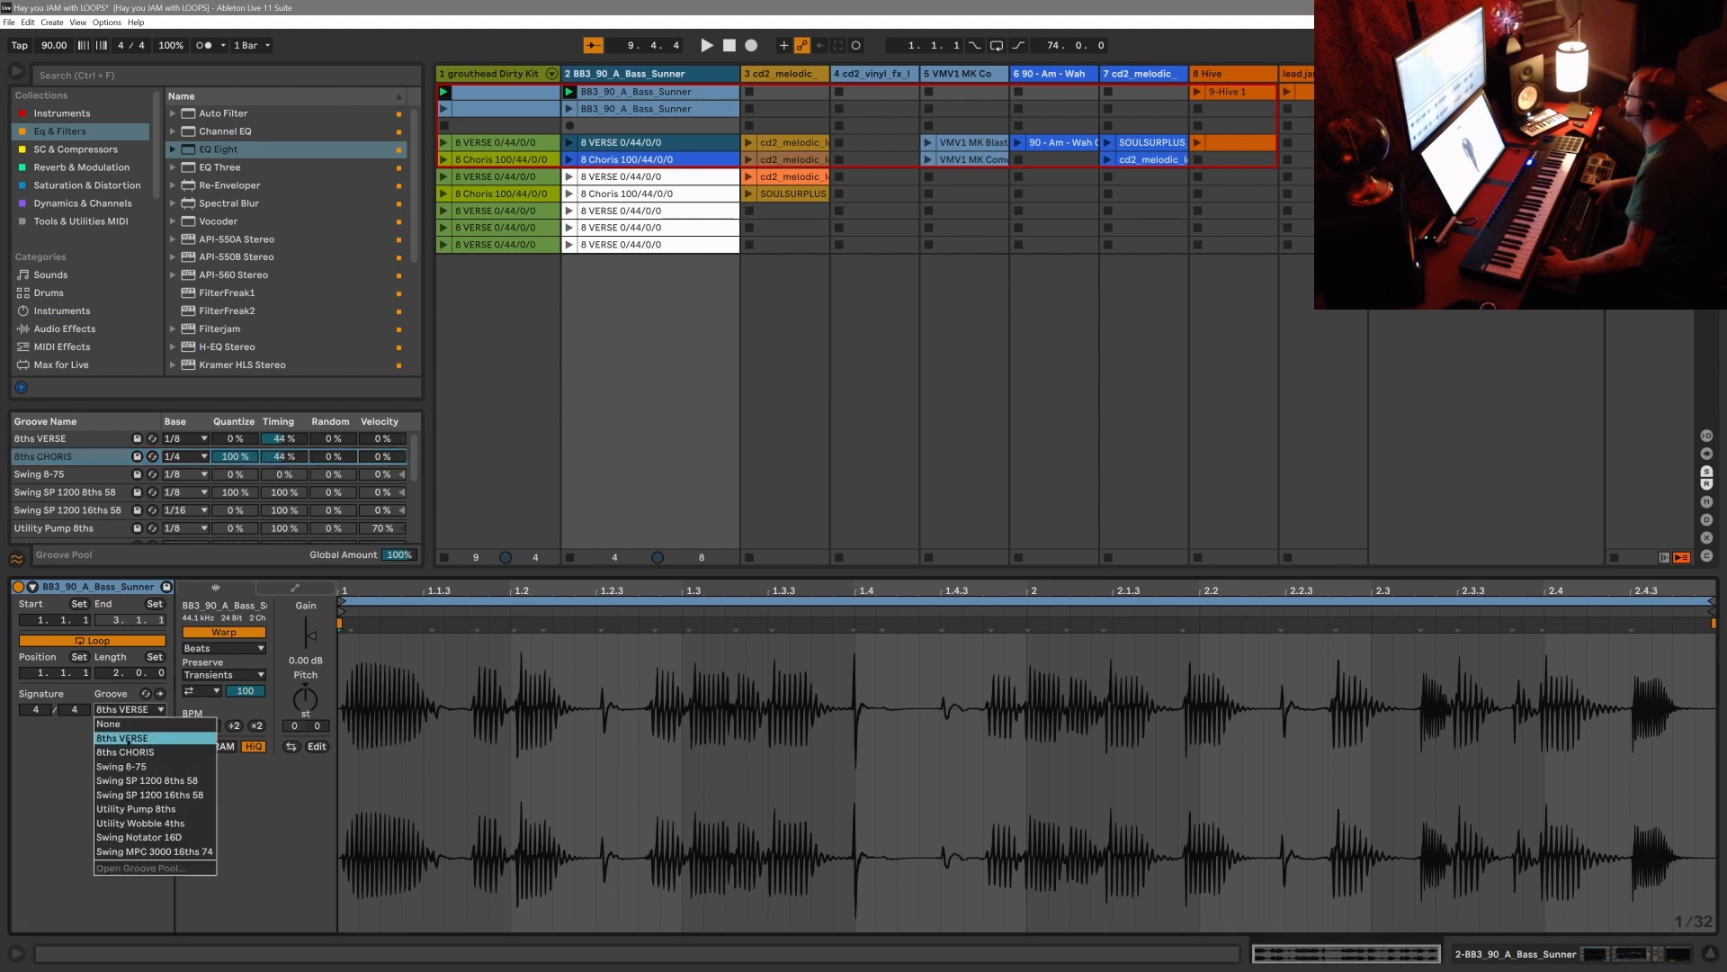
pyautogui.click(125, 752)
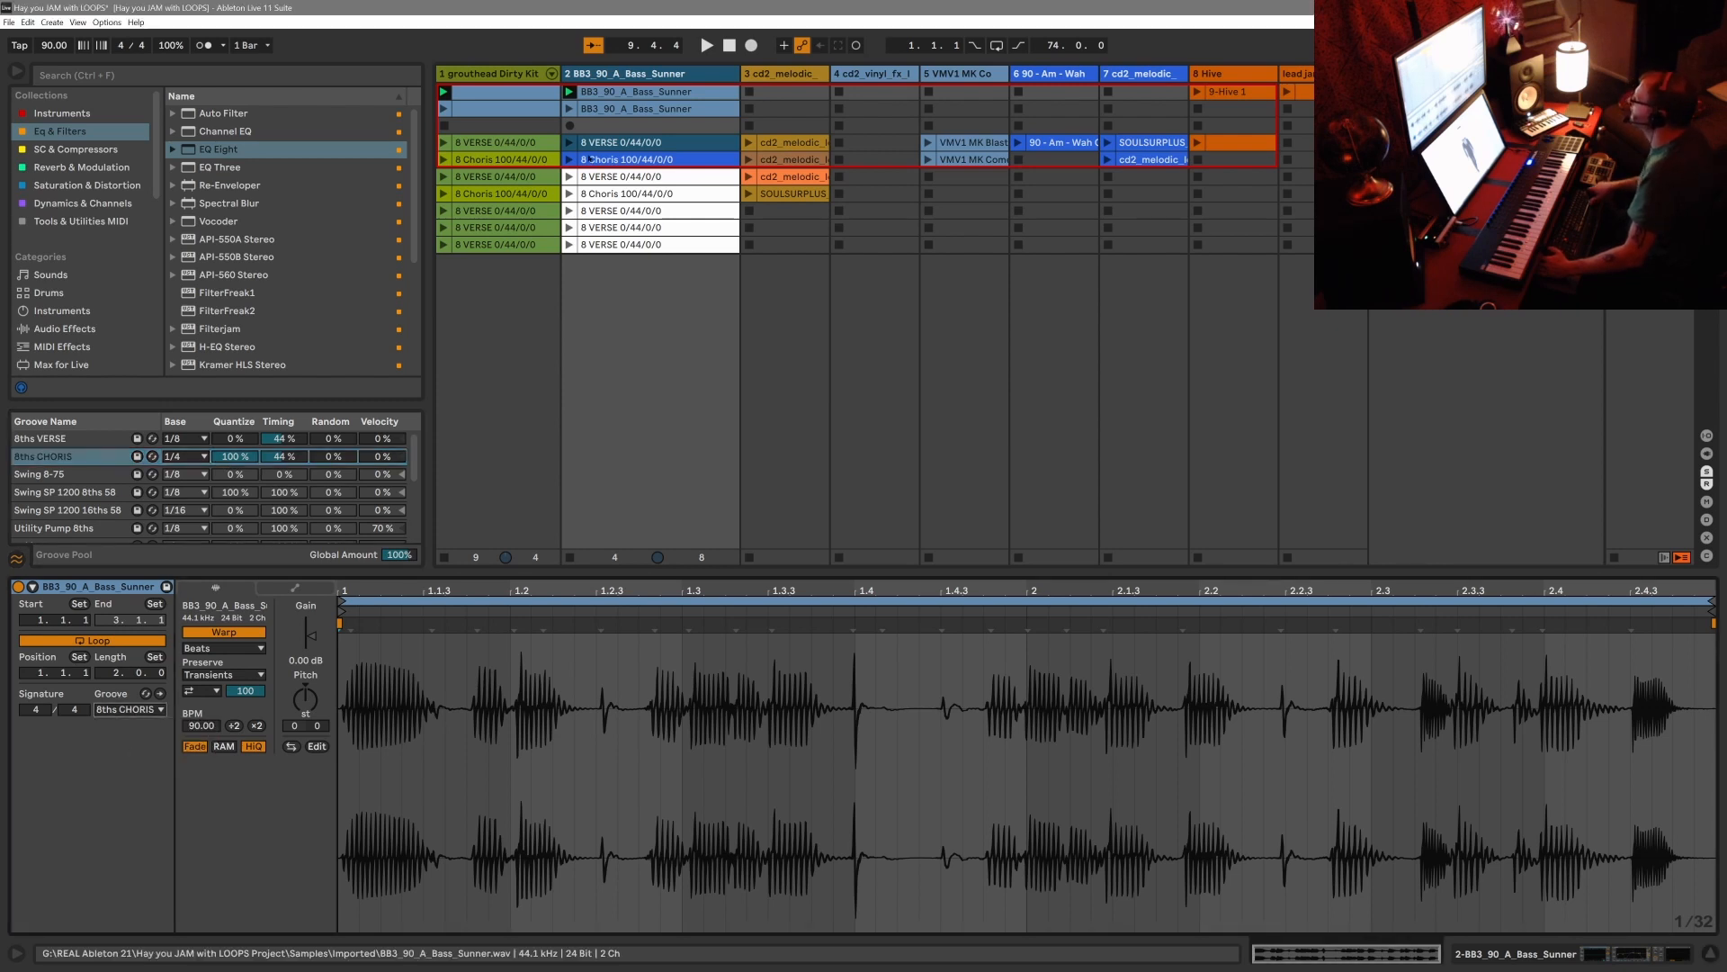
pyautogui.press('space')
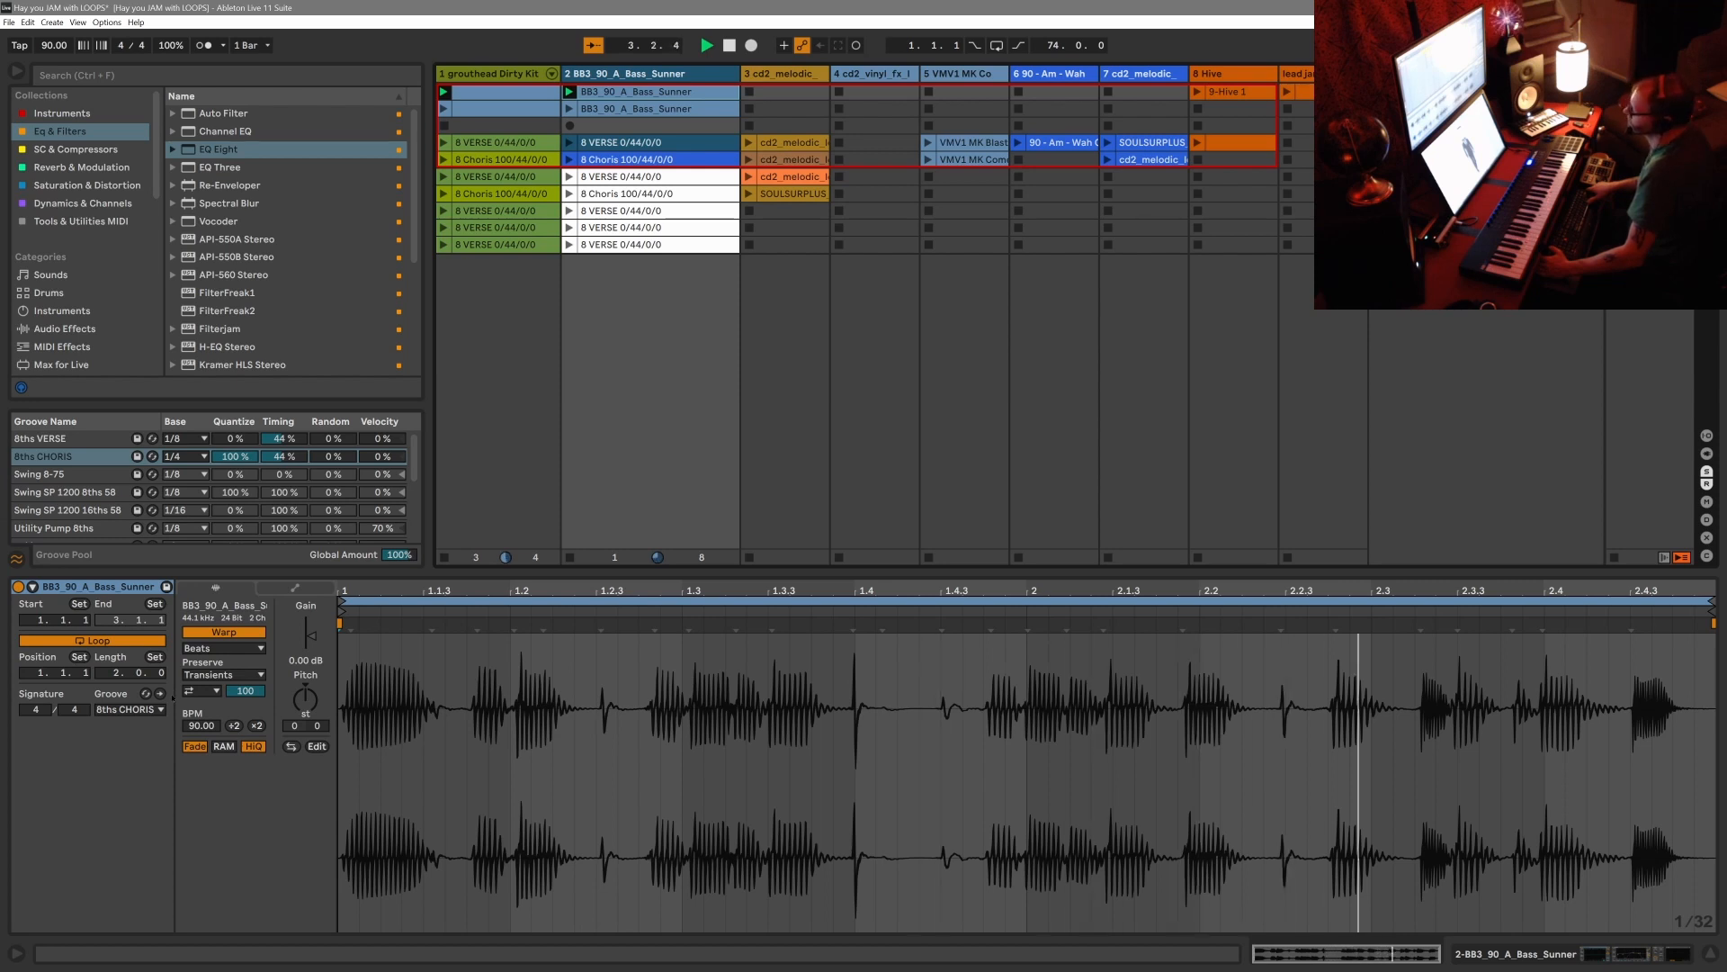
pyautogui.press('space')
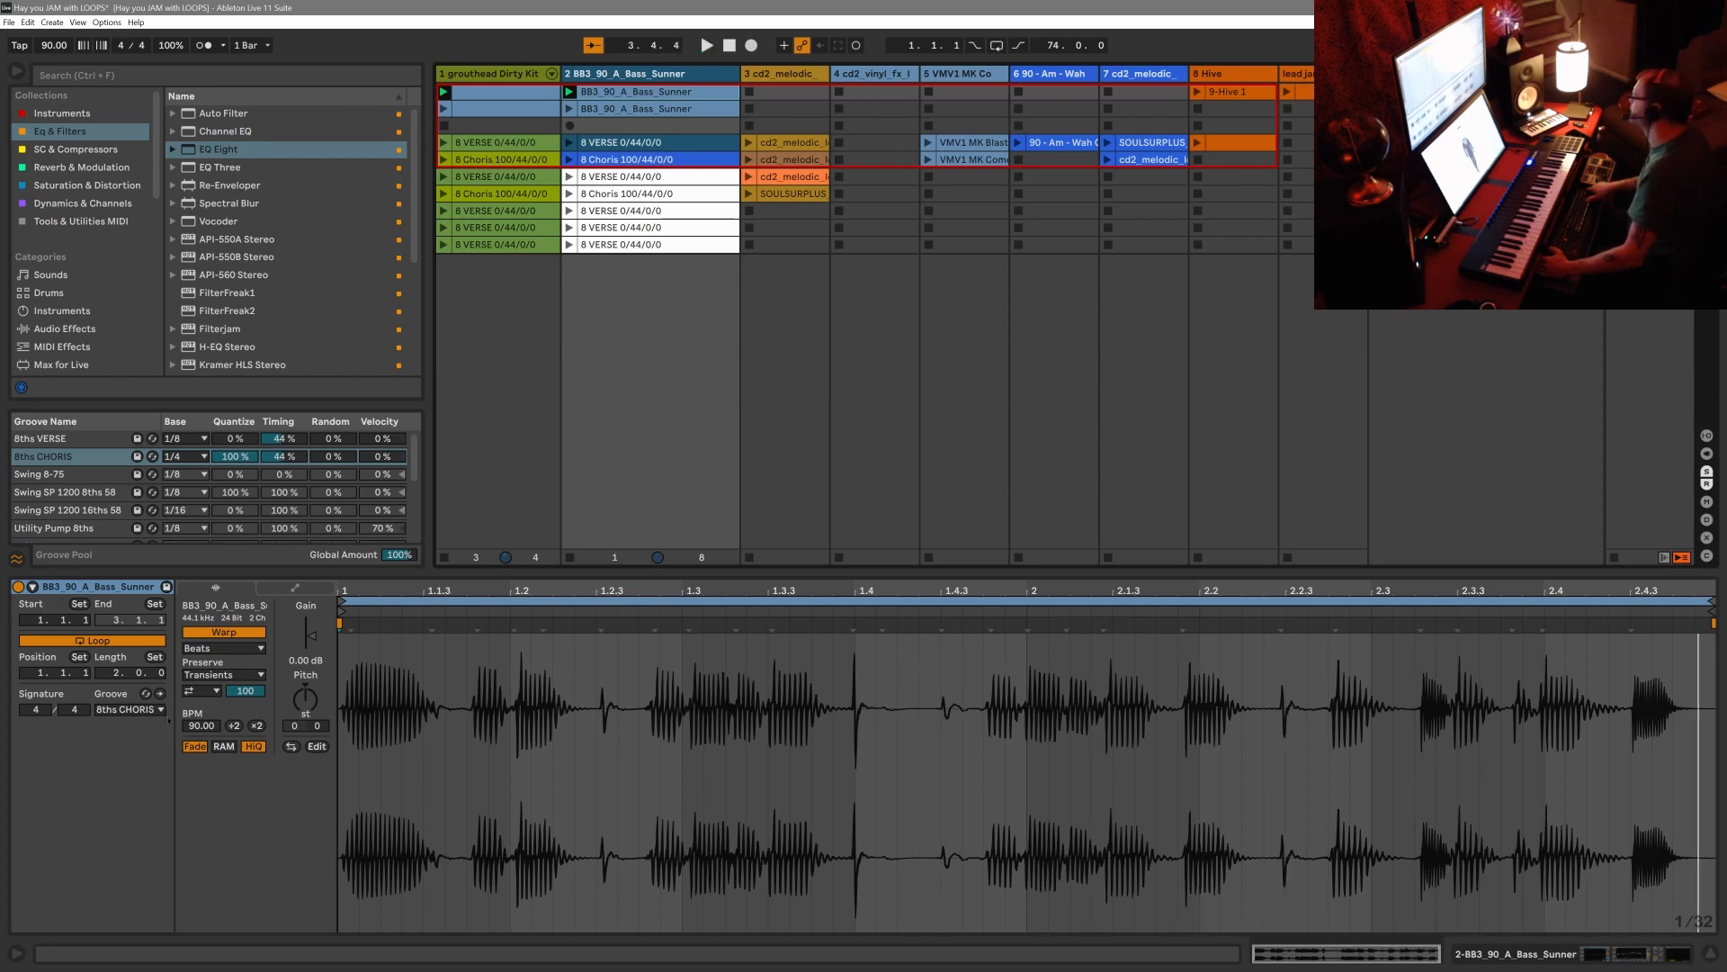
# Commit the 8ths CHORIS groove to the bass clip, audition and inspect its warp markers, and undo the commit.
pyautogui.click(160, 693)
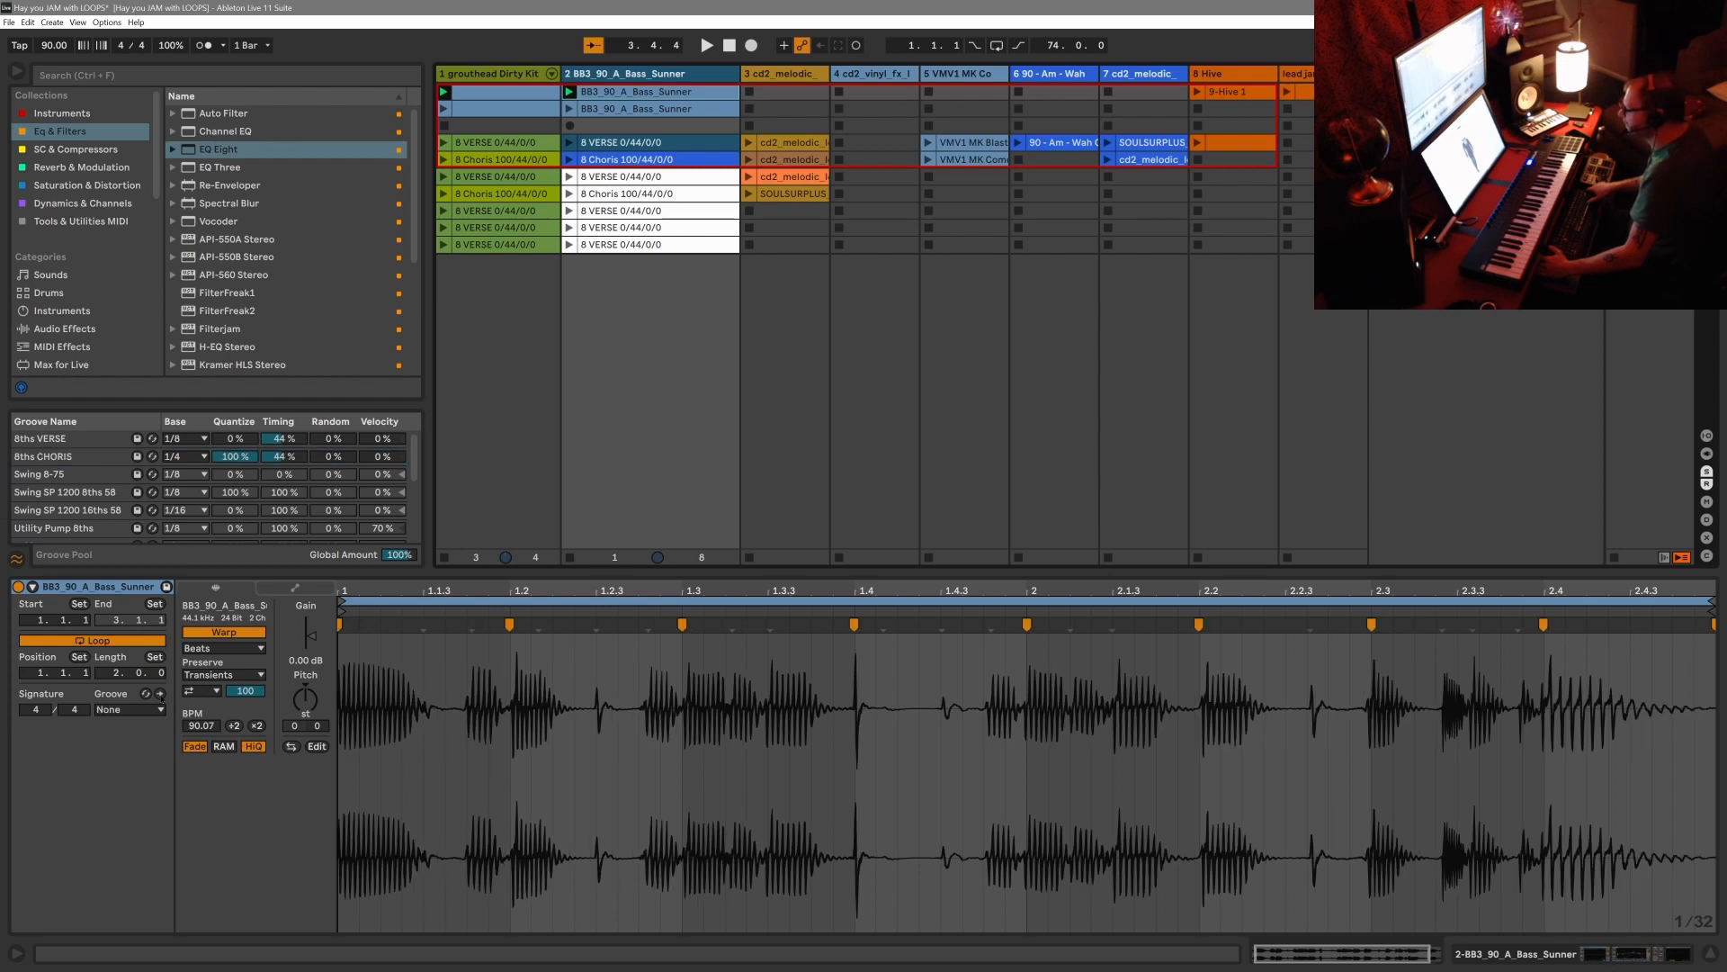
pyautogui.press('space')
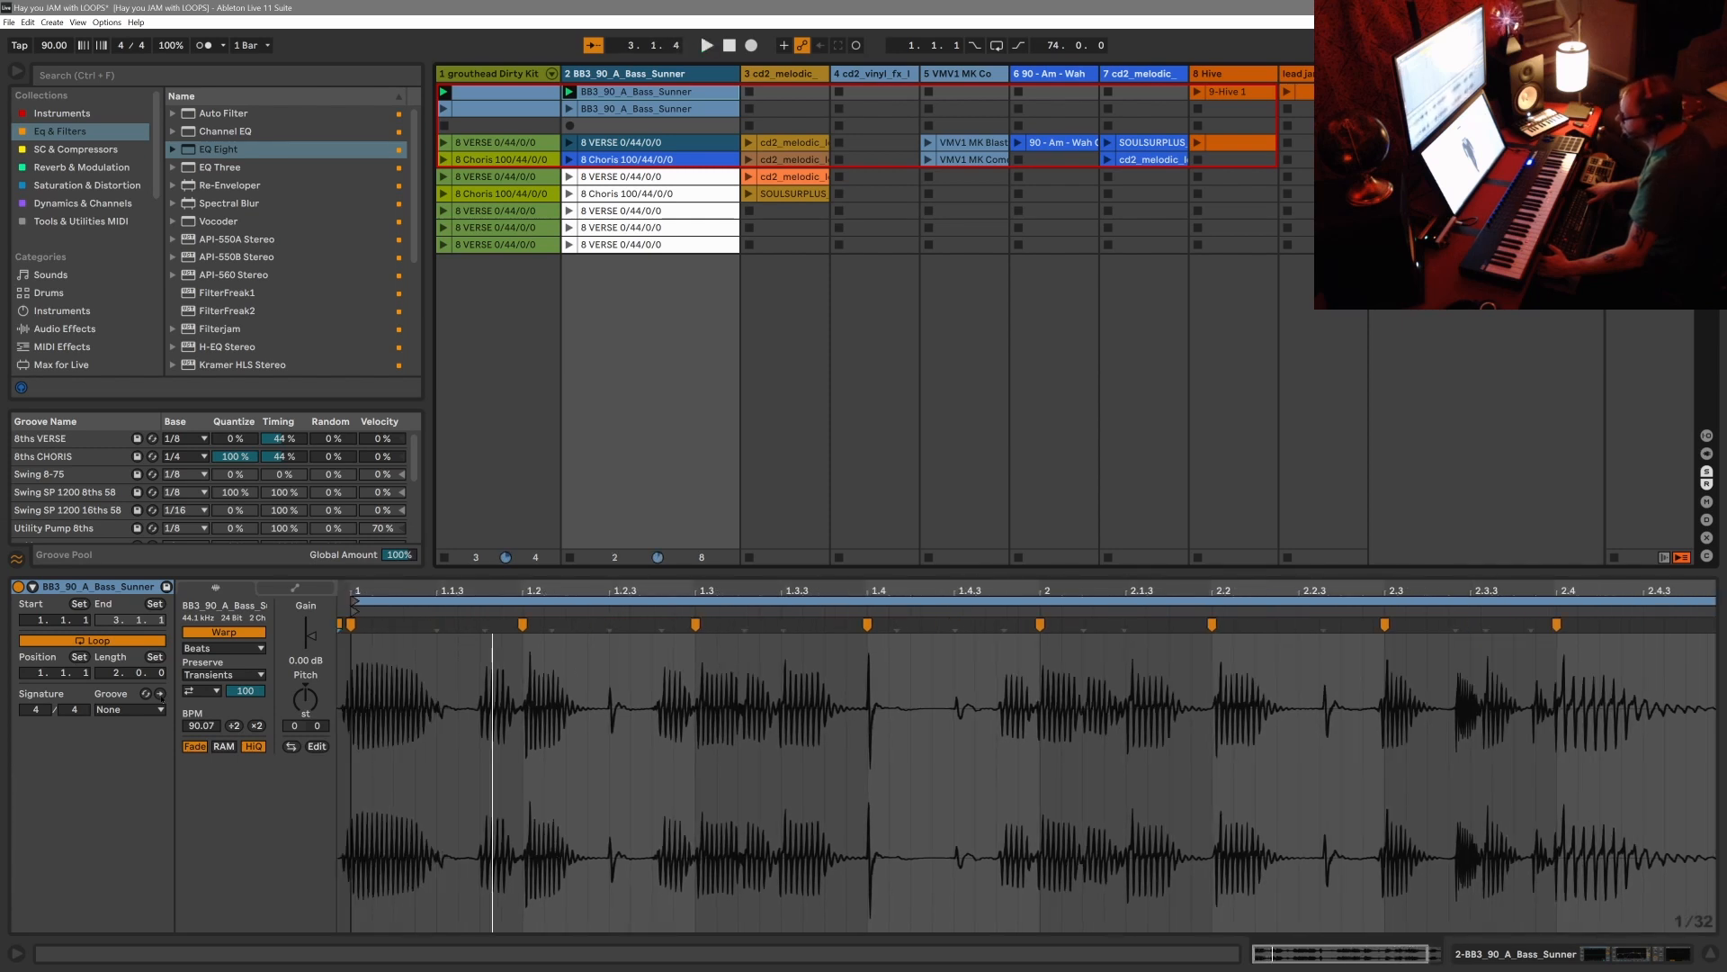
pyautogui.moveTo(1289, 592); pyautogui.dragTo(1153, 606)
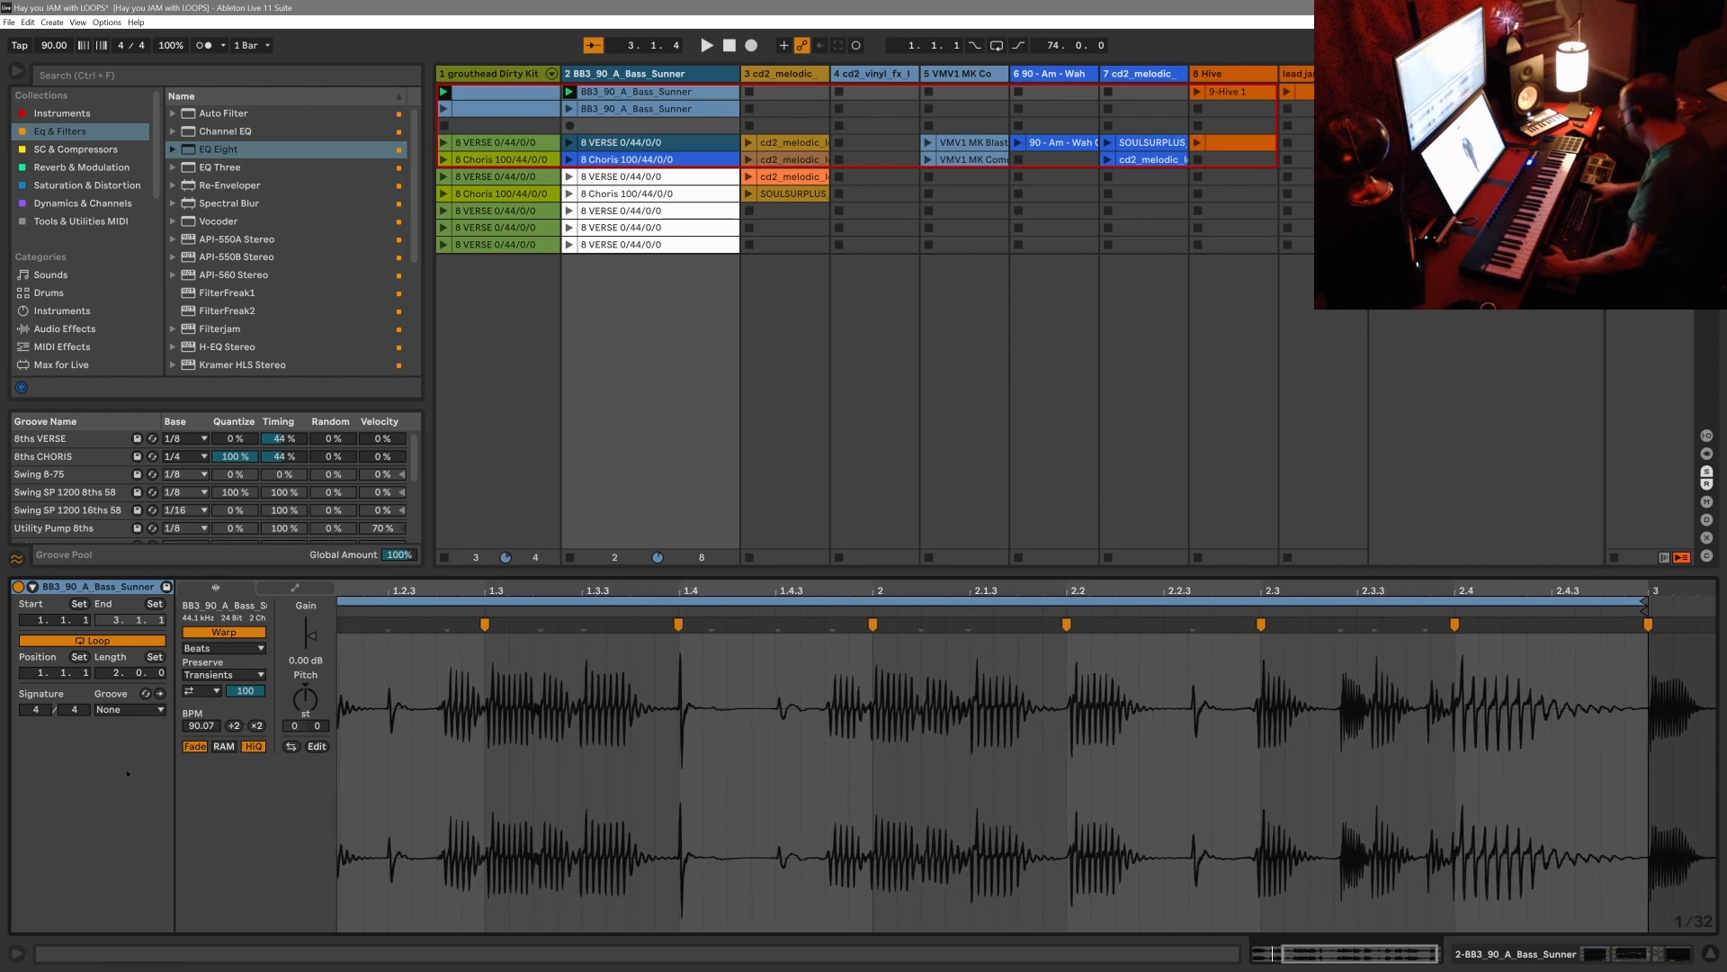
pyautogui.hotkey('ctrl', 'z')
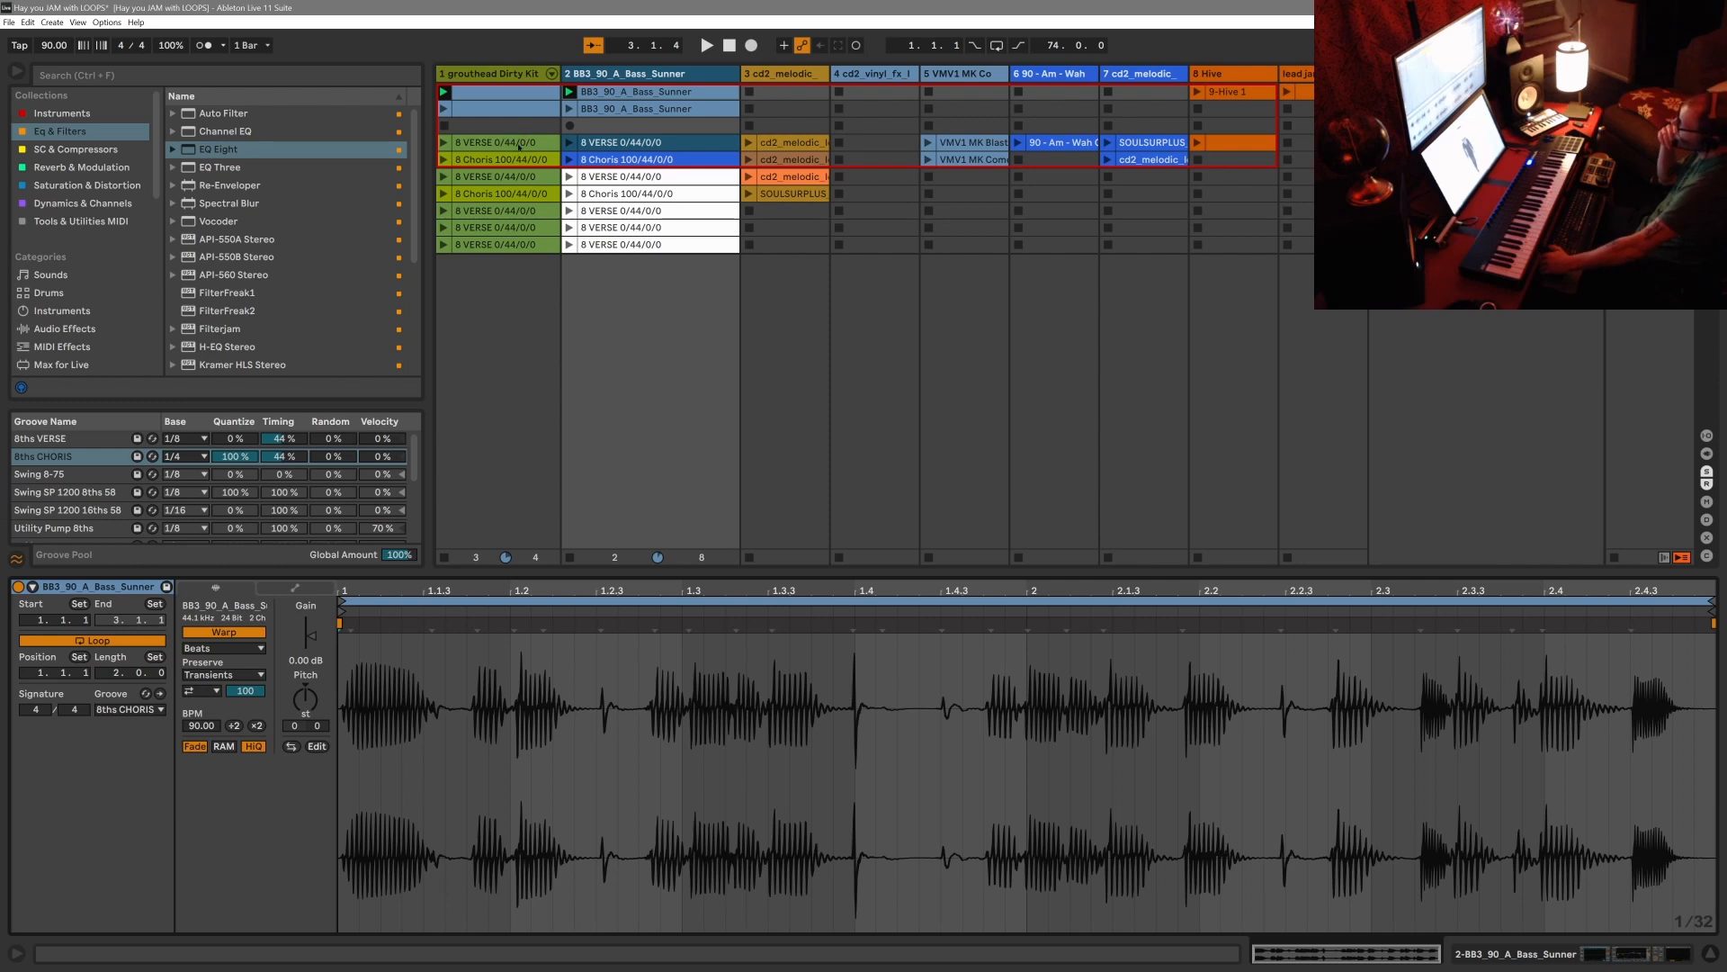
# Open the first 8 VERSE 0/44/0/0 drum clip in an enlarged note editor and stop the bass track's clip.
pyautogui.click(521, 142)
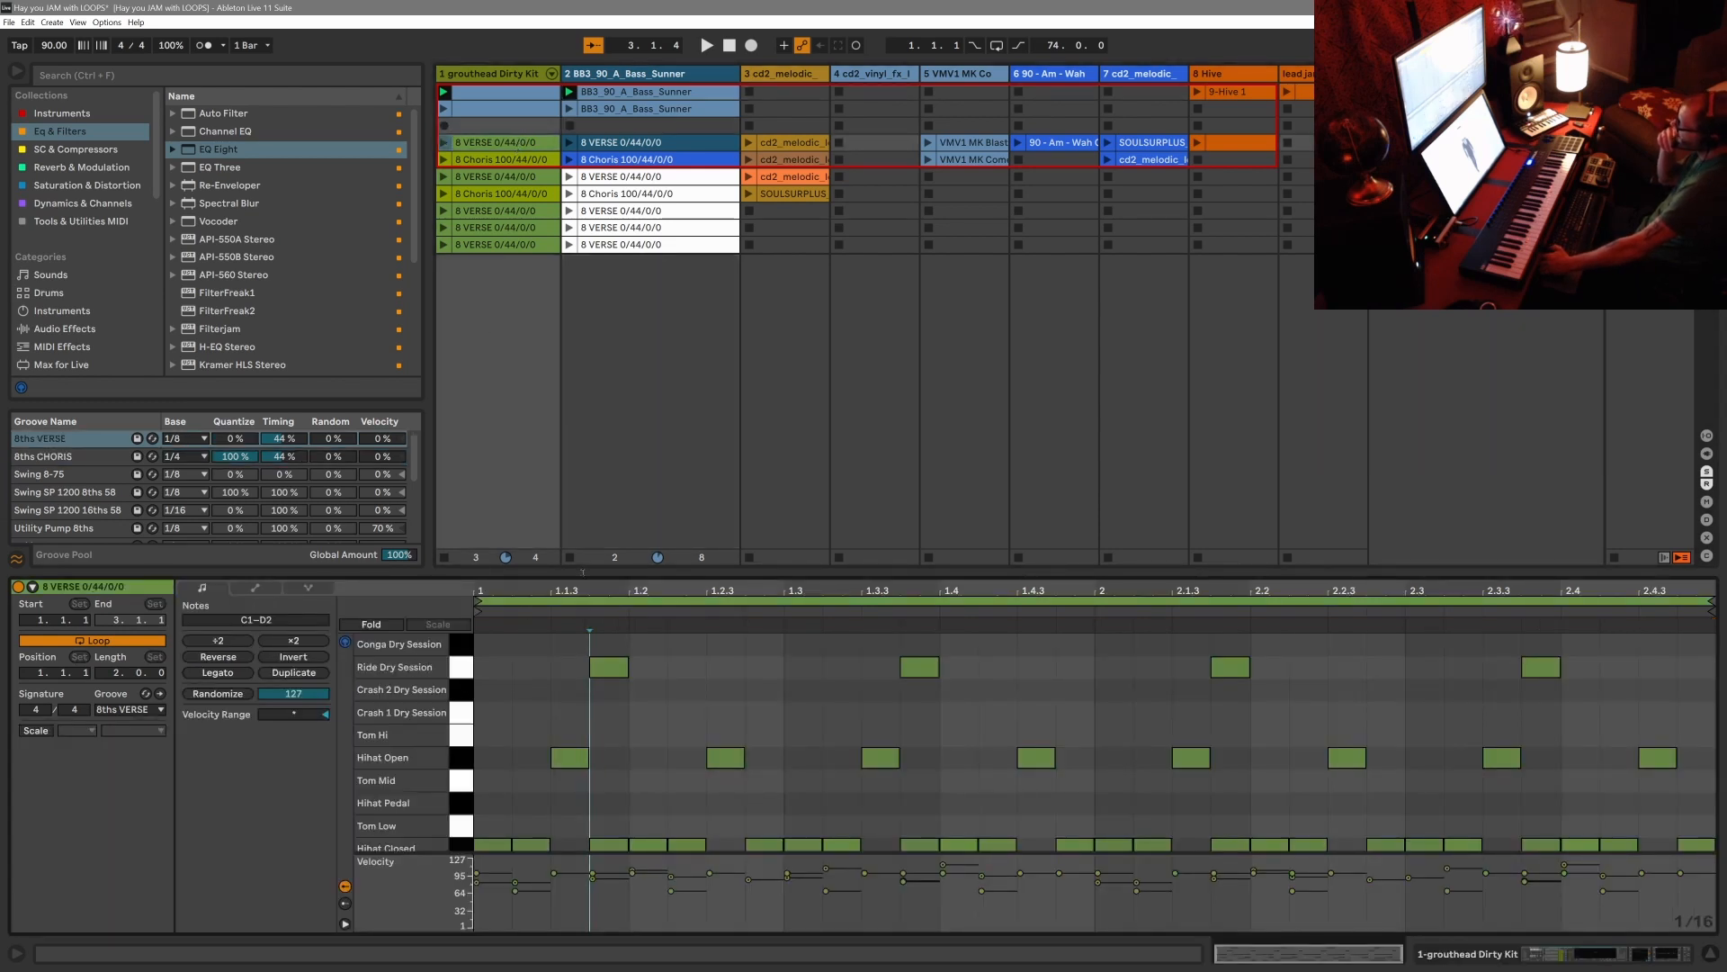
pyautogui.moveTo(557, 399); pyautogui.dragTo(559, 402)
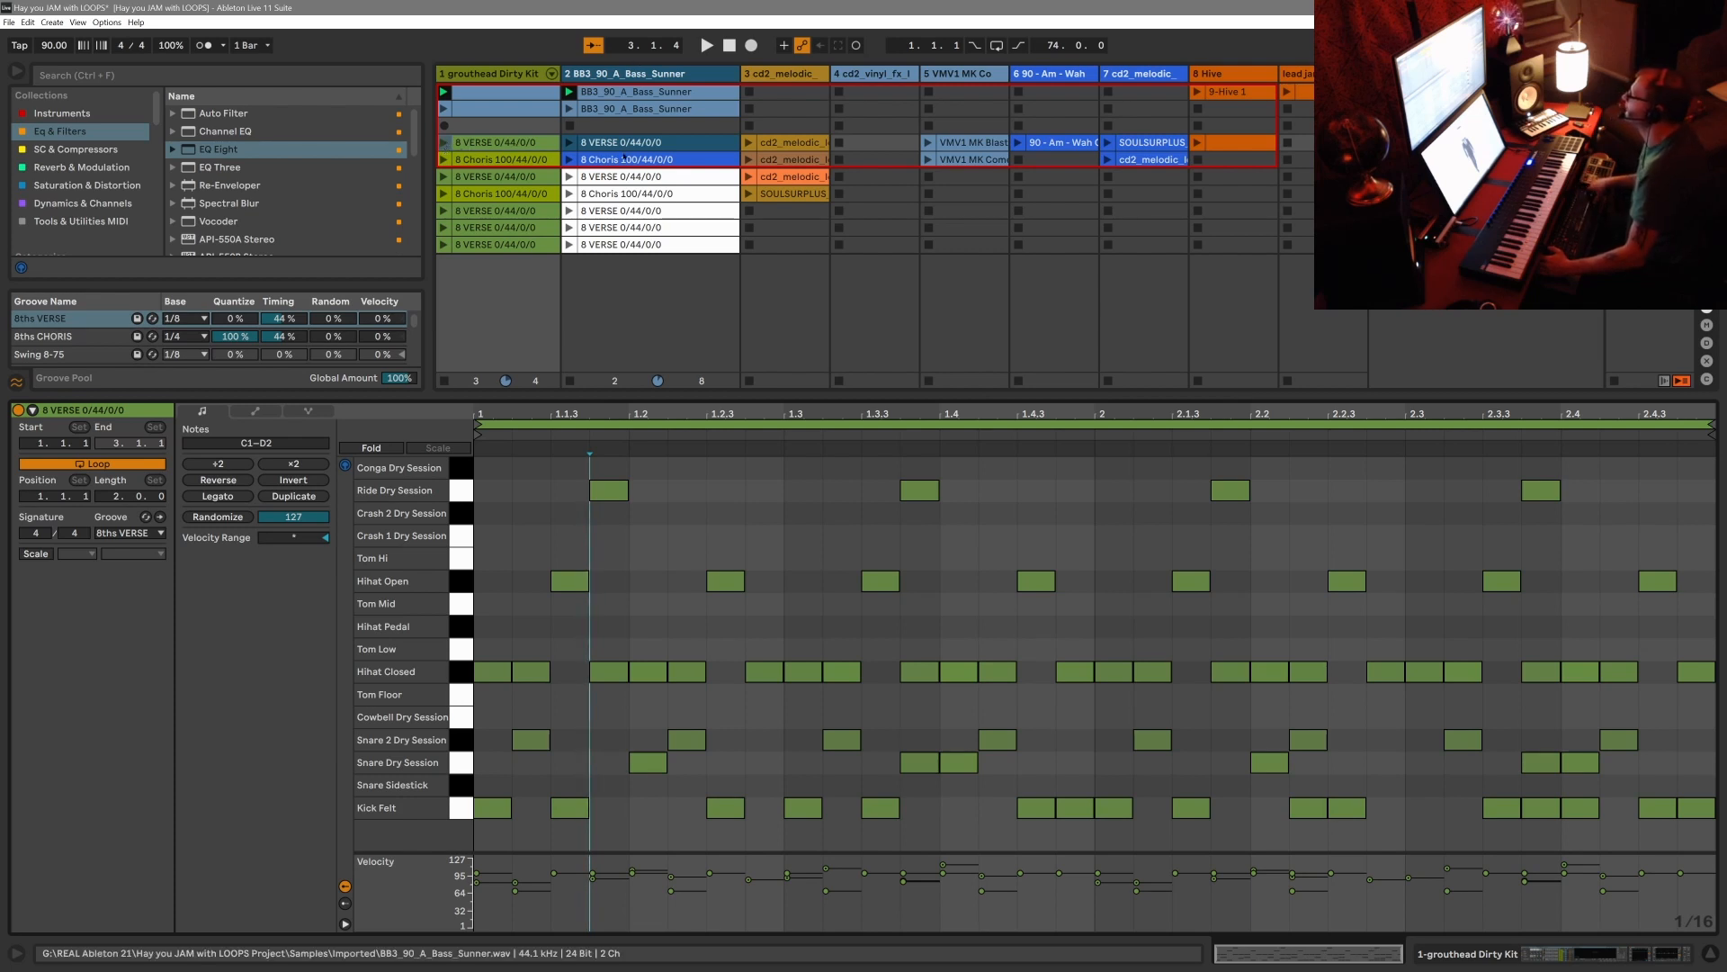
pyautogui.click(570, 381)
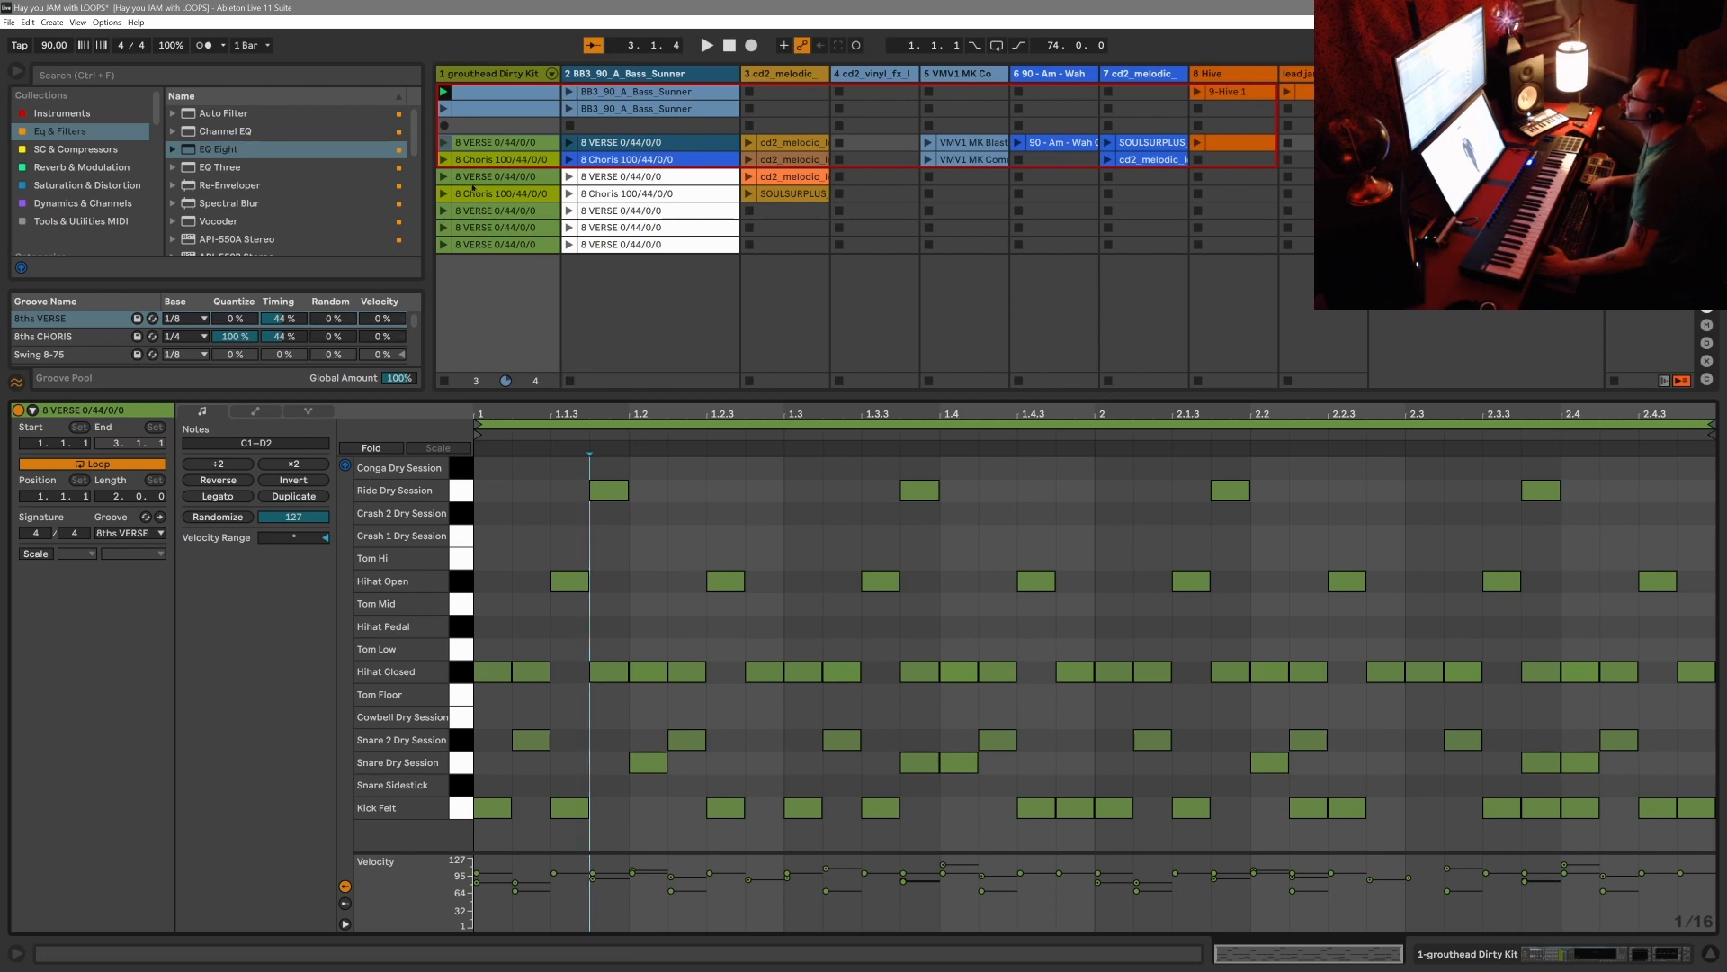
# Launch the seven 8 VERSE and 8 Choris clips on the grouthead Dirty Kit track one after another to audition them.
pyautogui.click(444, 143)
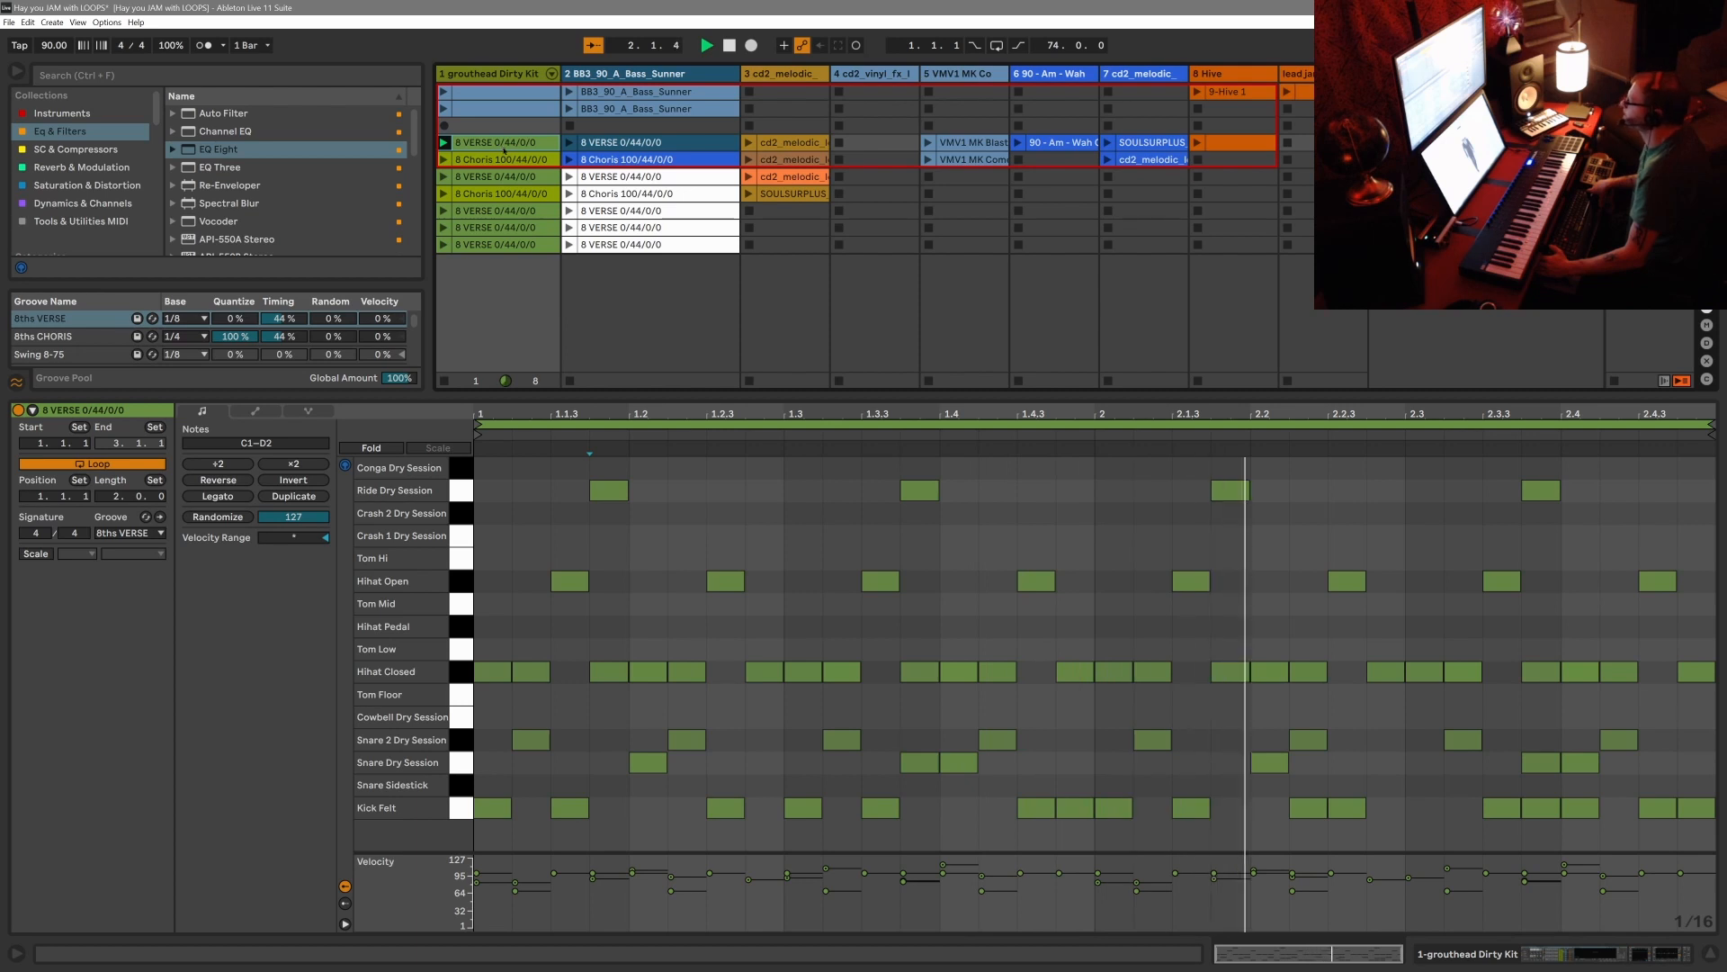
pyautogui.click(490, 159)
pyautogui.click(443, 160)
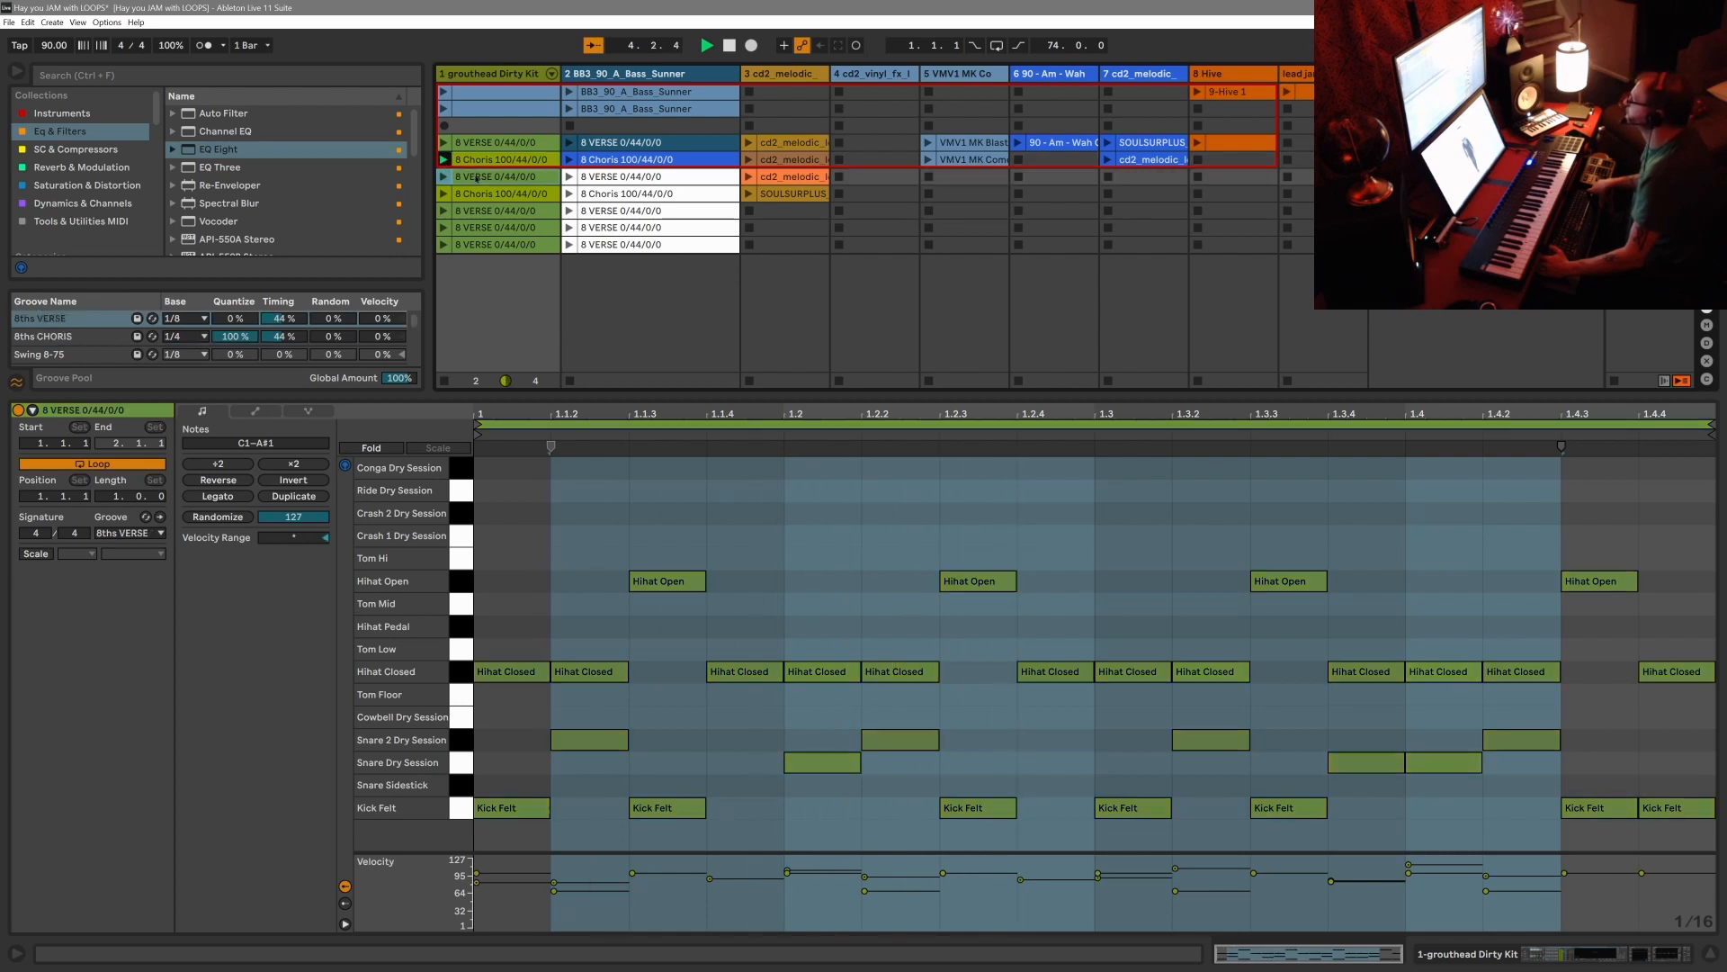
pyautogui.click(444, 176)
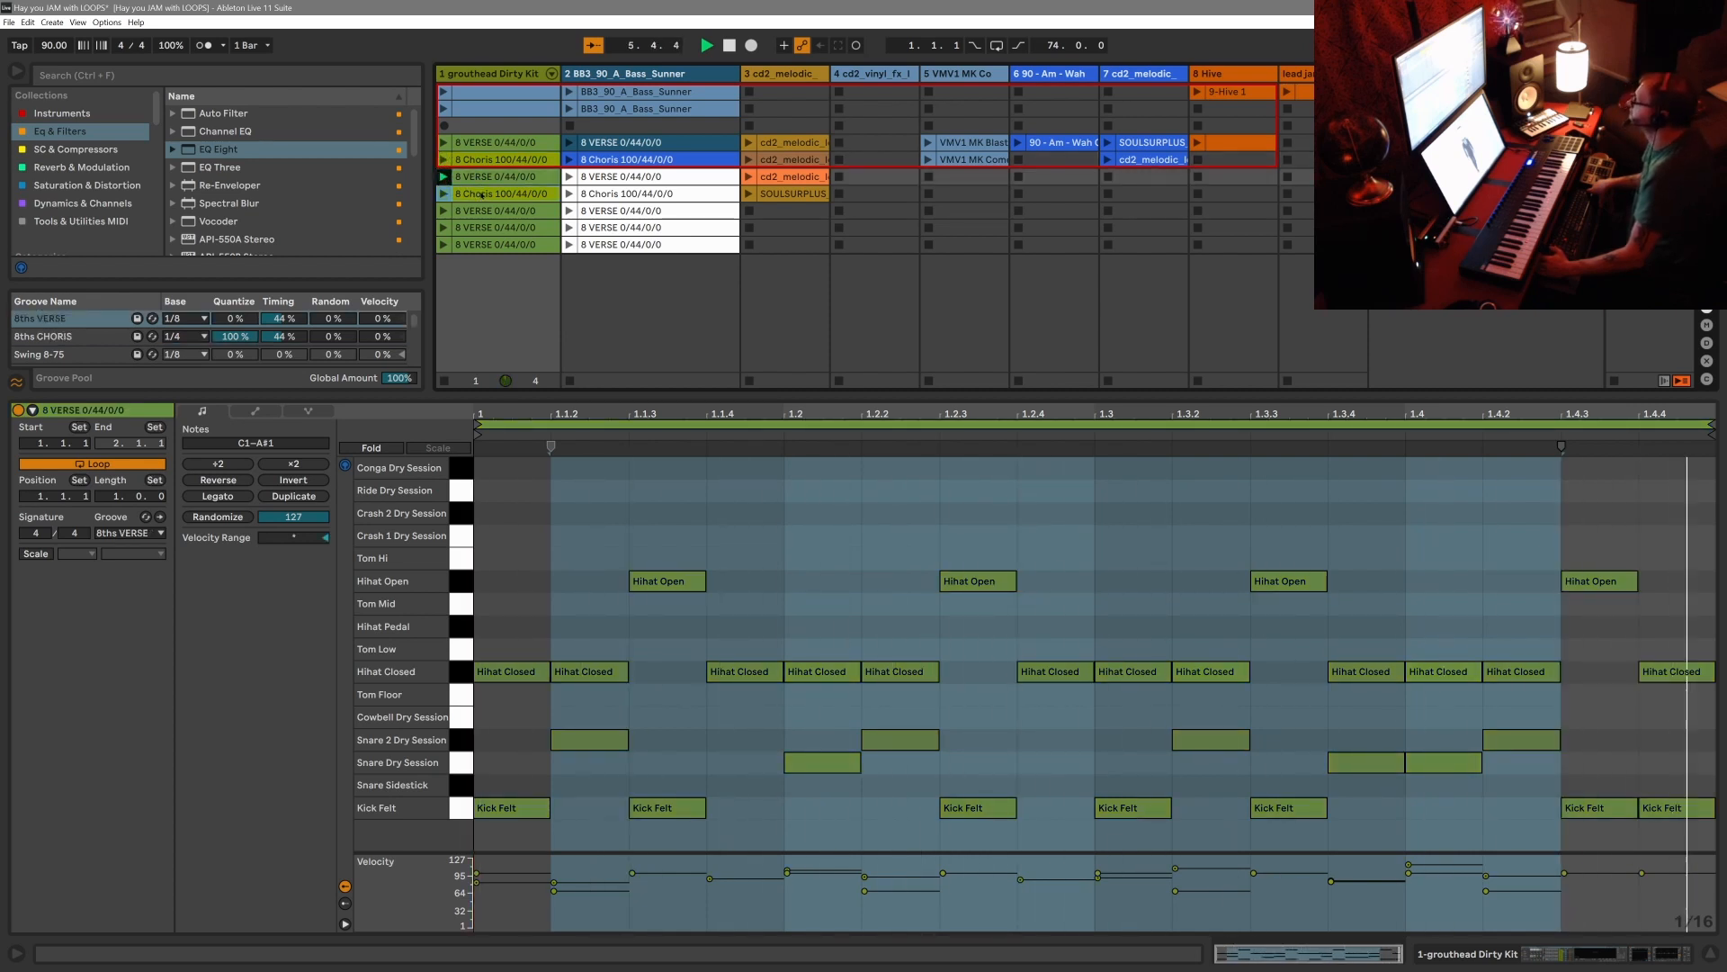
pyautogui.click(443, 193)
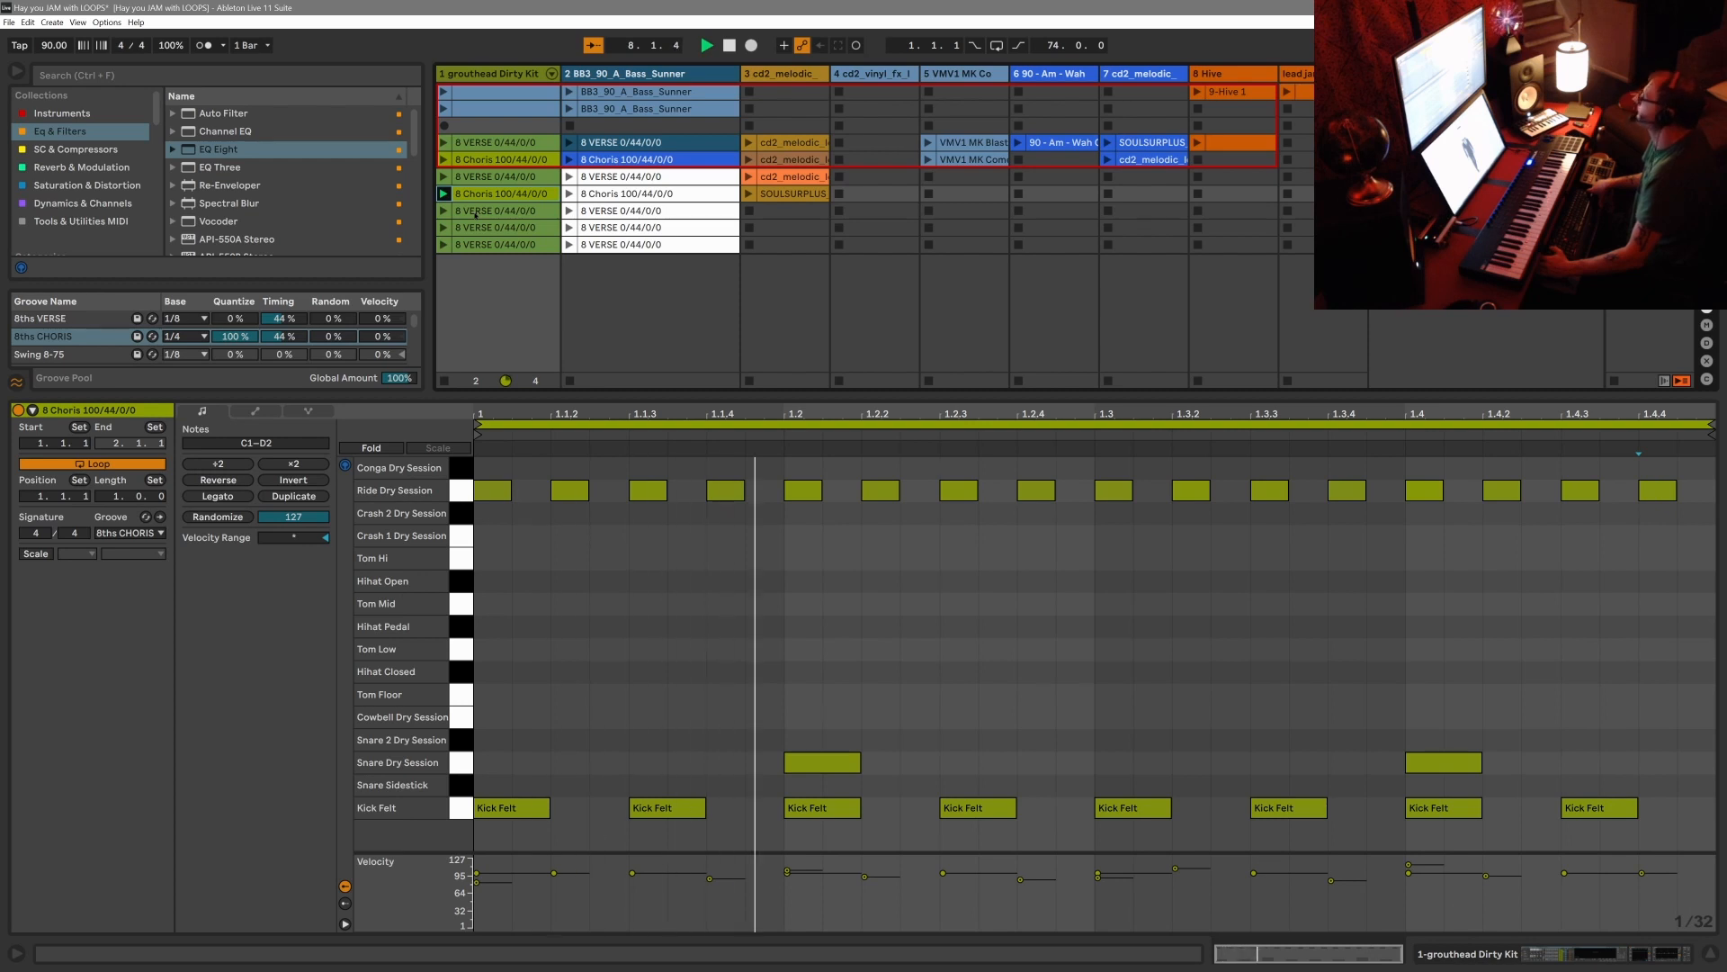
pyautogui.click(475, 213)
pyautogui.click(442, 211)
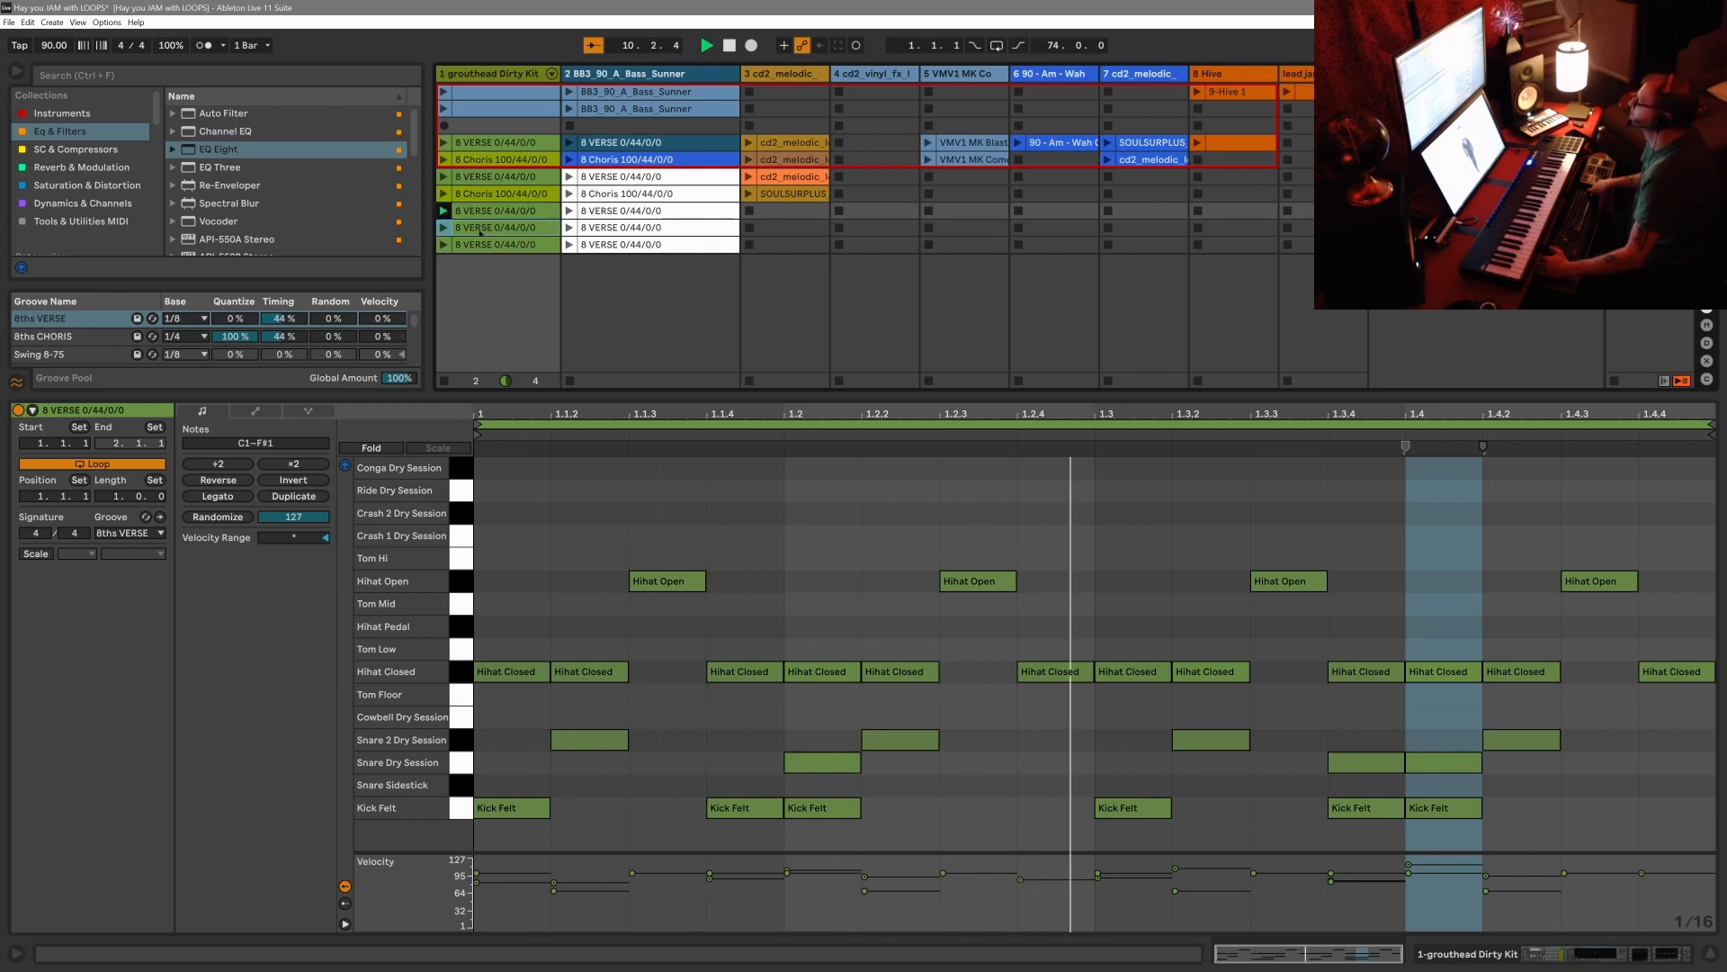
pyautogui.click(442, 228)
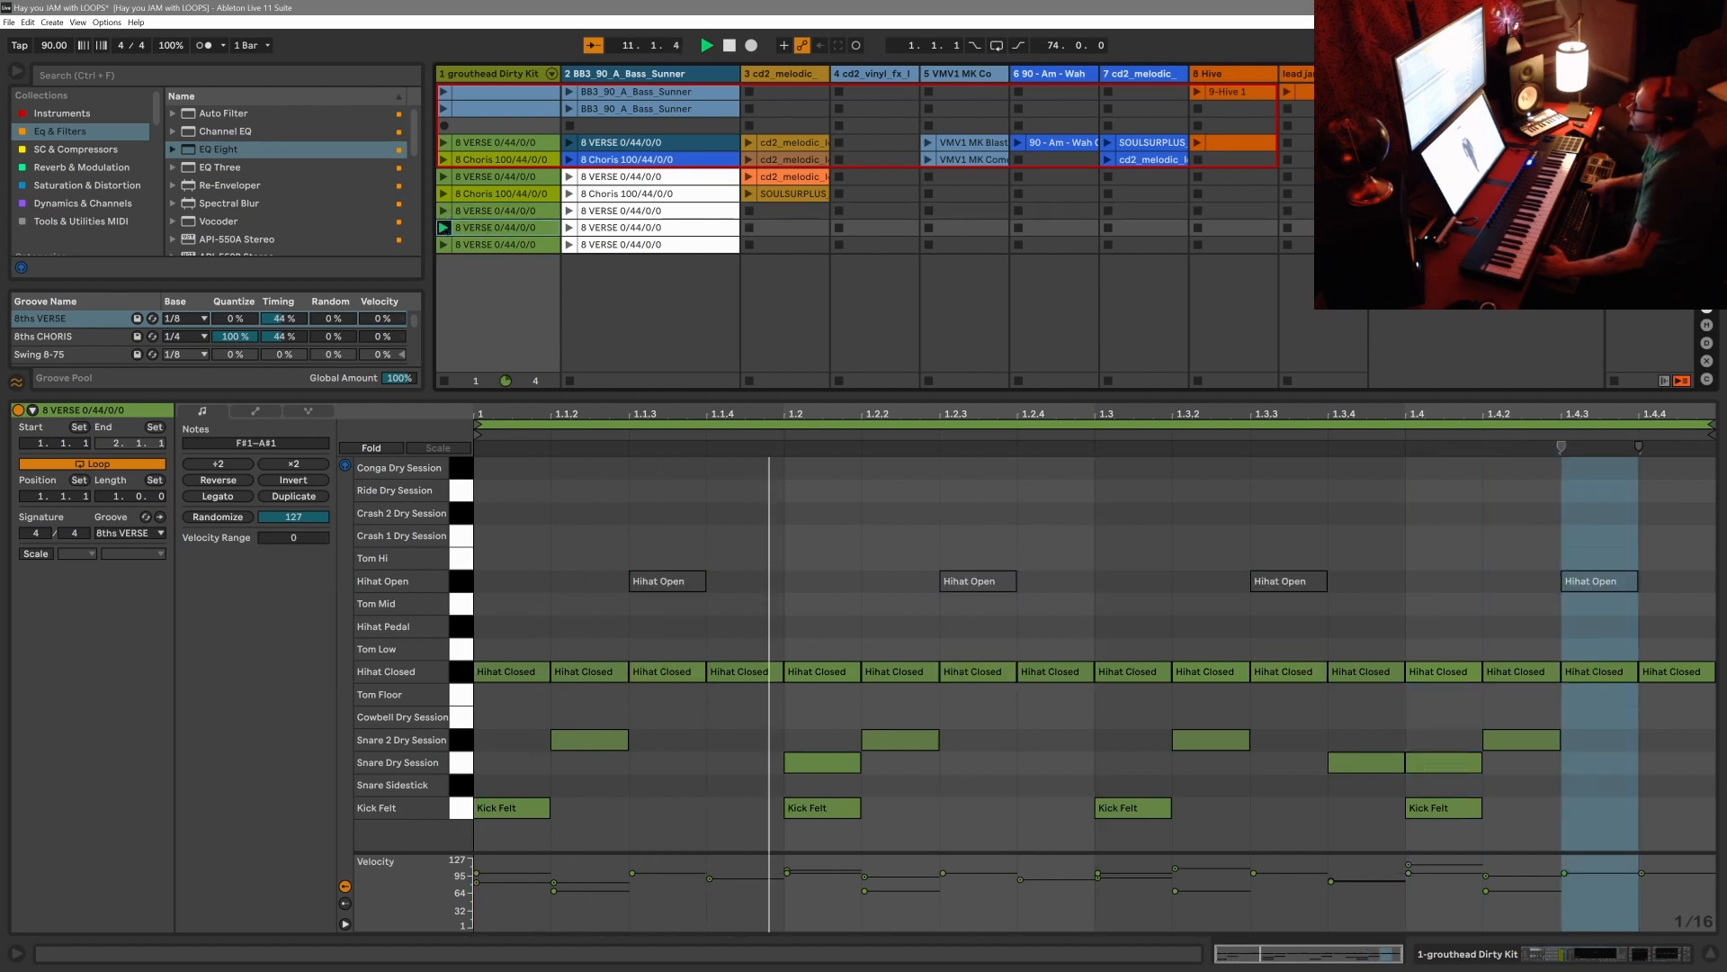
pyautogui.click(484, 249)
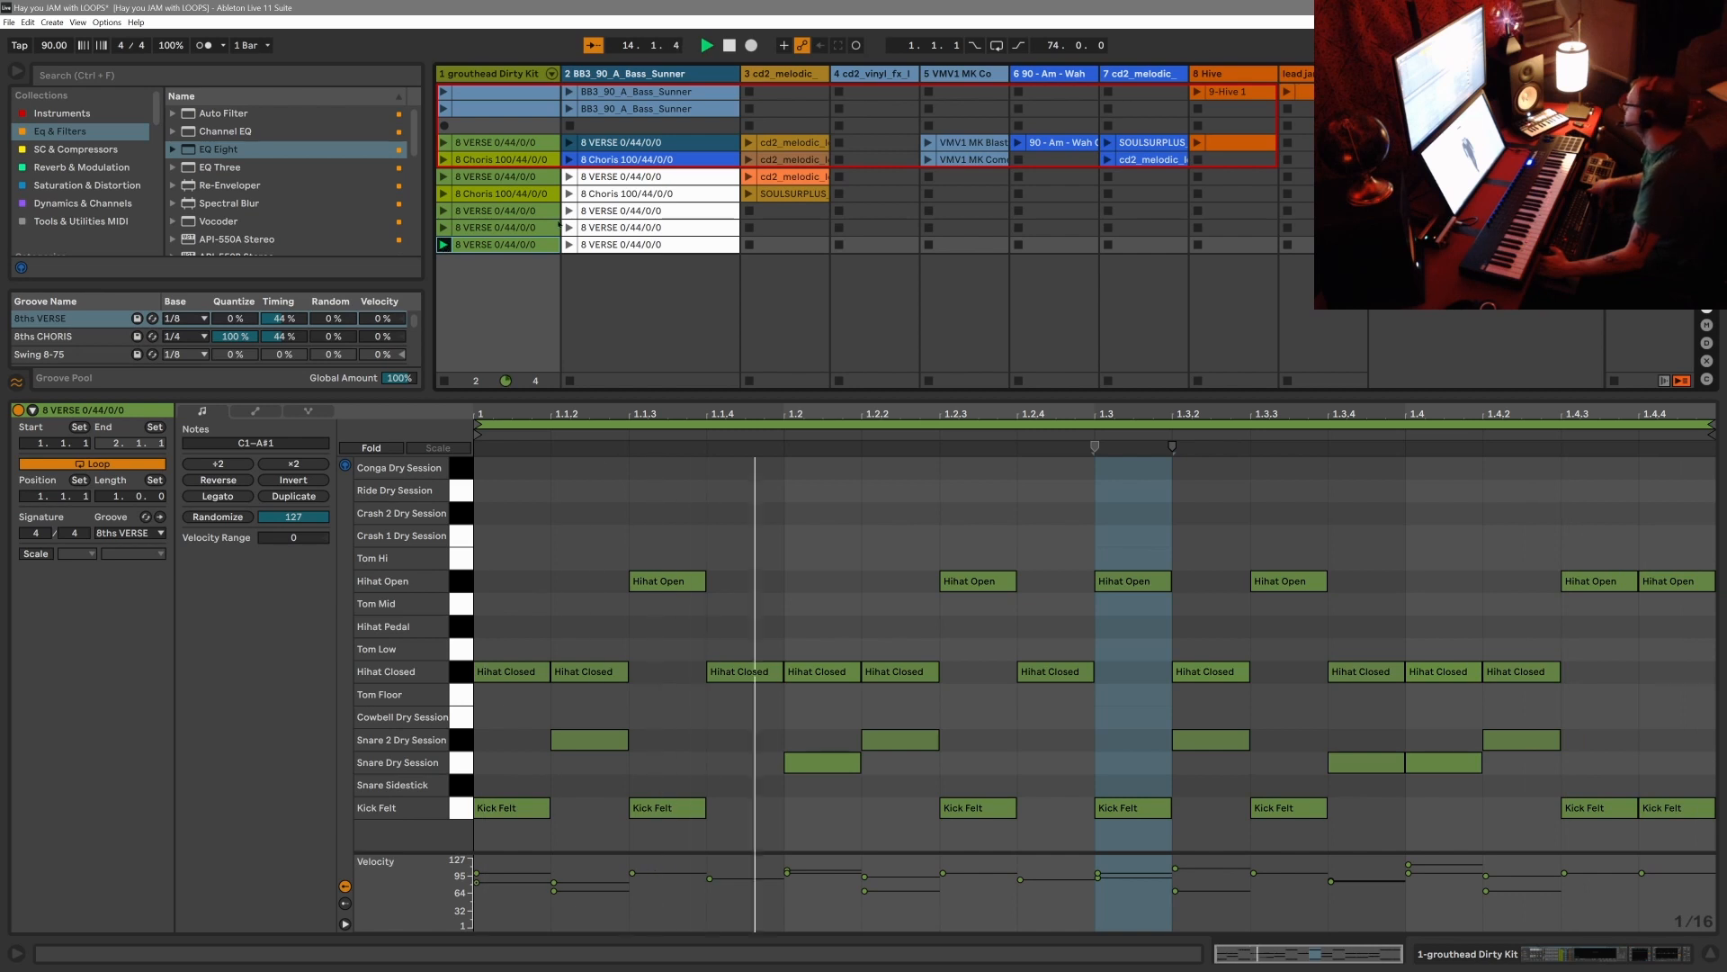
# Launch the second-to-last 8 VERSE 0/44/0/0 clip on the bass track alongside the playing drum clip.
pyautogui.click(594, 229)
pyautogui.click(569, 227)
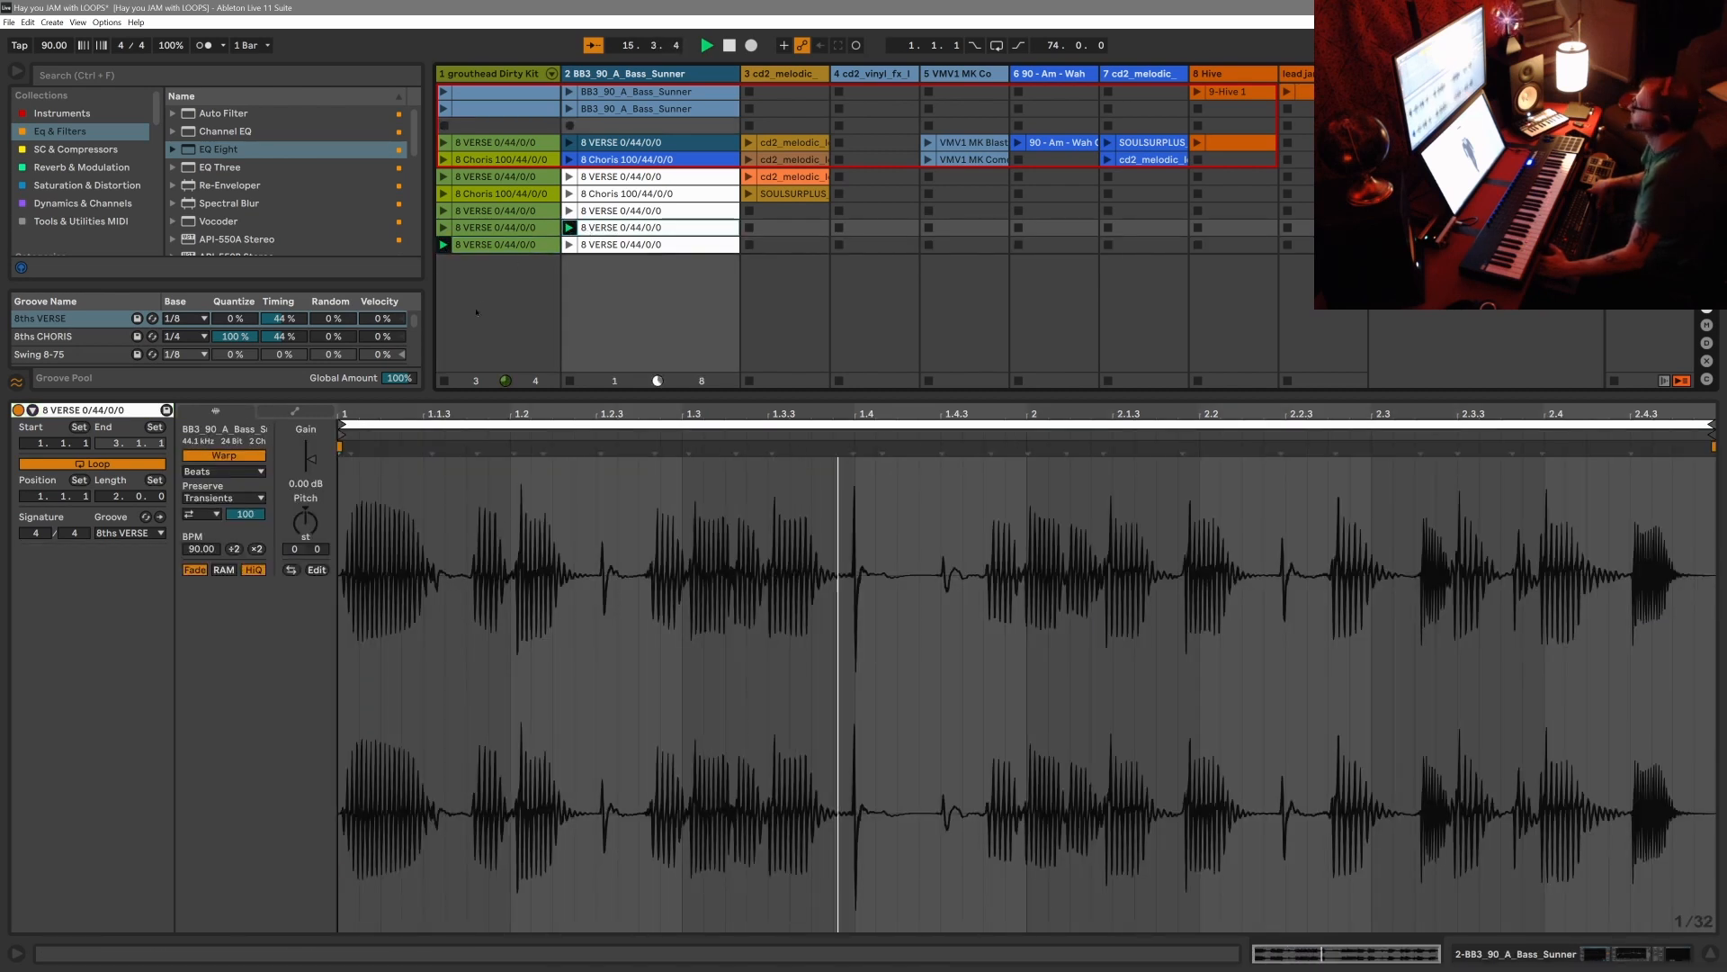
# Launch the lower 8 Choris bass clip, the first cd2_melodic clip, and the 8 VERSE bass clip just below the Choris one.
pyautogui.click(570, 193)
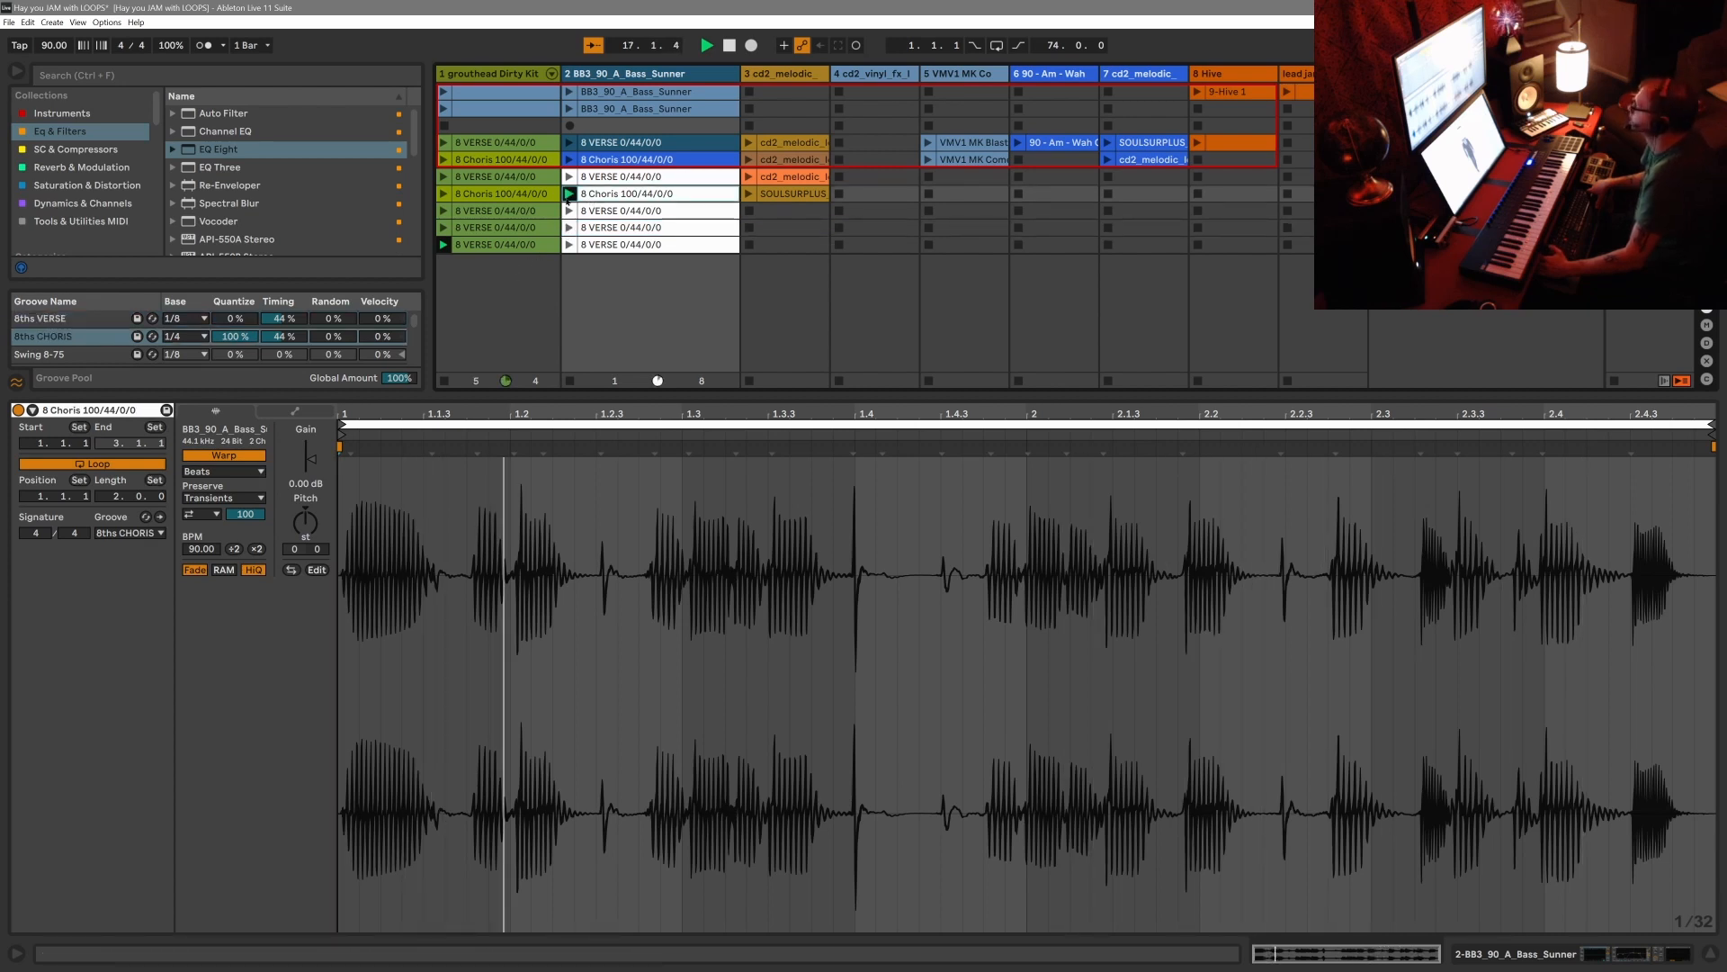
pyautogui.click(801, 144)
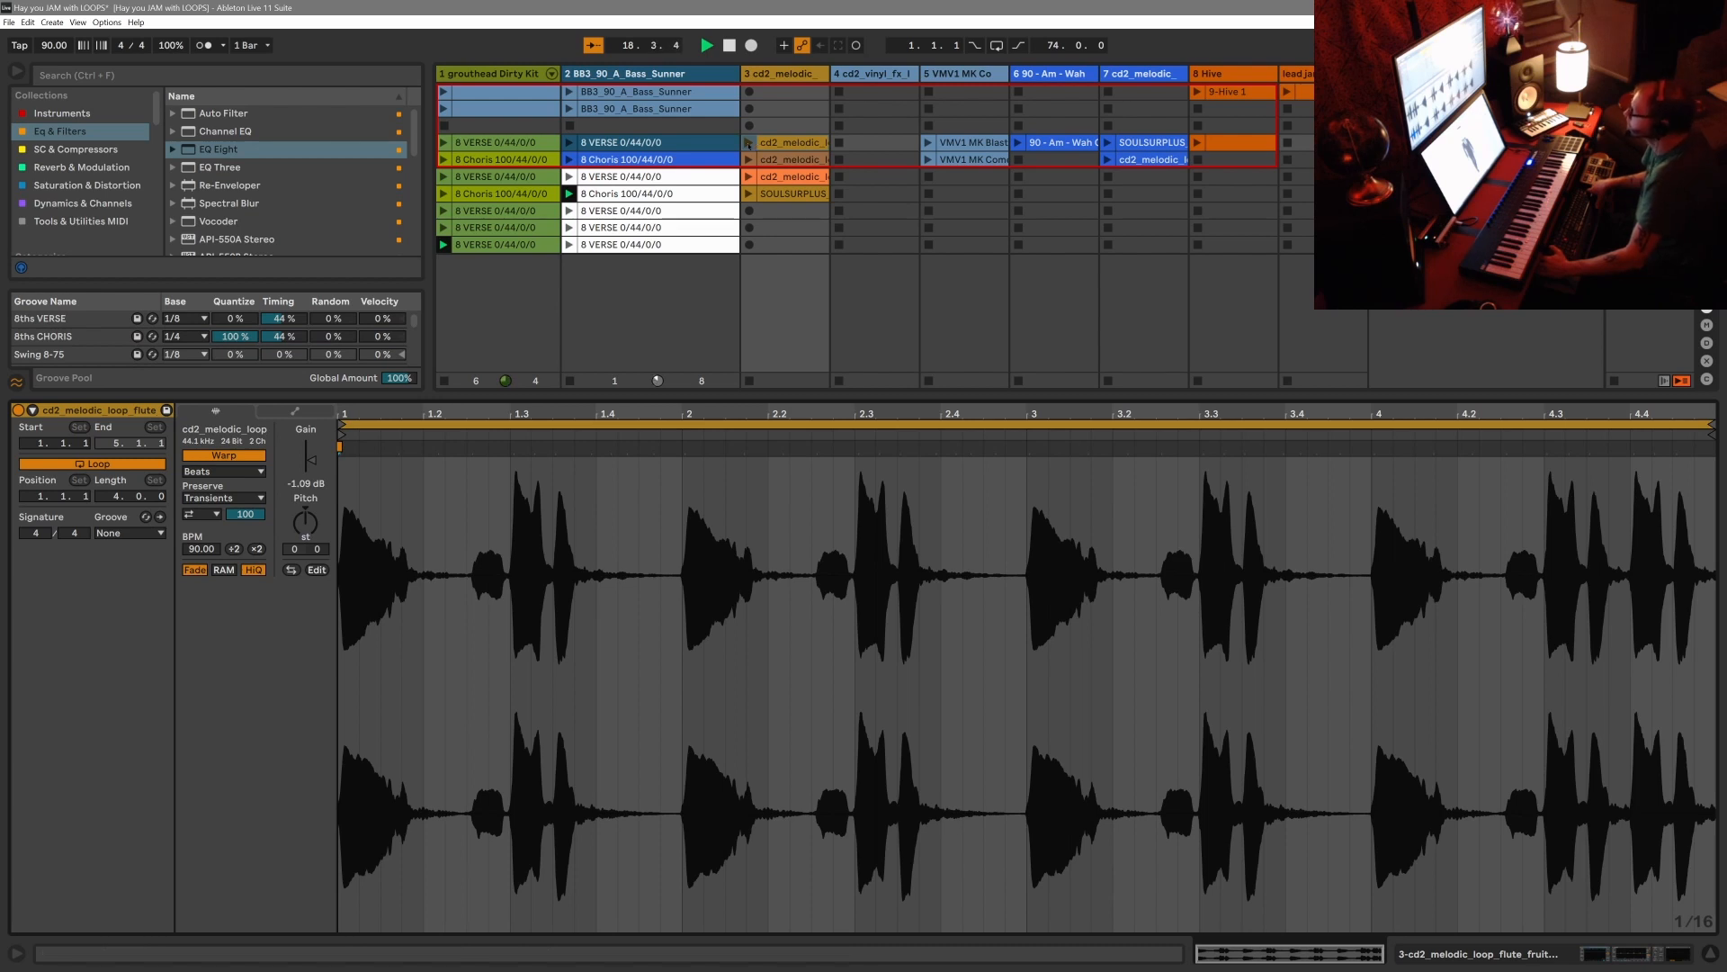
pyautogui.click(748, 142)
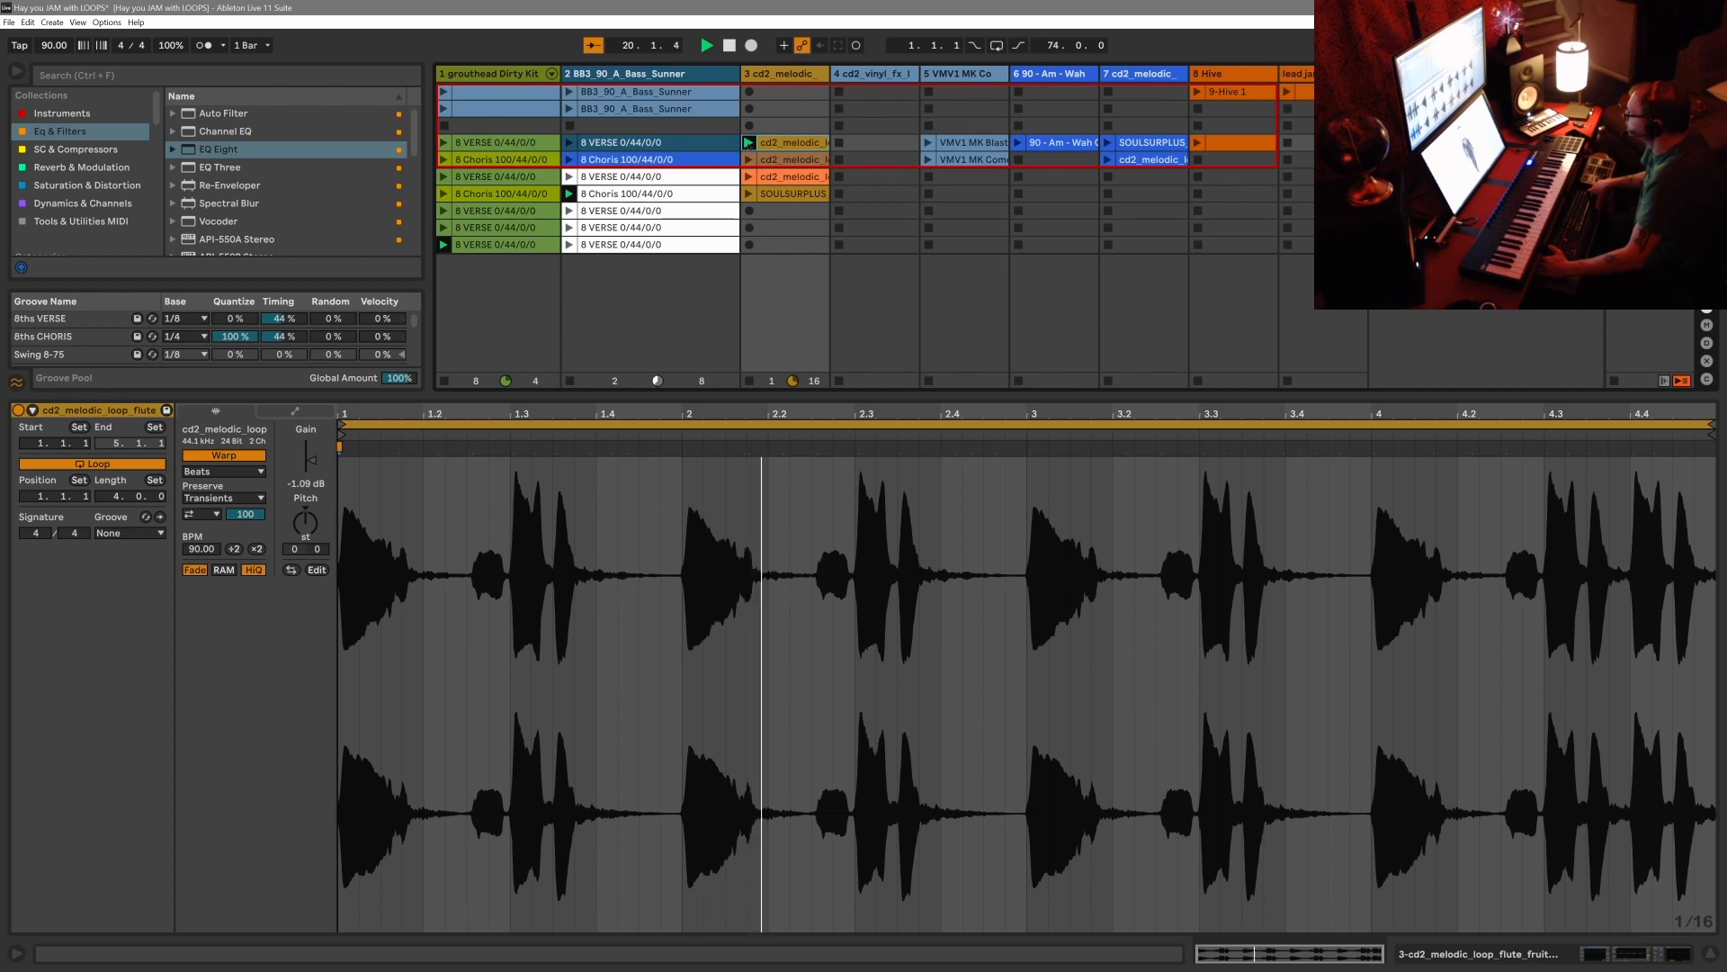
pyautogui.click(569, 210)
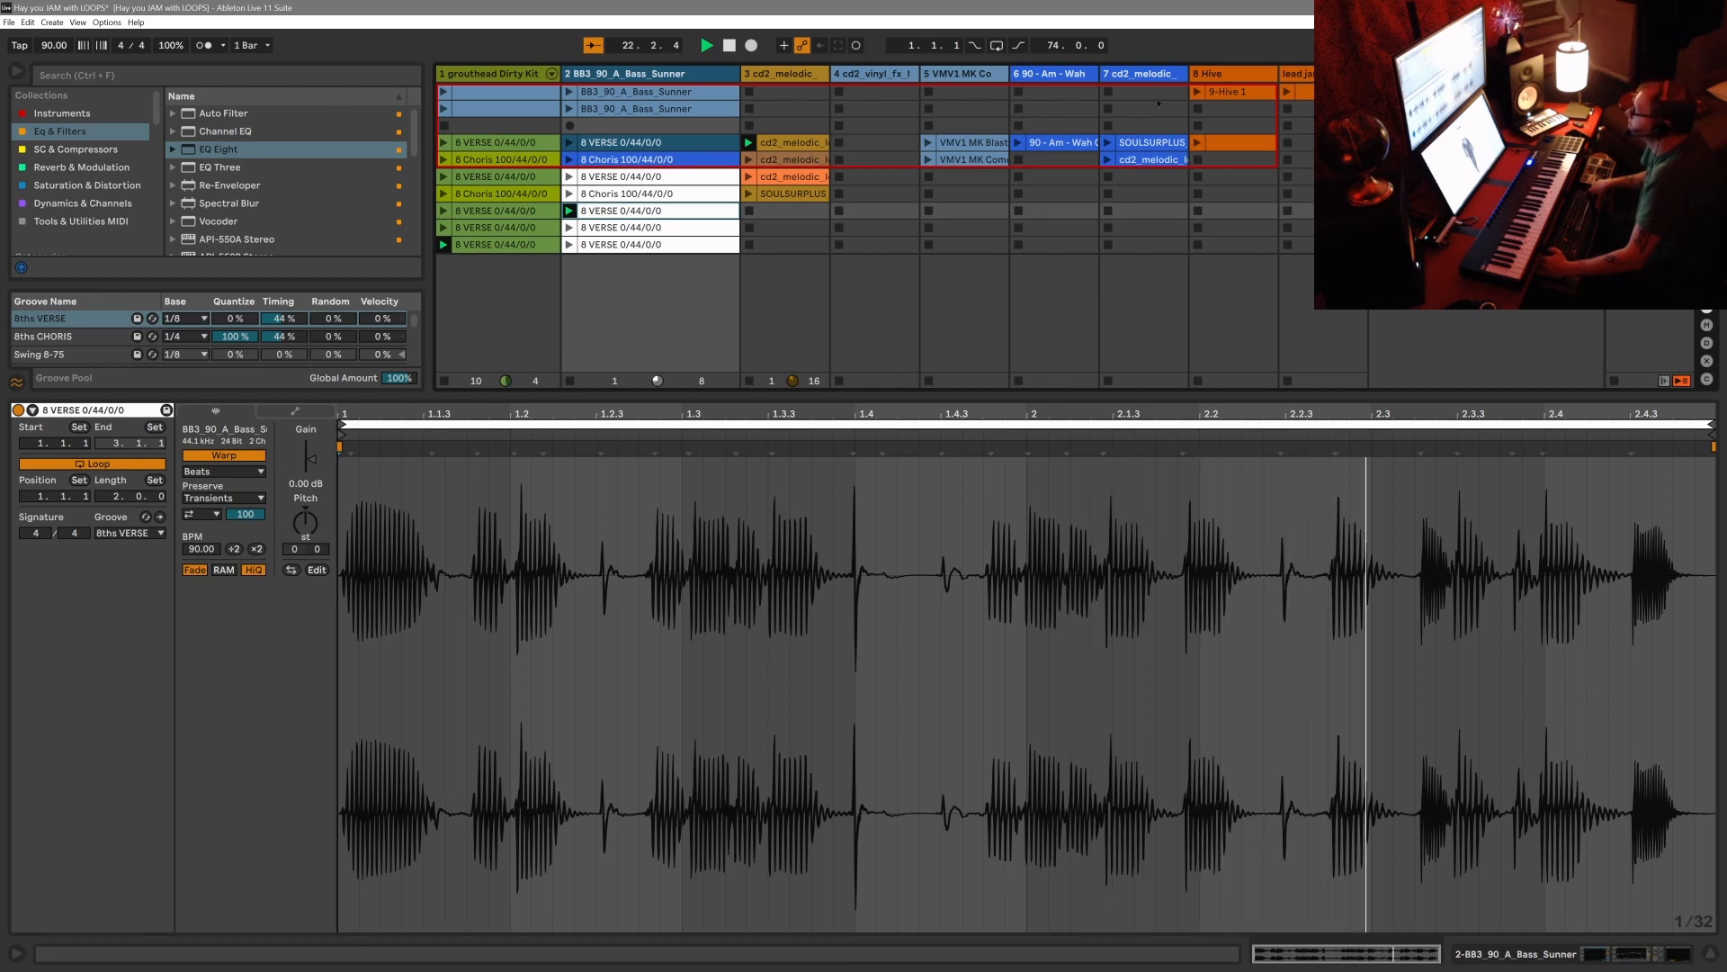
# Launch the unnamed MIDI clip on the Hive track and stop the clip playing on the first cd2_melodic track.
pyautogui.click(1228, 142)
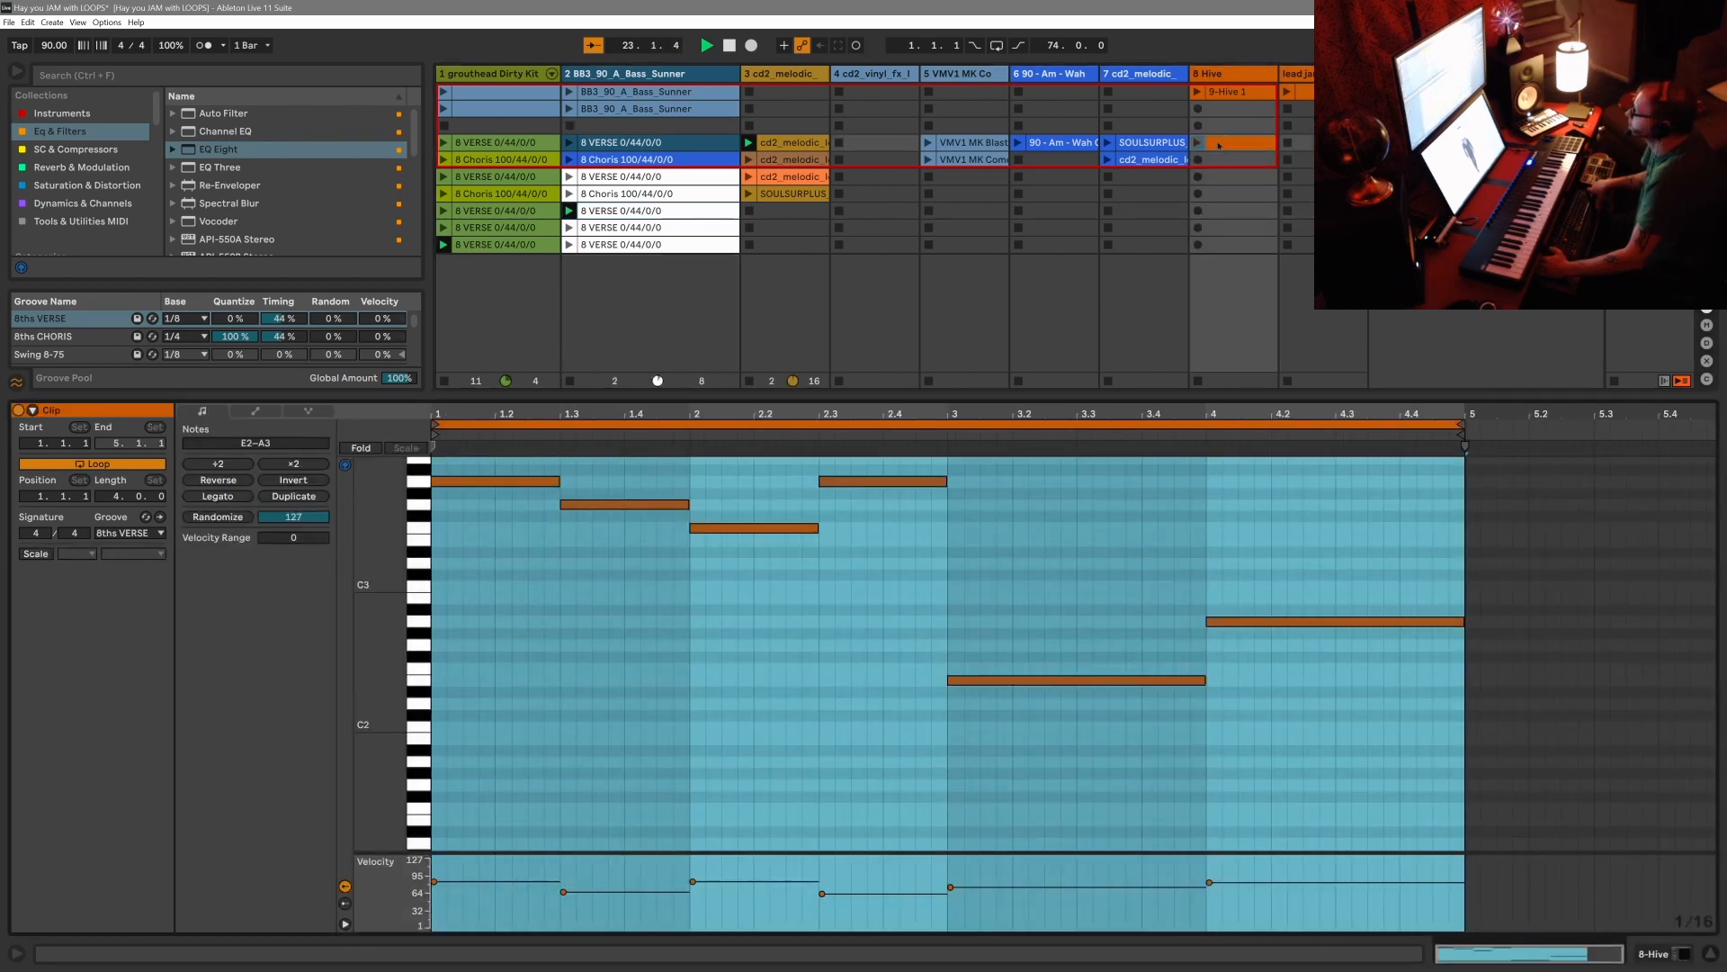
pyautogui.click(1198, 142)
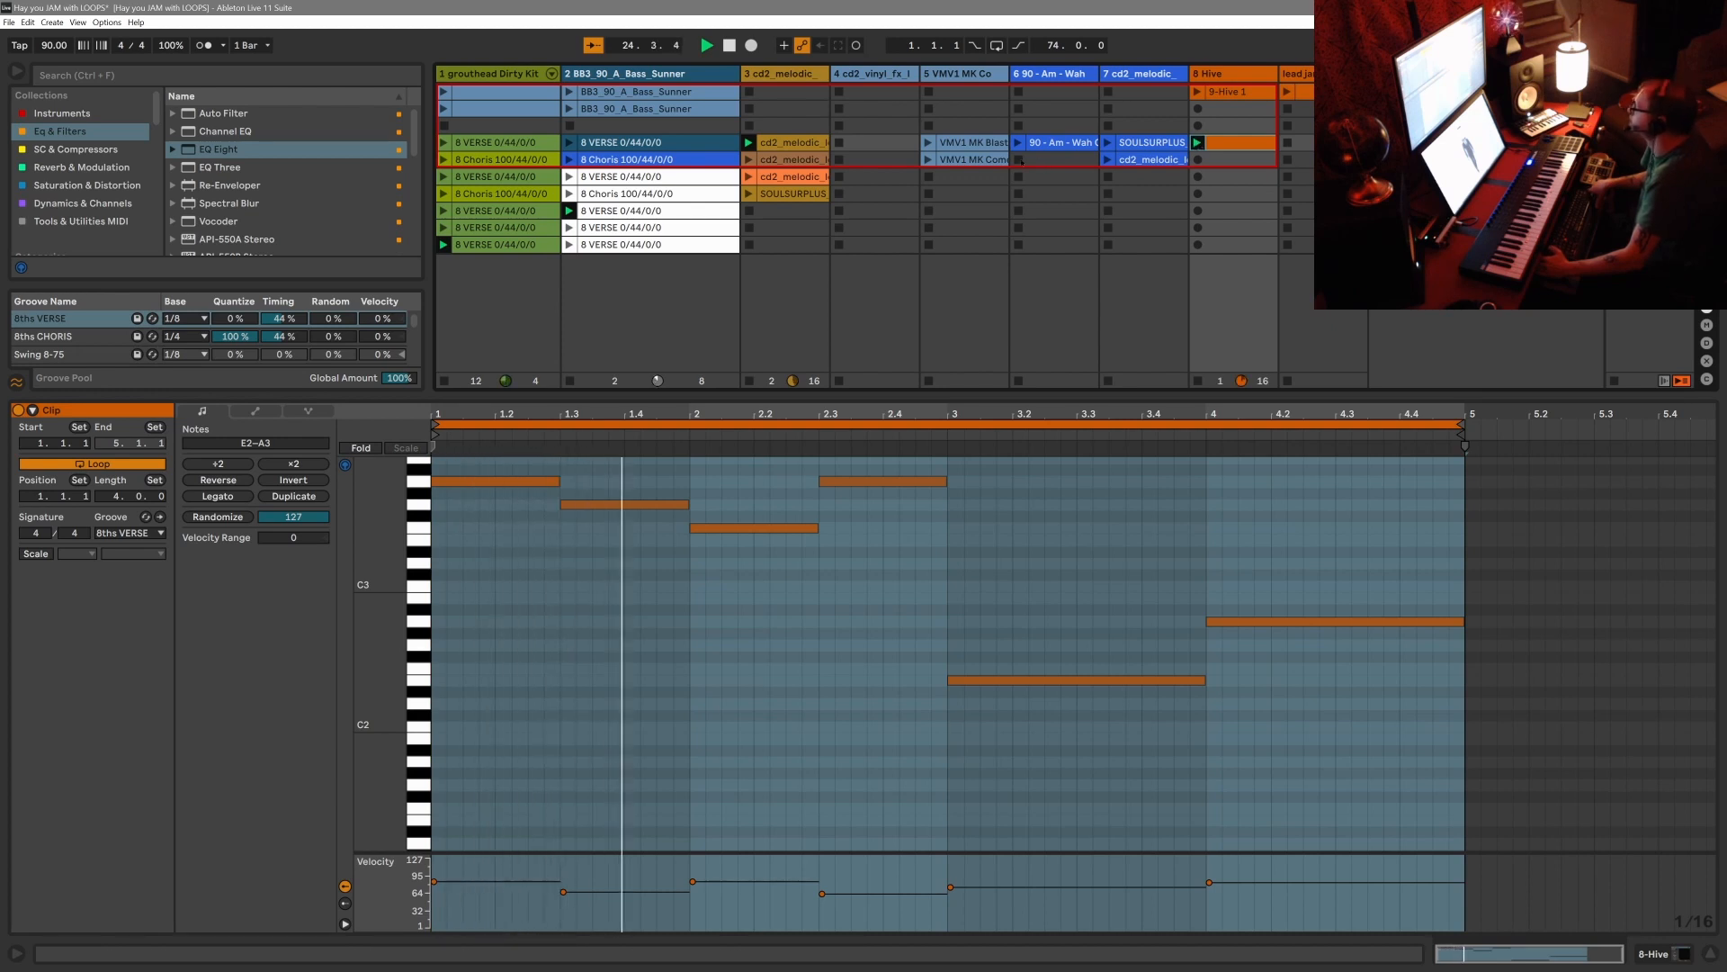
pyautogui.click(749, 381)
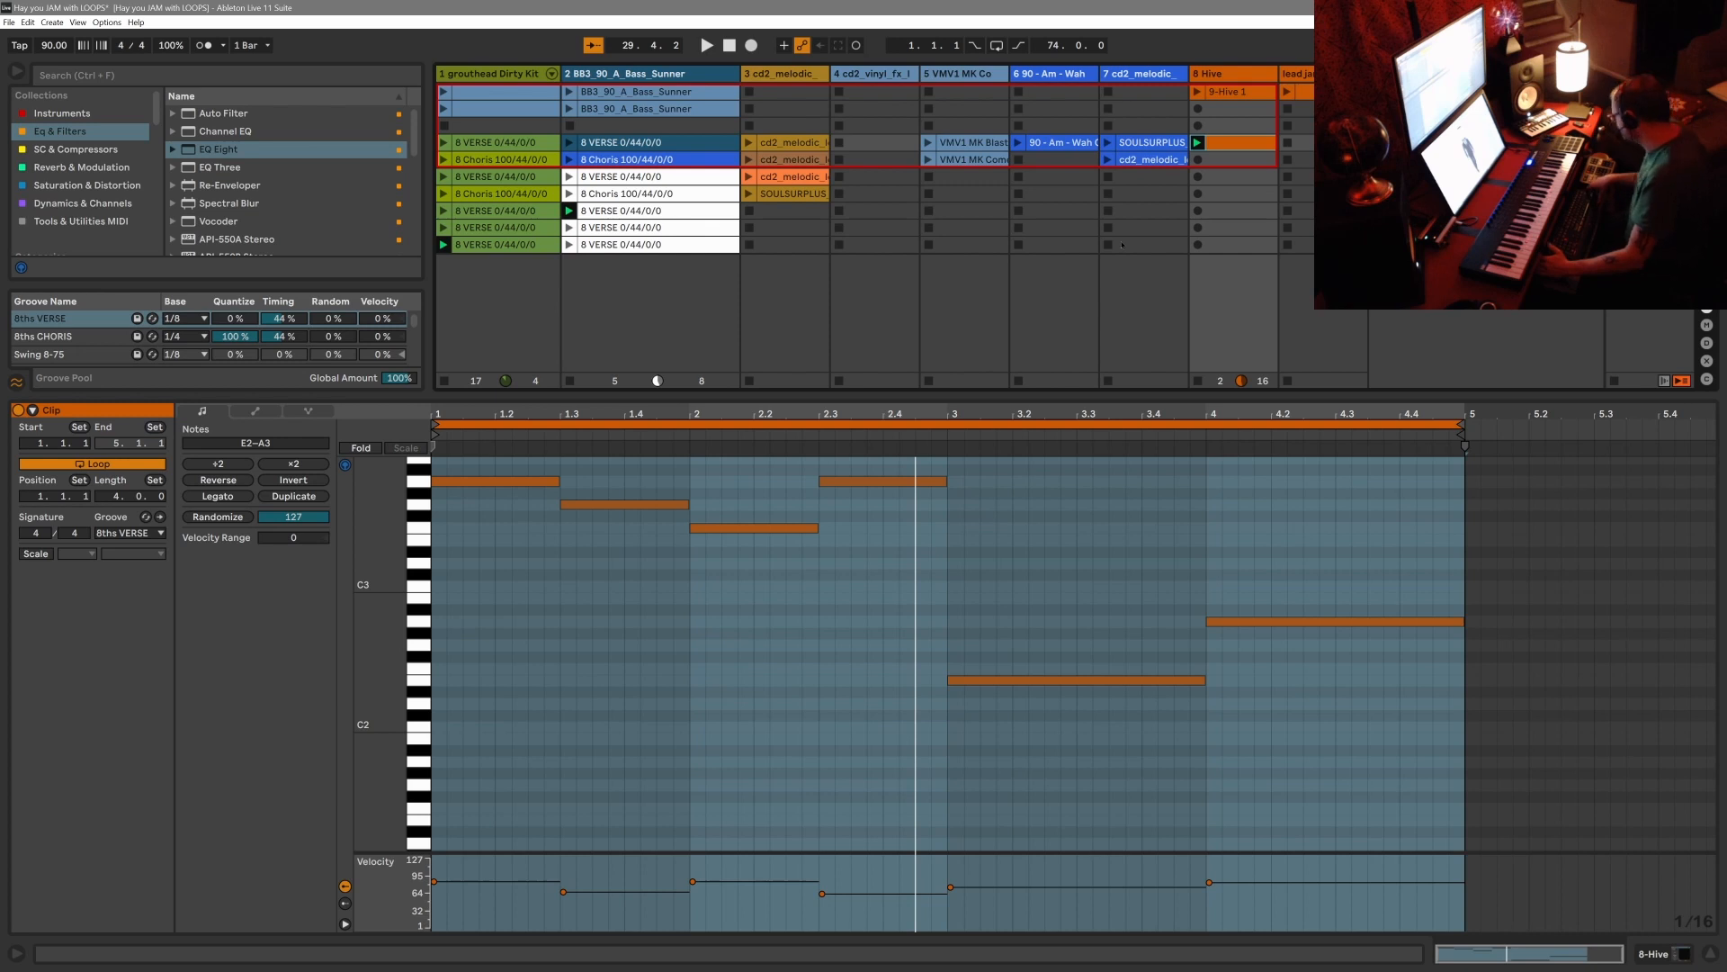
# Switch to the Arrangement, frame it from bar 1 to past bar 65, and play it from the start.
pyautogui.press('Tab')
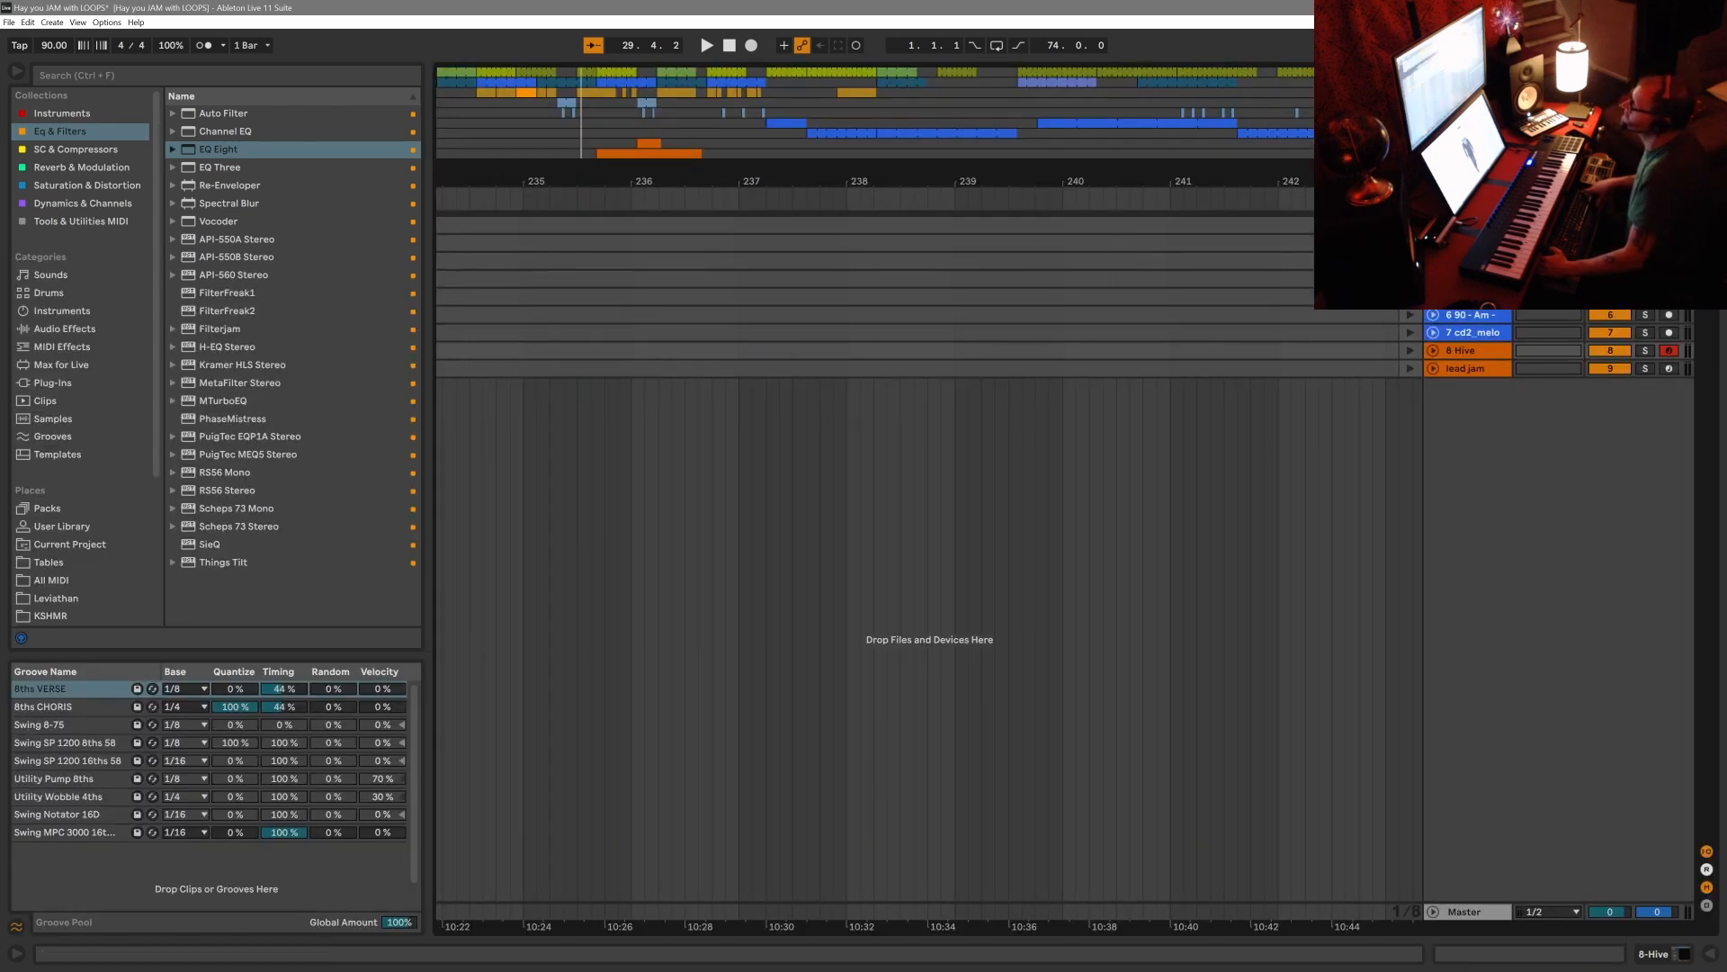
pyautogui.moveTo(540, 181); pyautogui.dragTo(1287, 175)
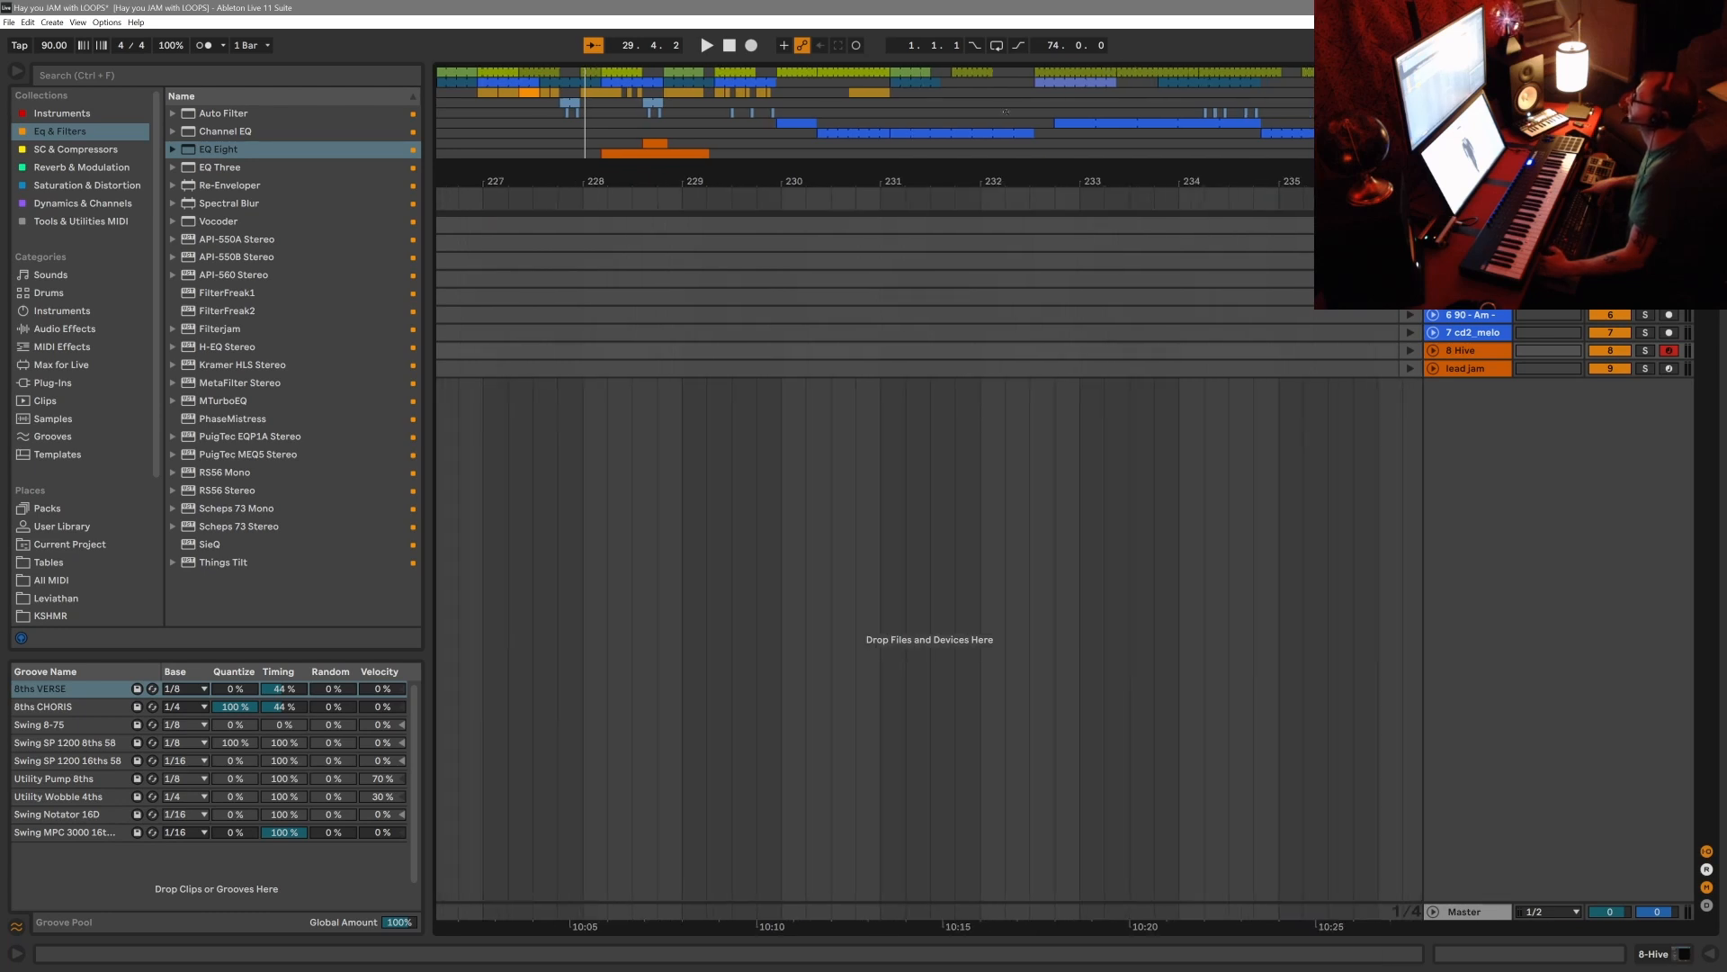
pyautogui.click(586, 117)
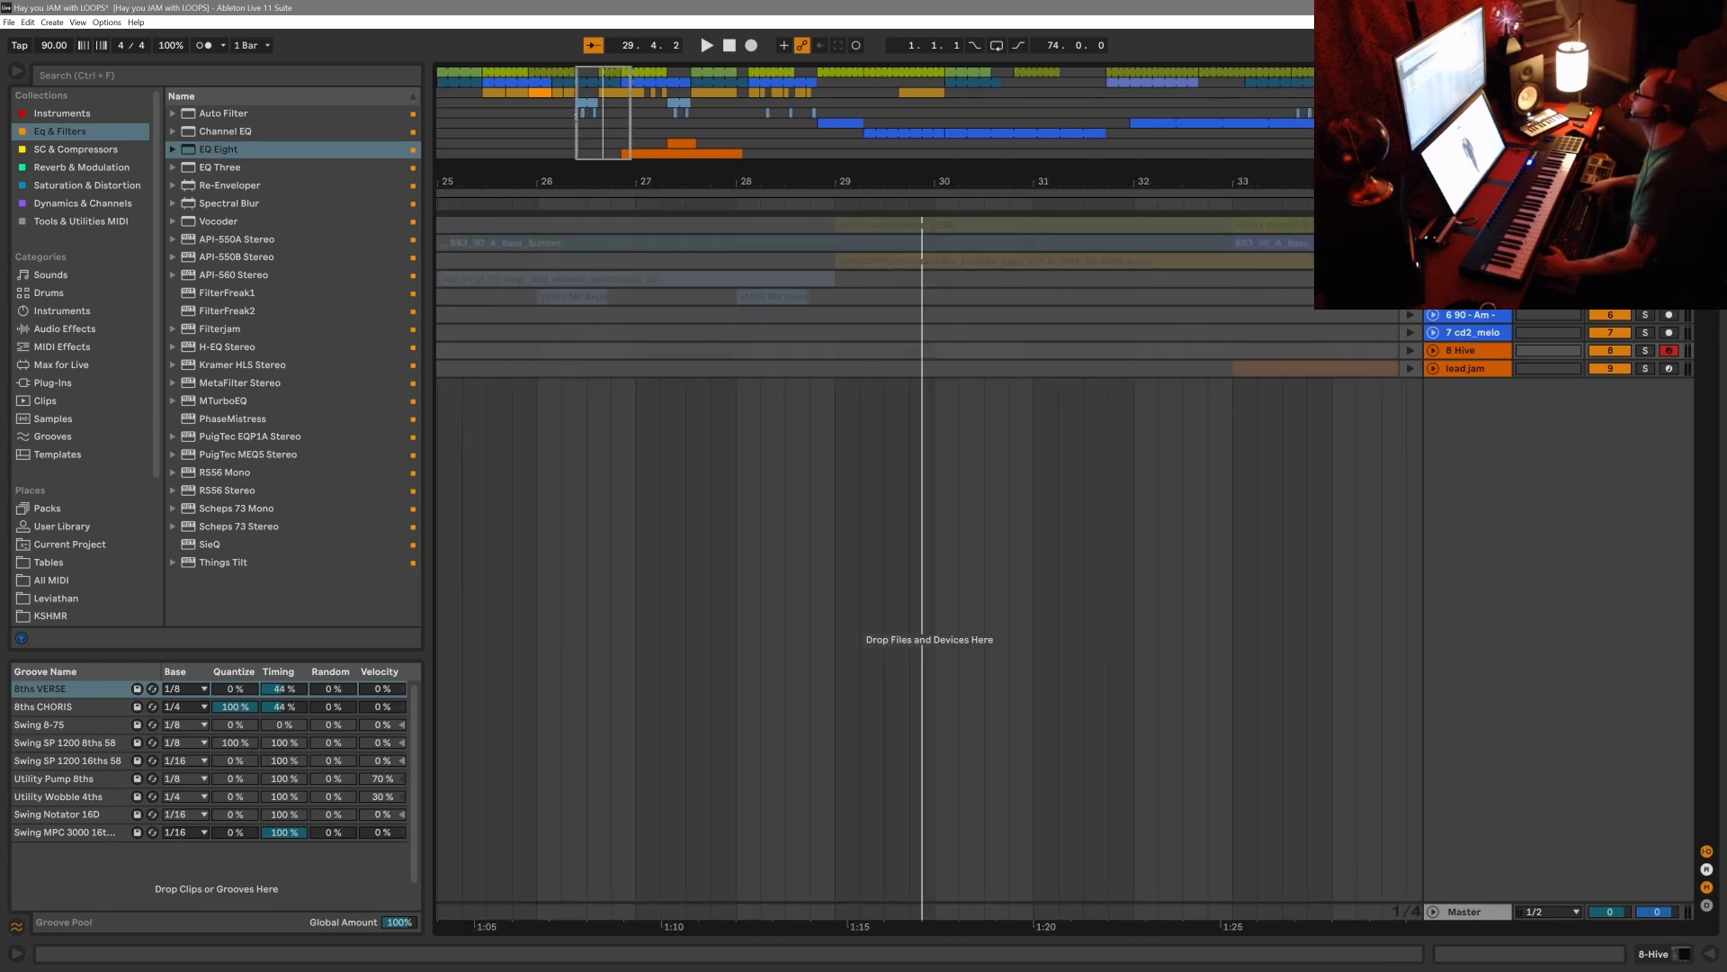
pyautogui.moveTo(575, 115); pyautogui.dragTo(438, 117)
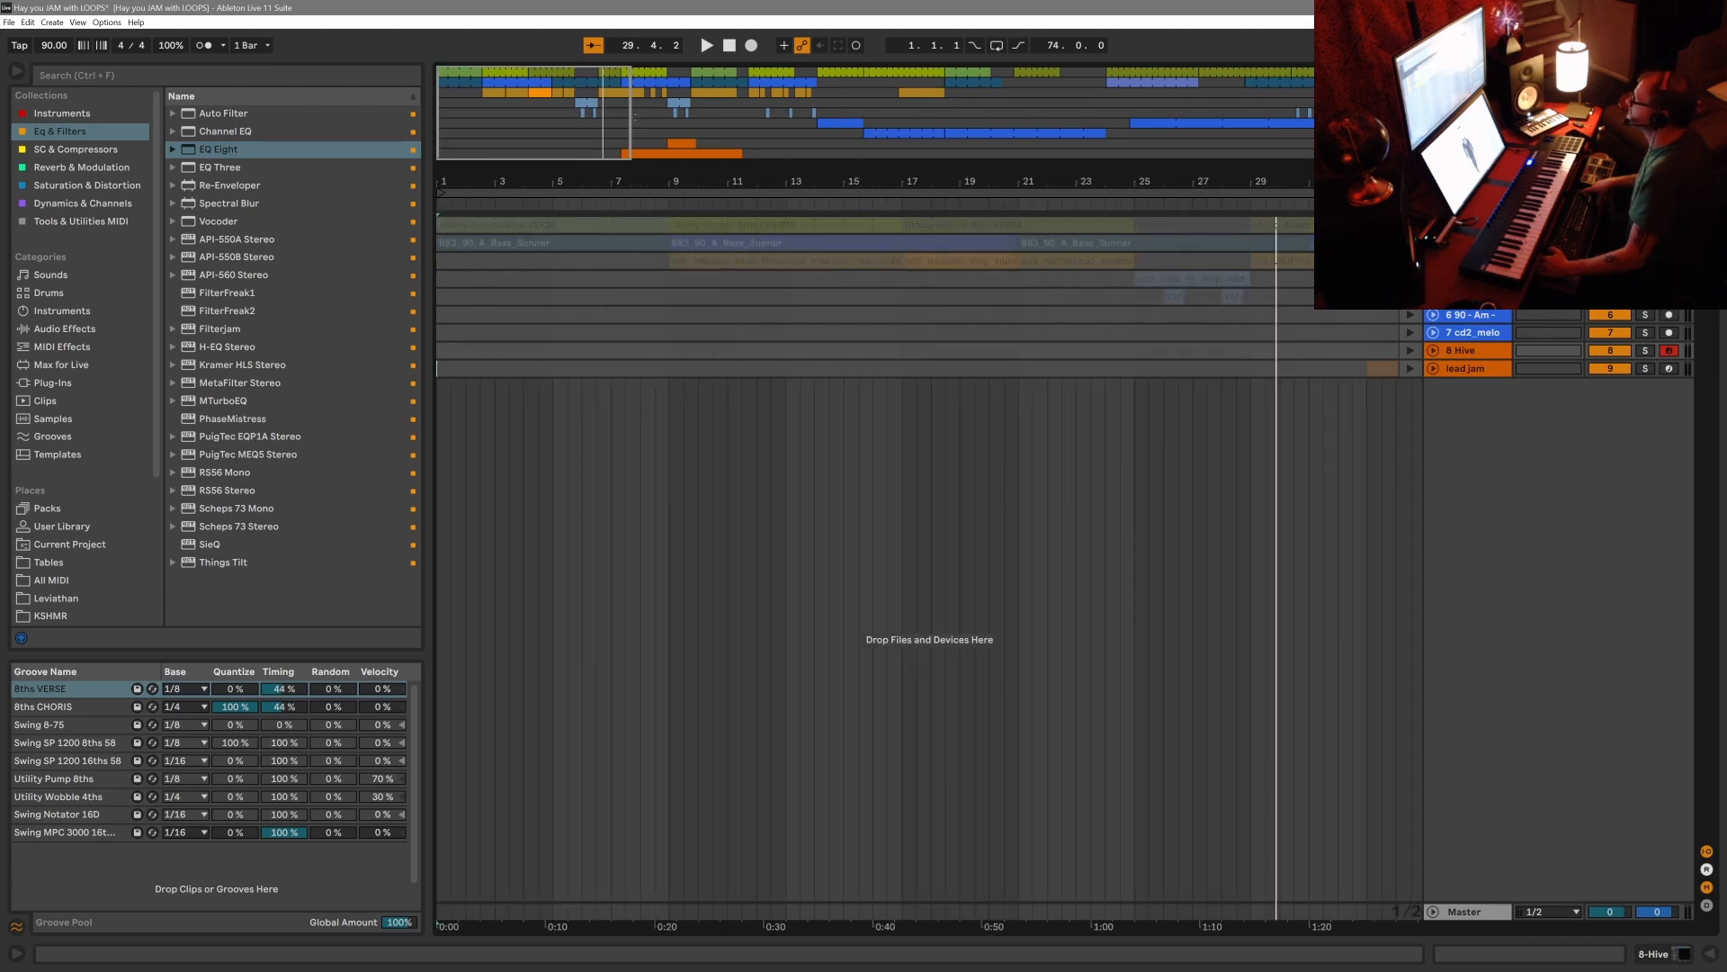
pyautogui.moveTo(630, 117); pyautogui.dragTo(865, 117)
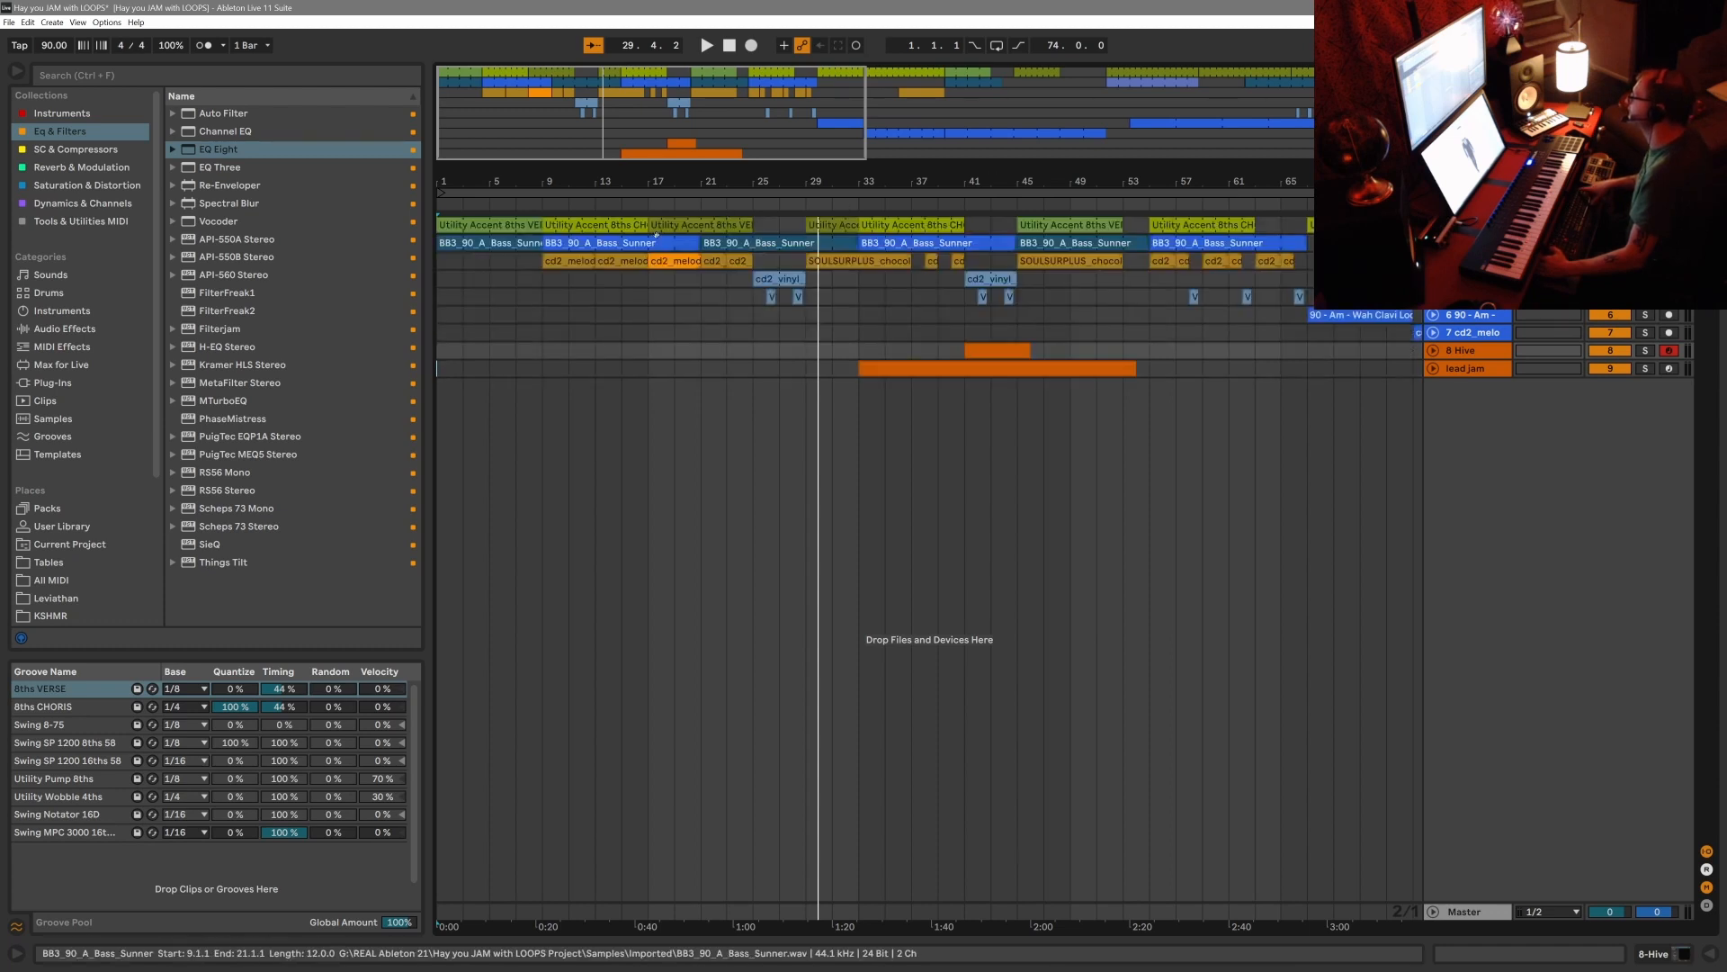
pyautogui.click(490, 202)
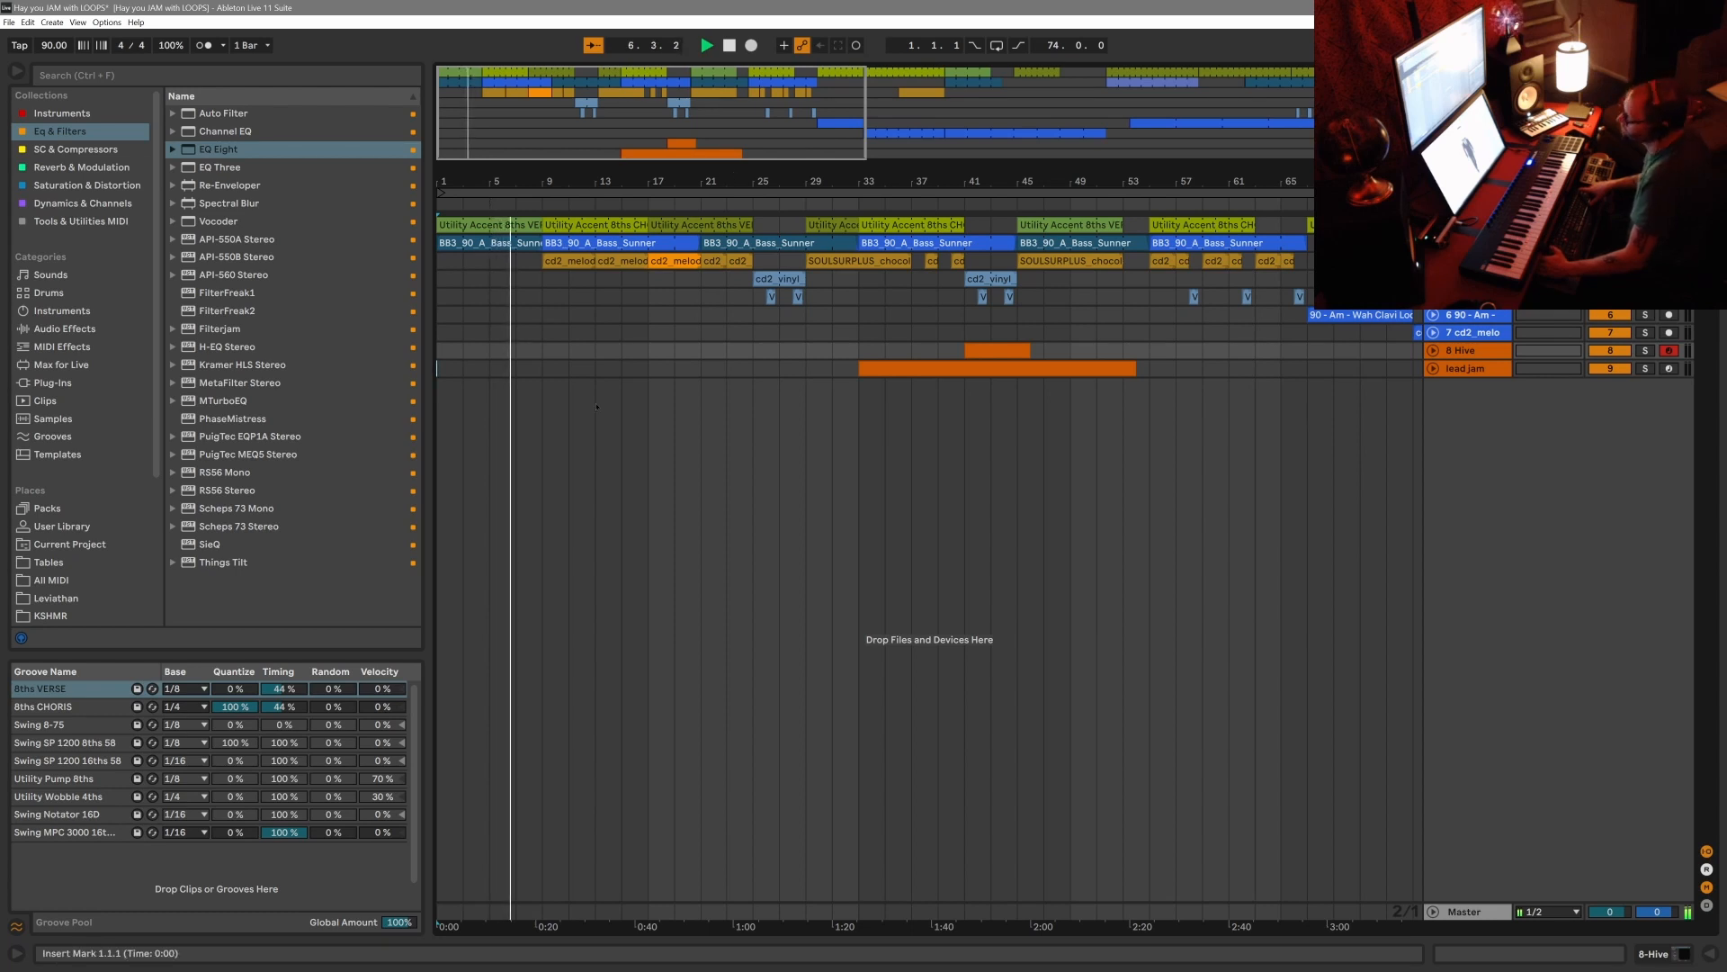
# Unfold the cd2_melodic, bass and drum tracks in the Arrangement to show their waveforms and notes.
pyautogui.click(1433, 260)
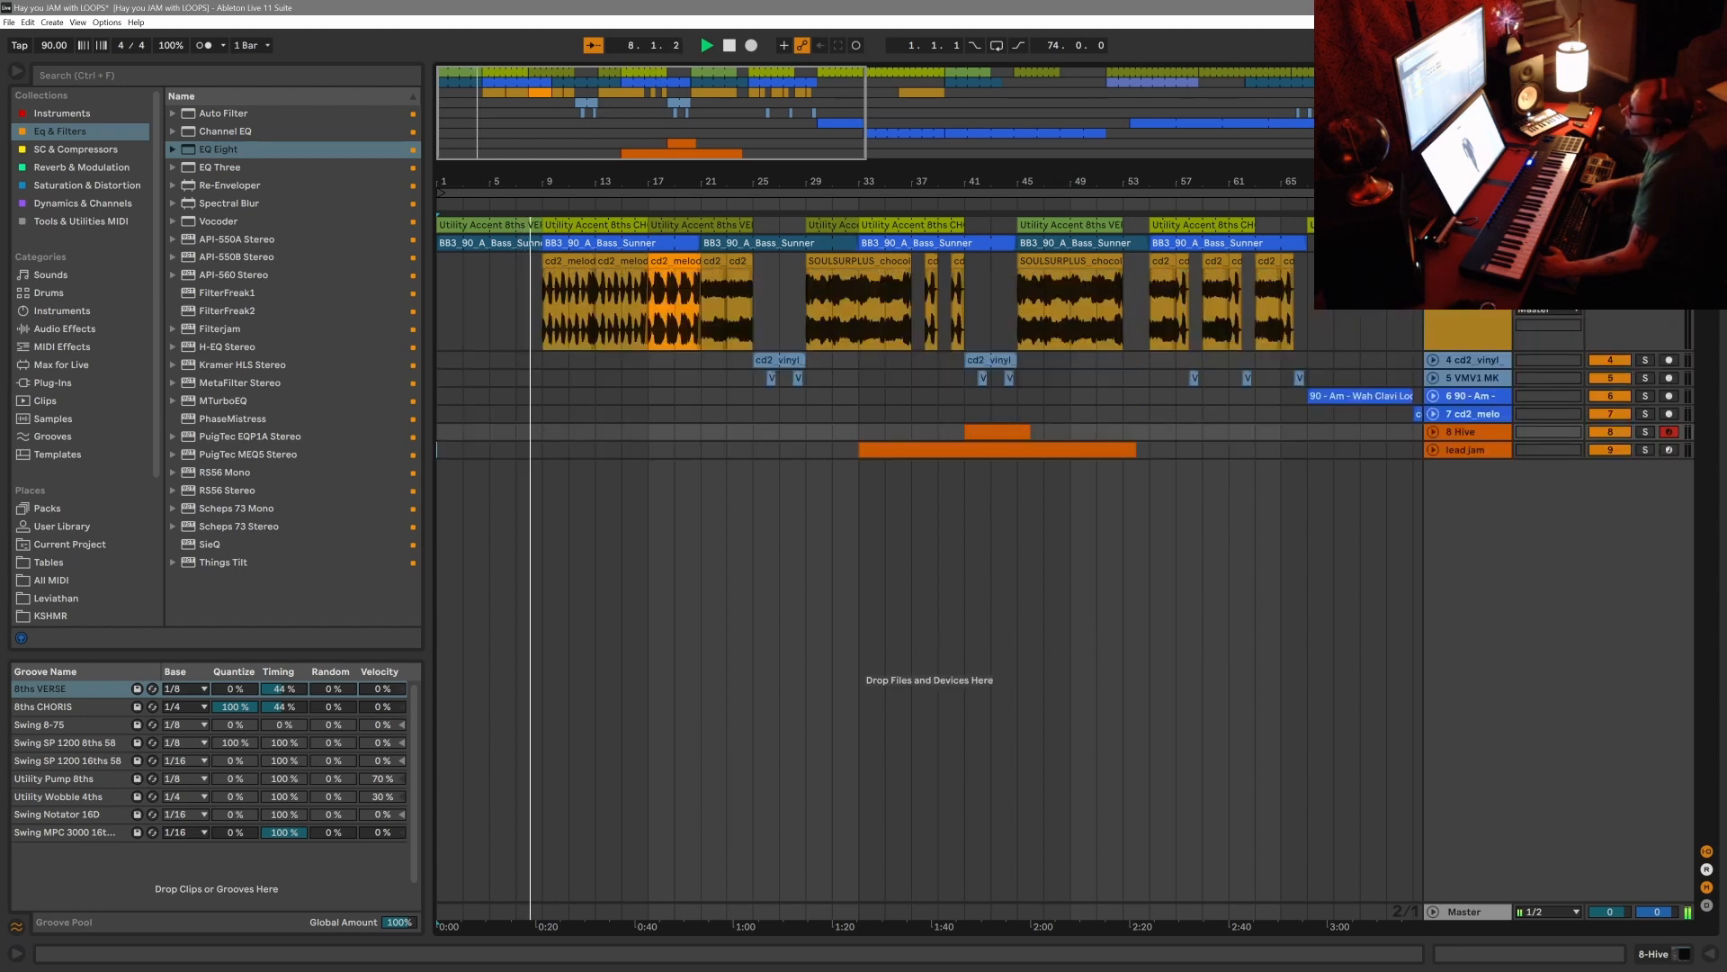
pyautogui.click(1433, 243)
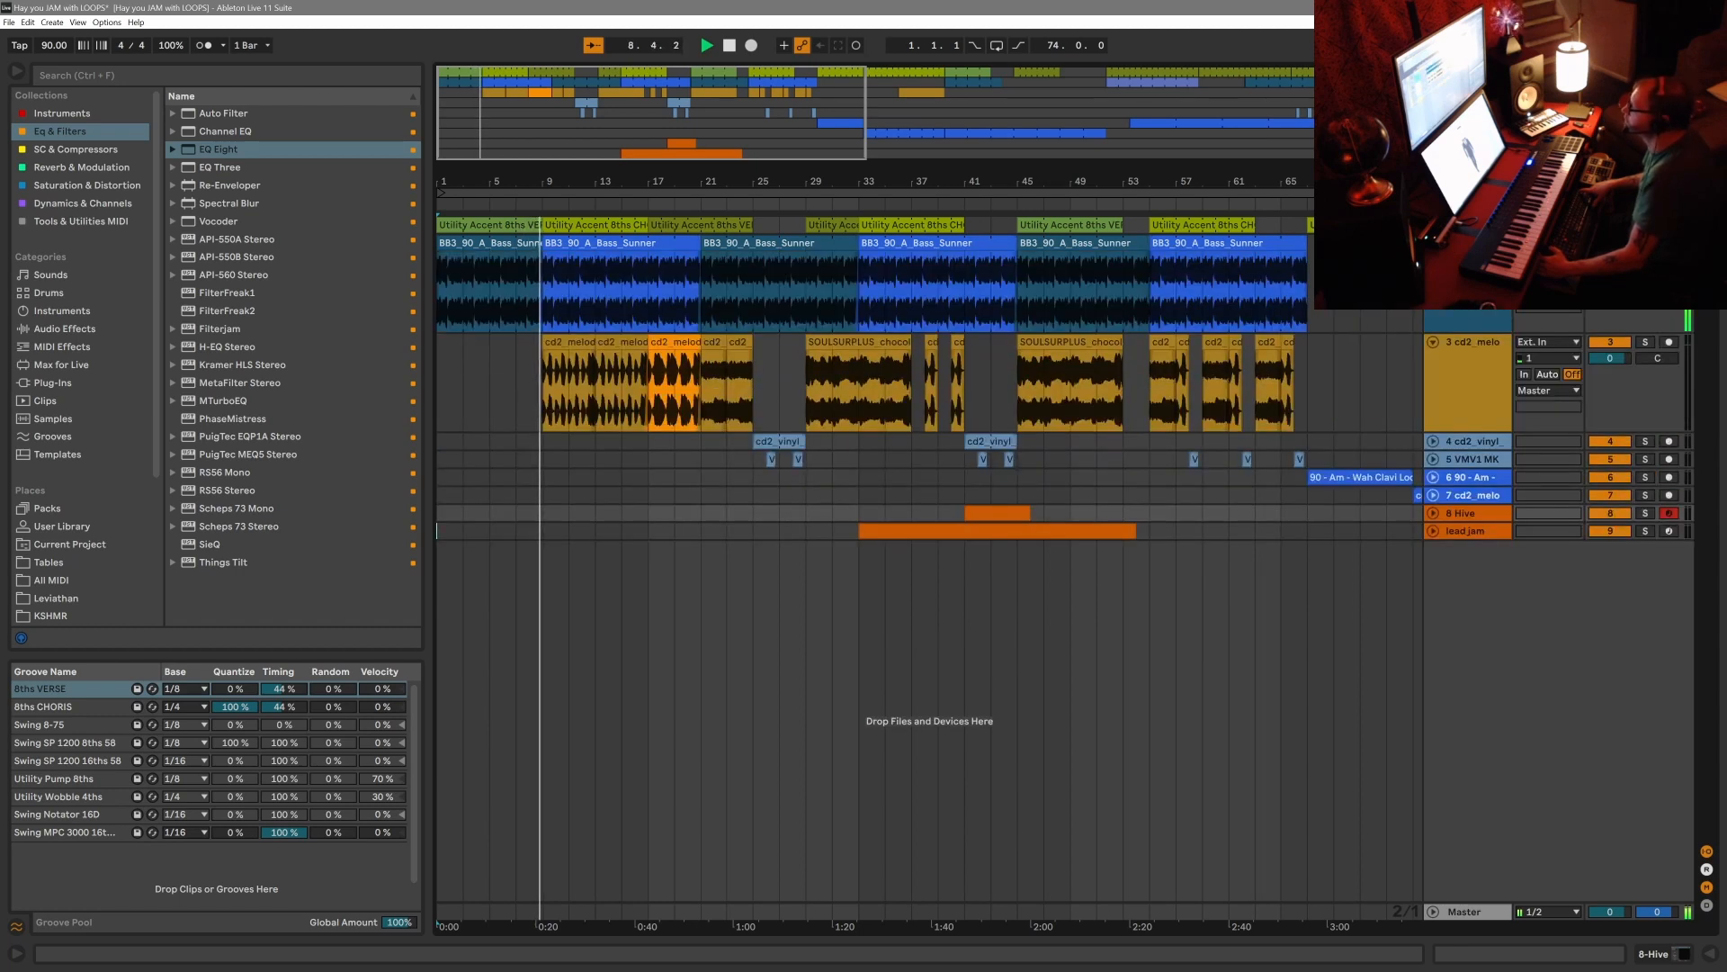
pyautogui.click(1433, 225)
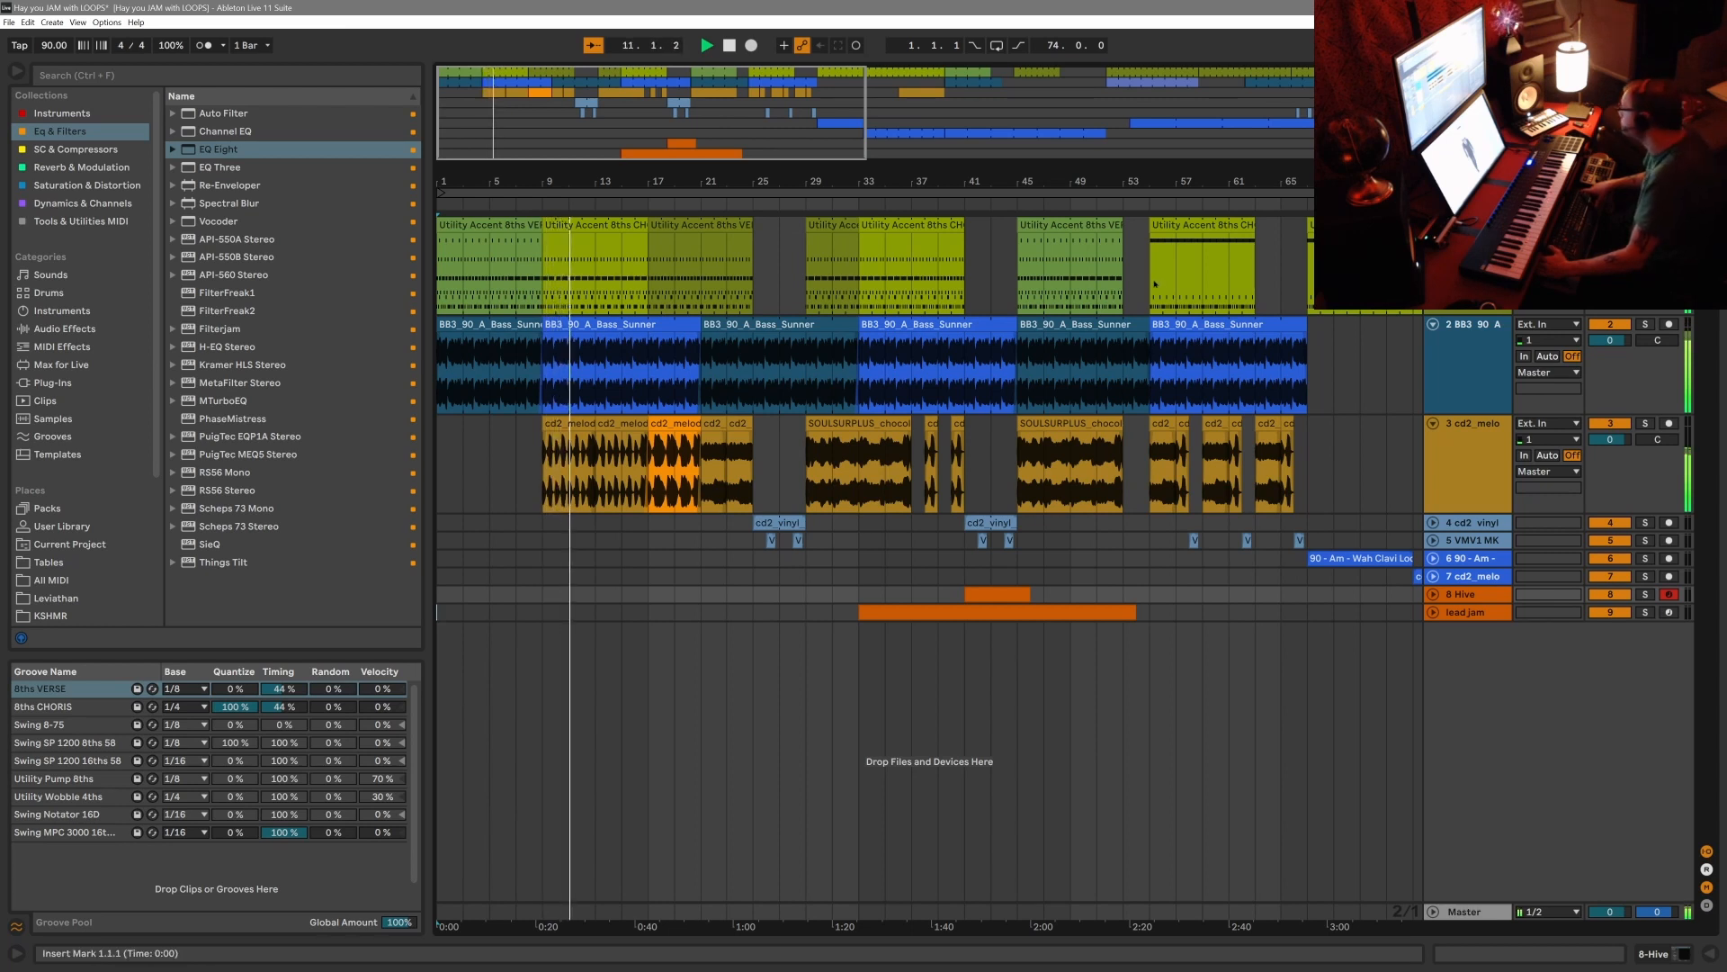
# Open the Utility Accent 8ths CHORIS drum clip at bar 9 and set its groove to 8ths VERSE.
pyautogui.click(617, 225)
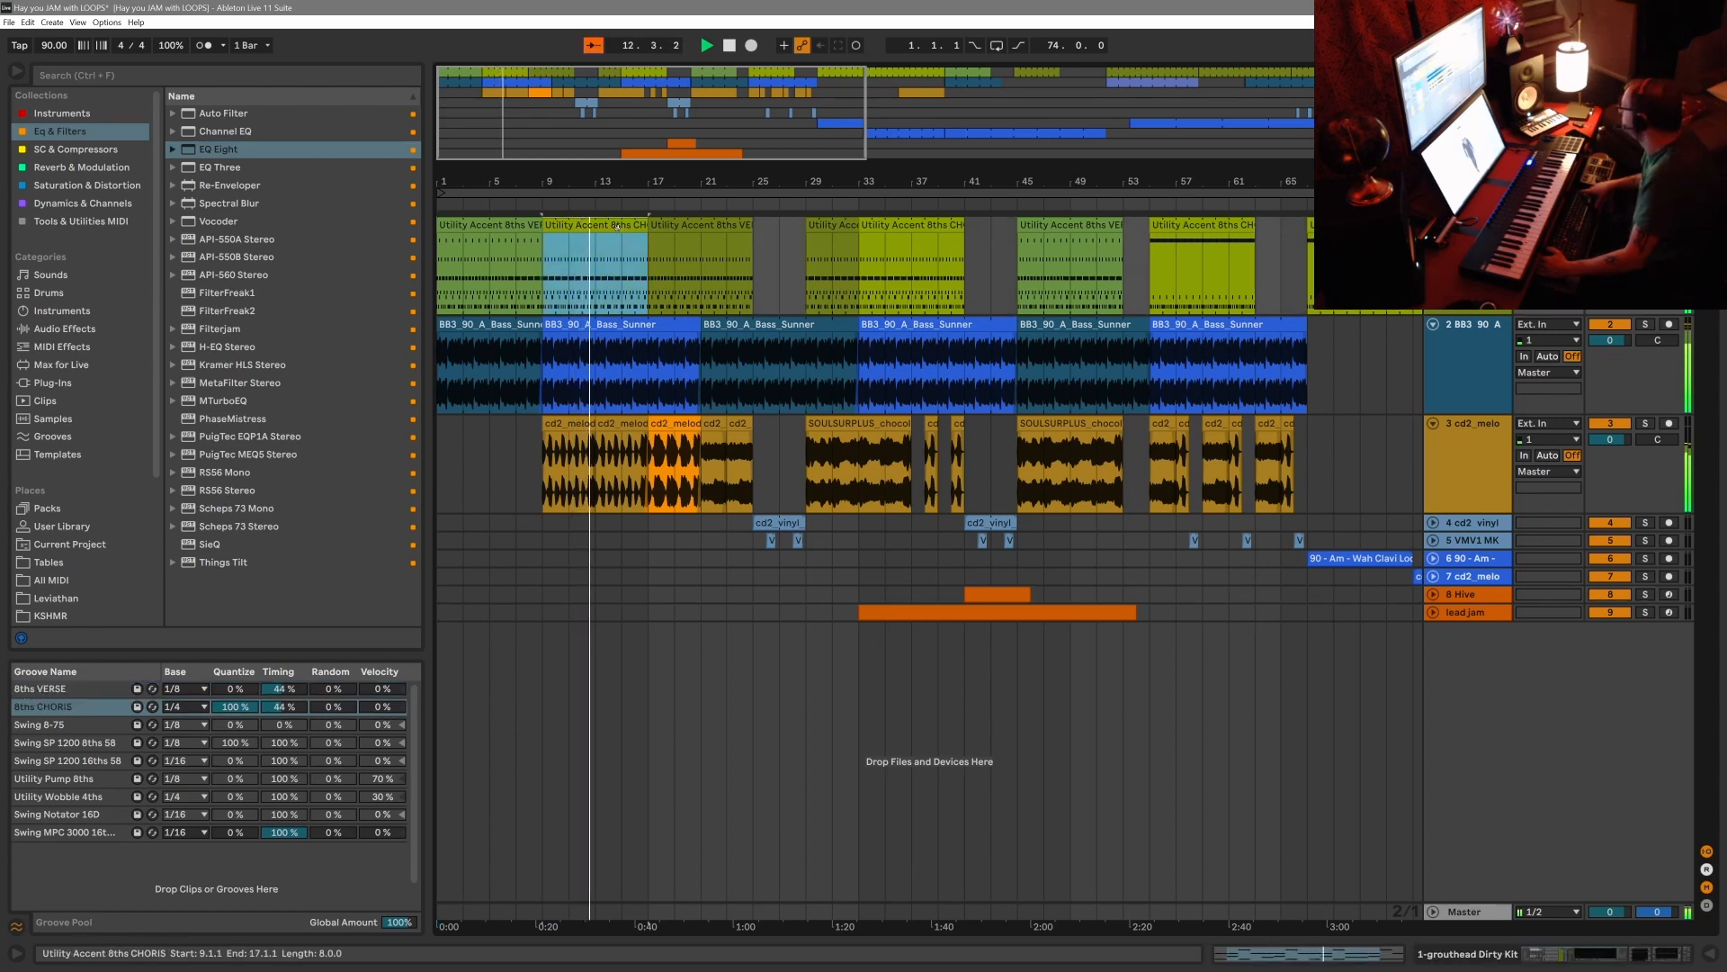
pyautogui.doubleClick(617, 225)
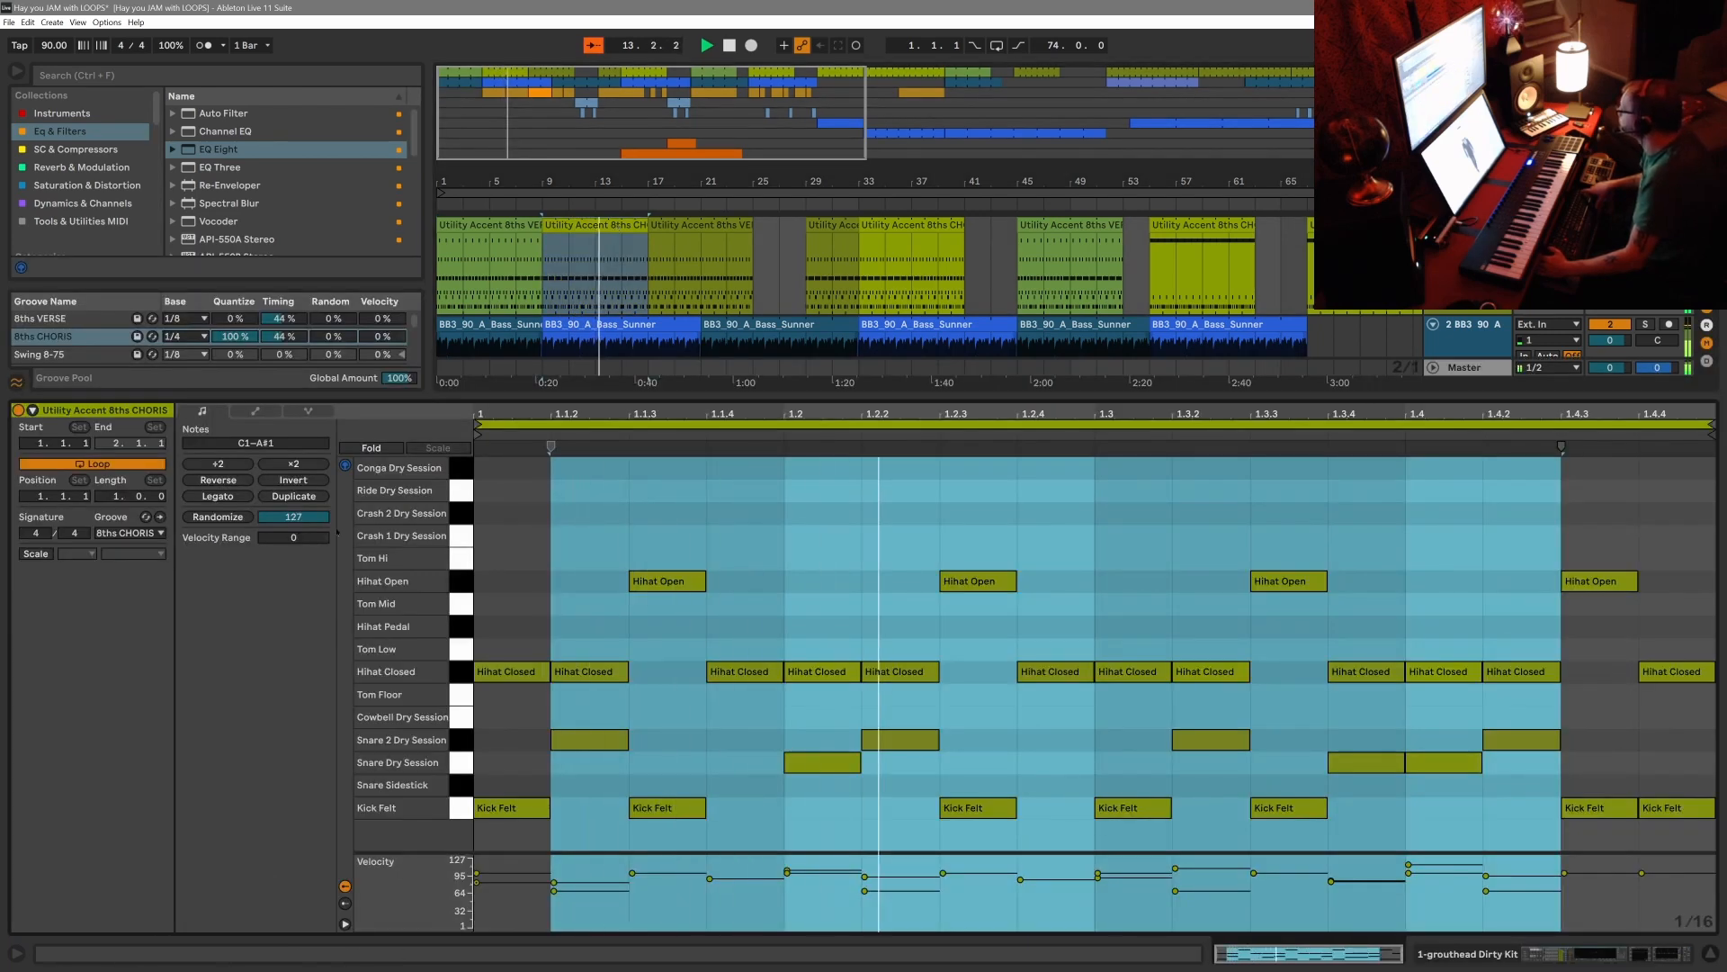
pyautogui.click(130, 532)
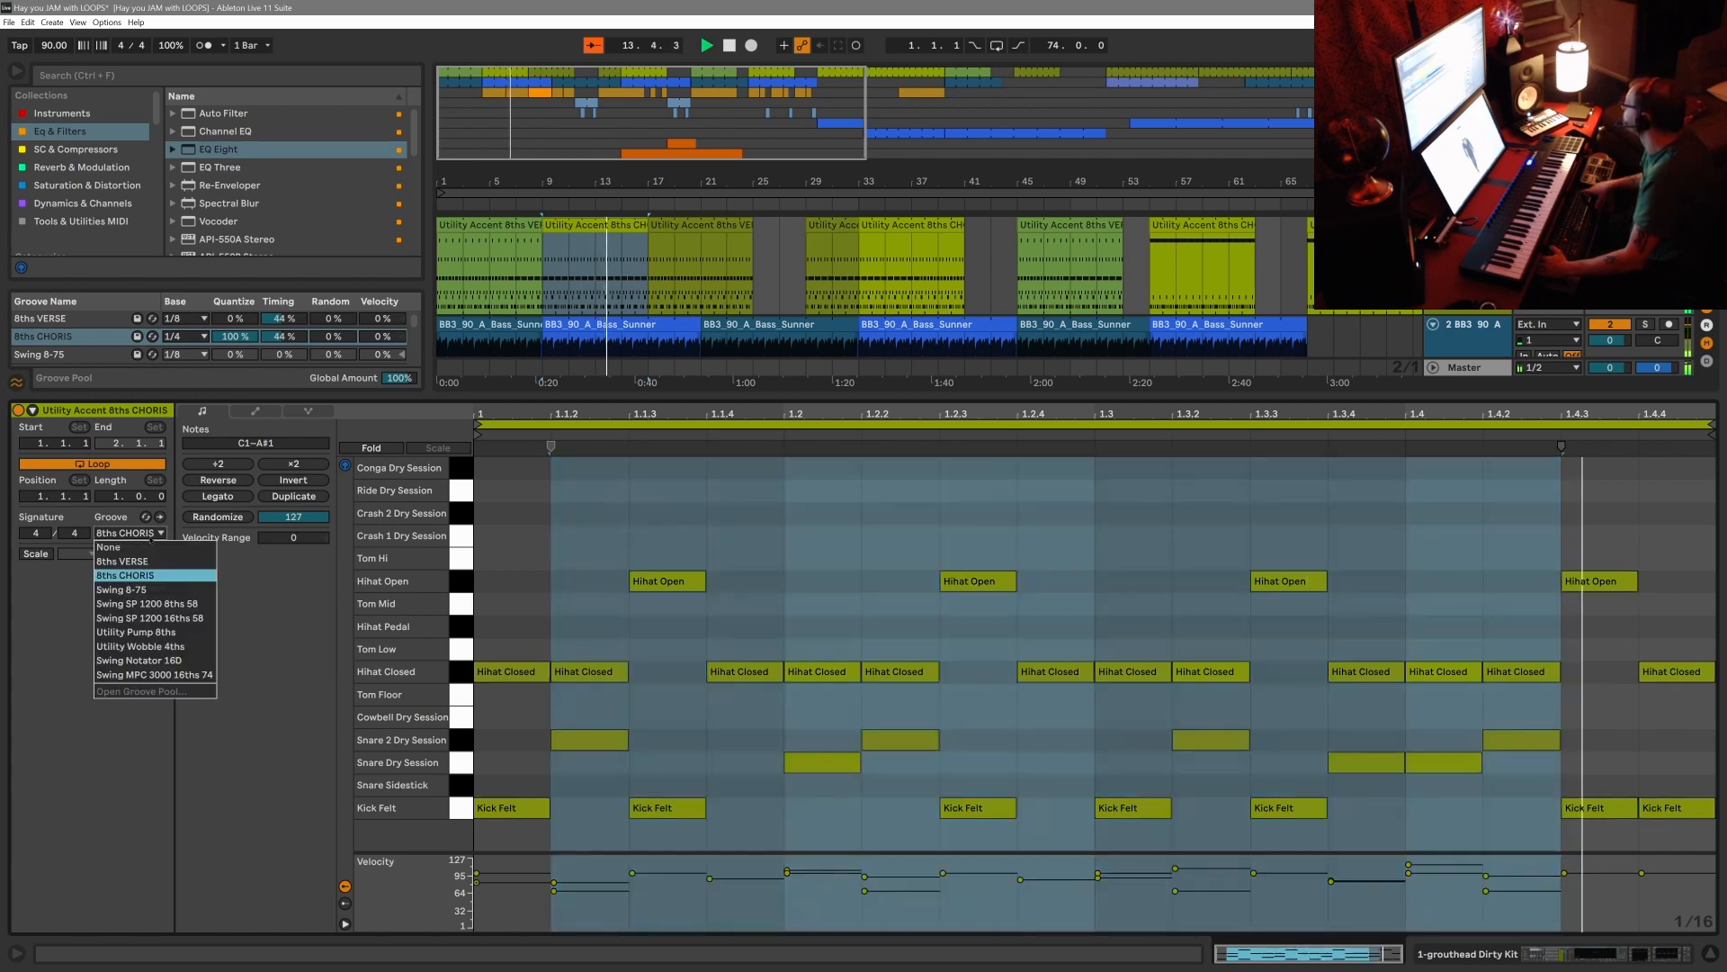
pyautogui.click(149, 561)
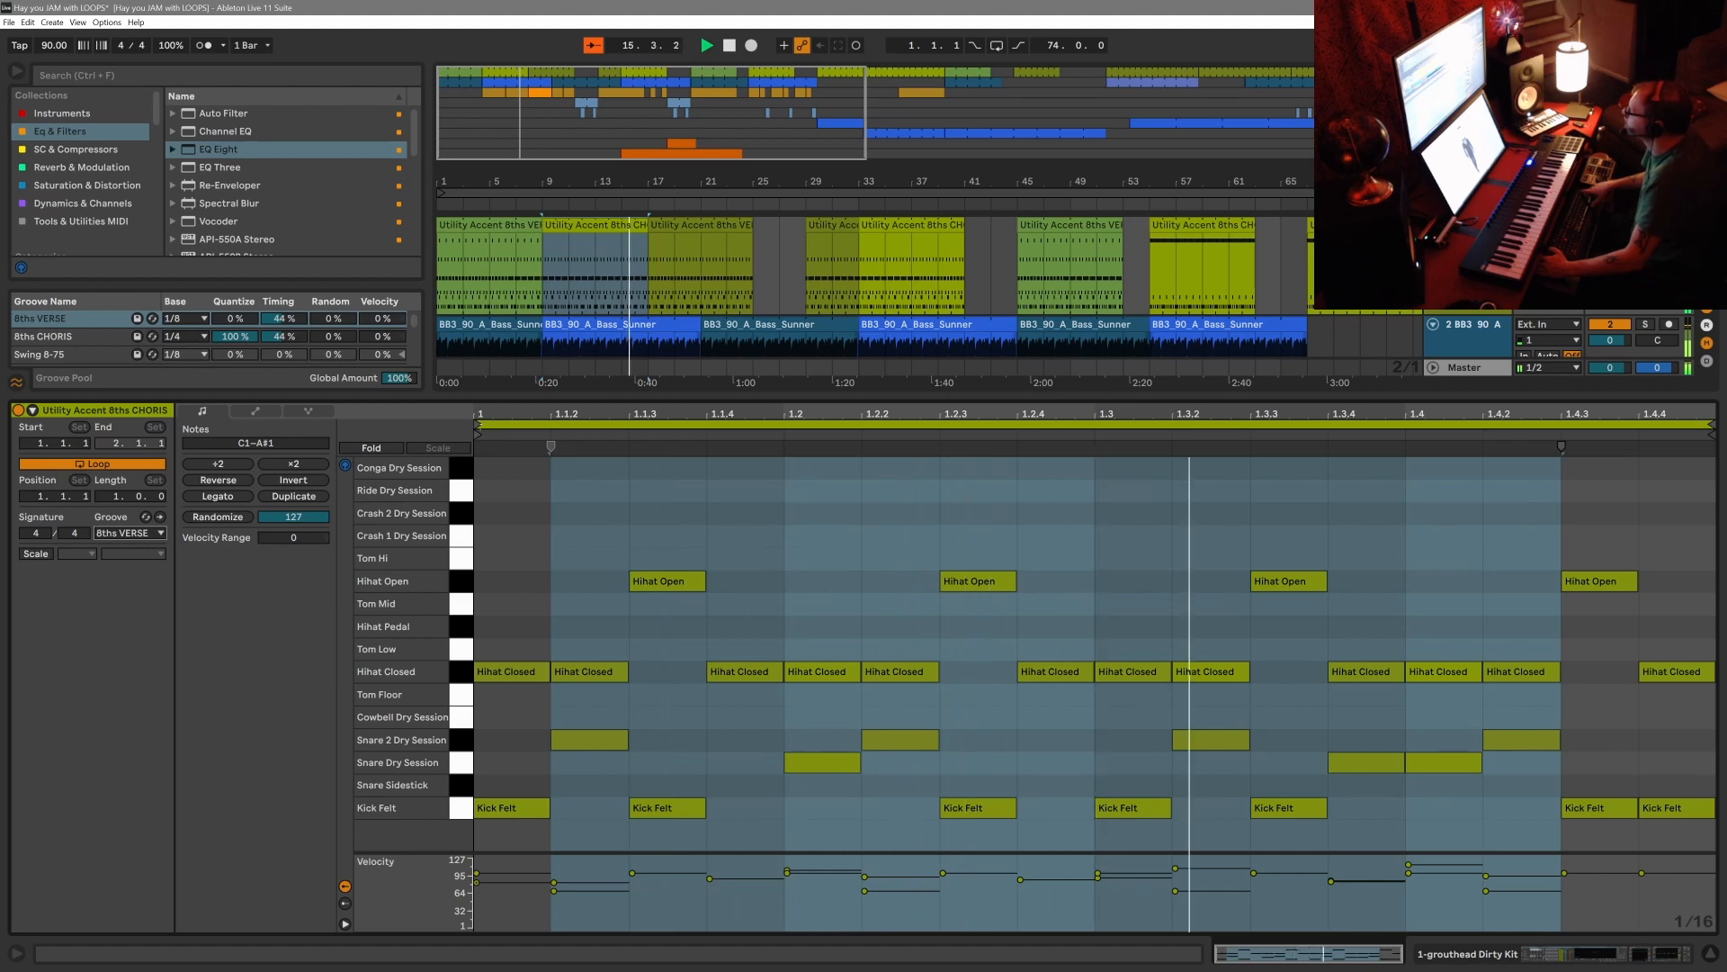
# Enlarge the Arrangement area above the clip editor and unfold the cd2_vinyl and VMV1 MK tracks.
pyautogui.moveTo(578, 403); pyautogui.dragTo(577, 613)
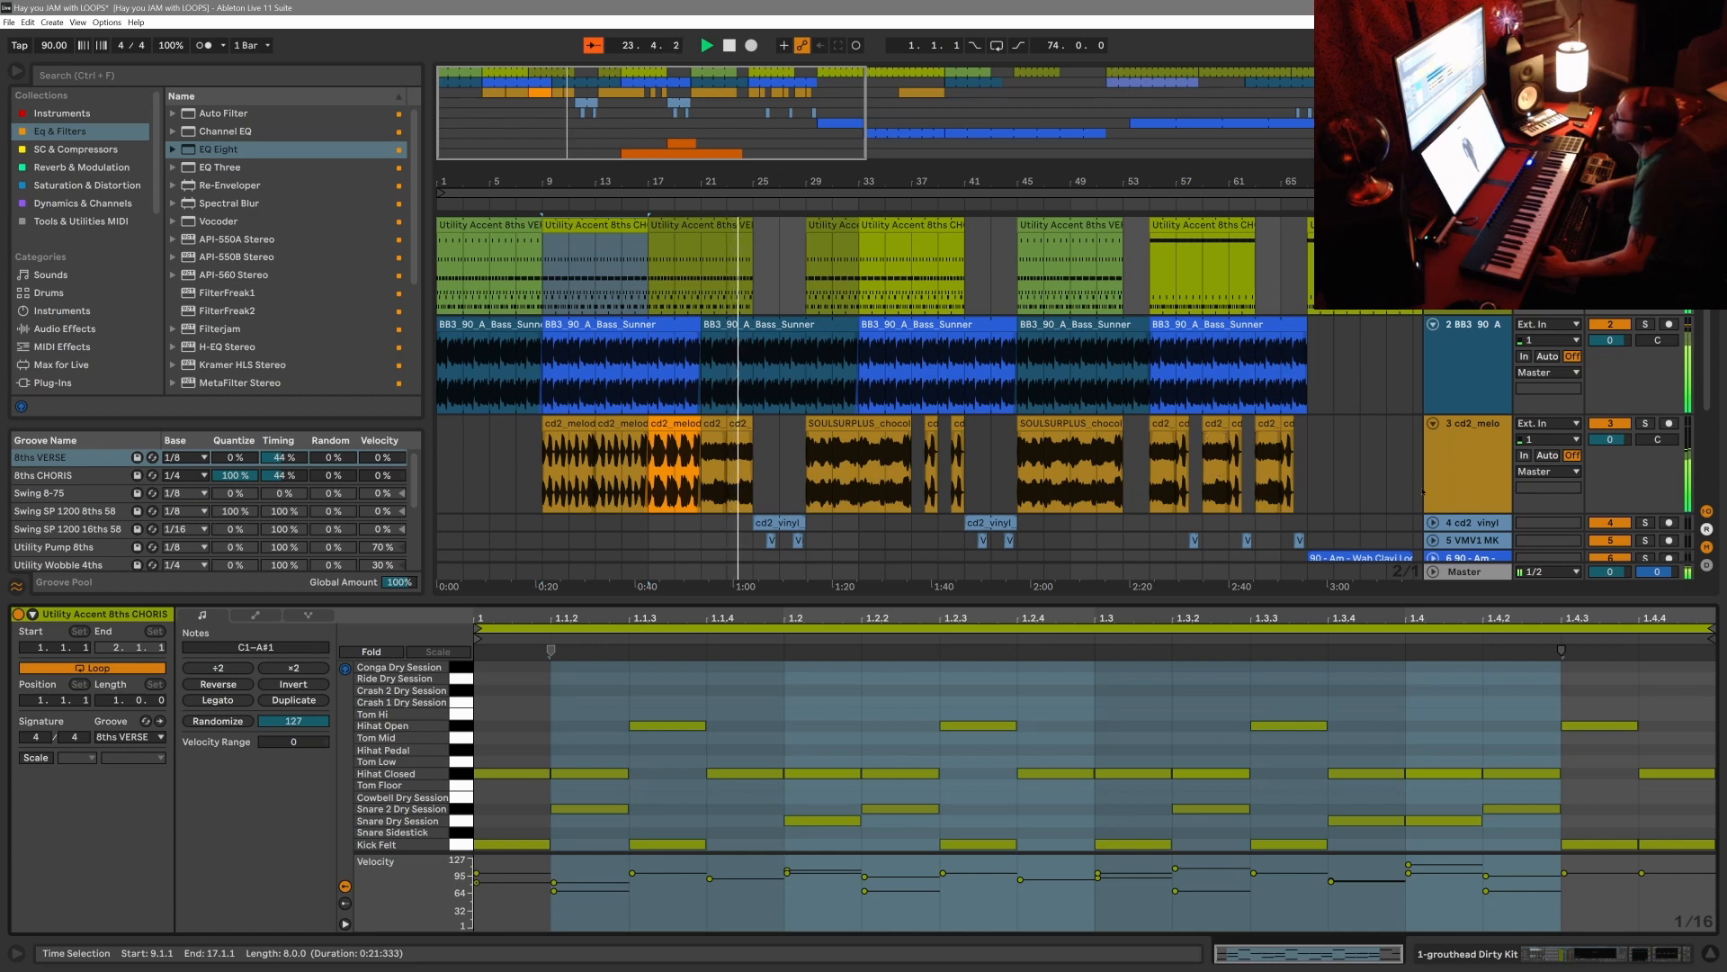
pyautogui.click(1434, 523)
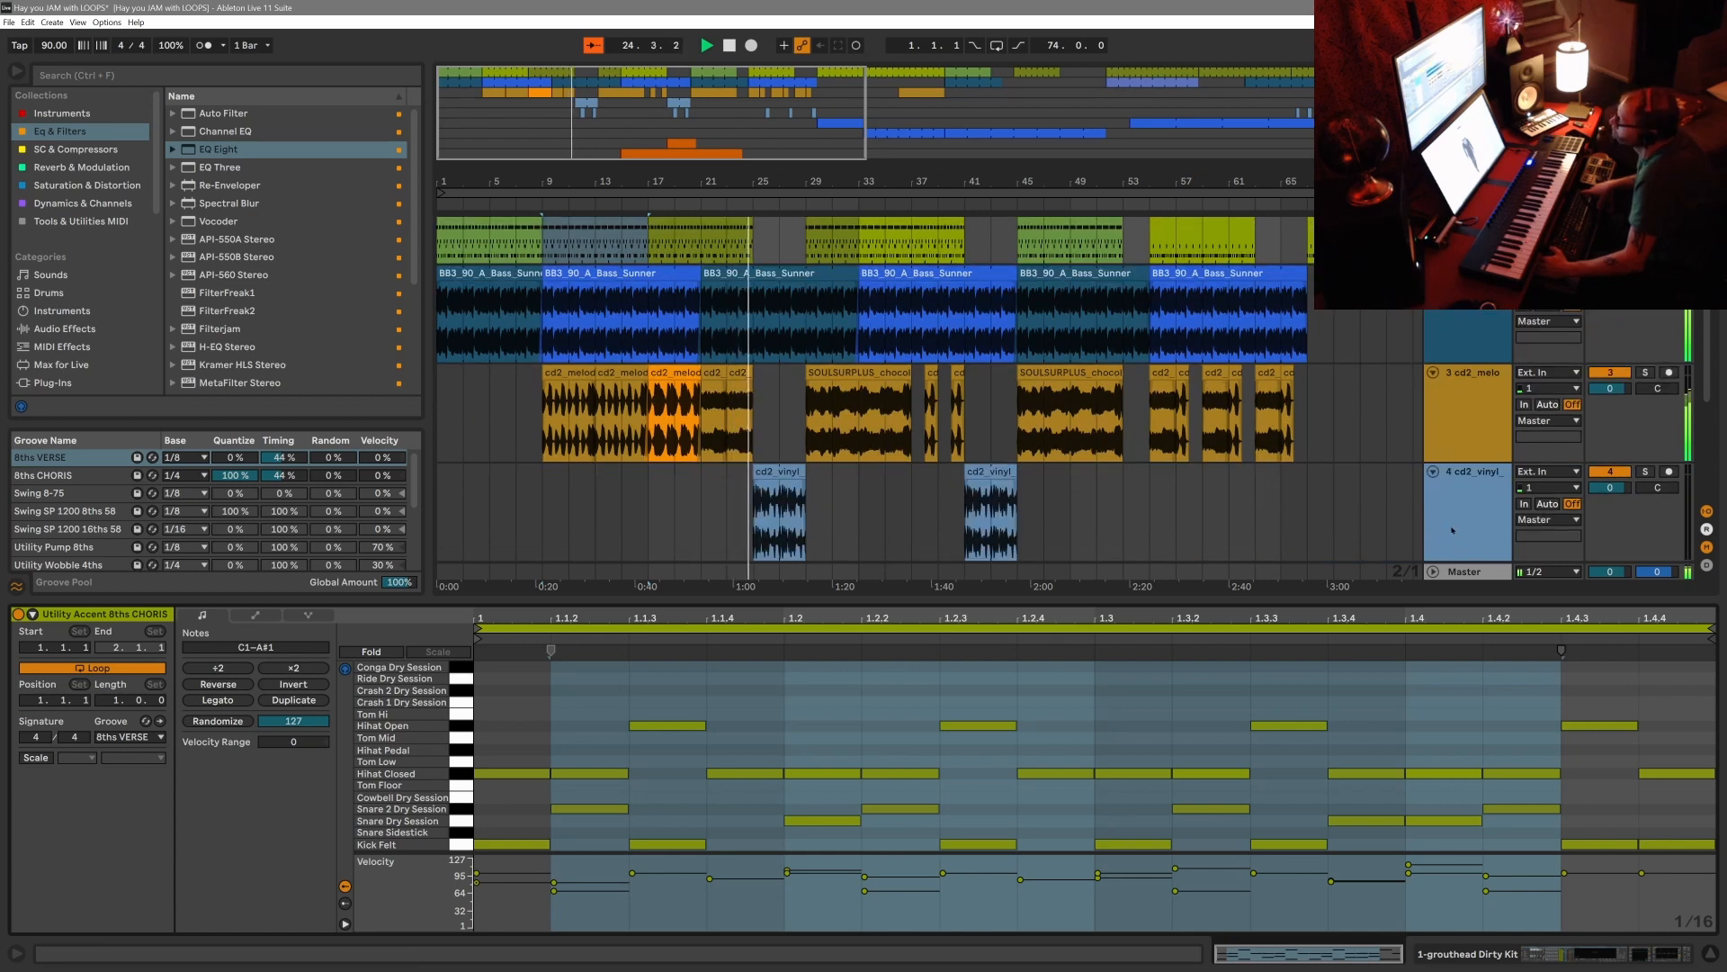
pyautogui.scroll(-3, 1452, 530)
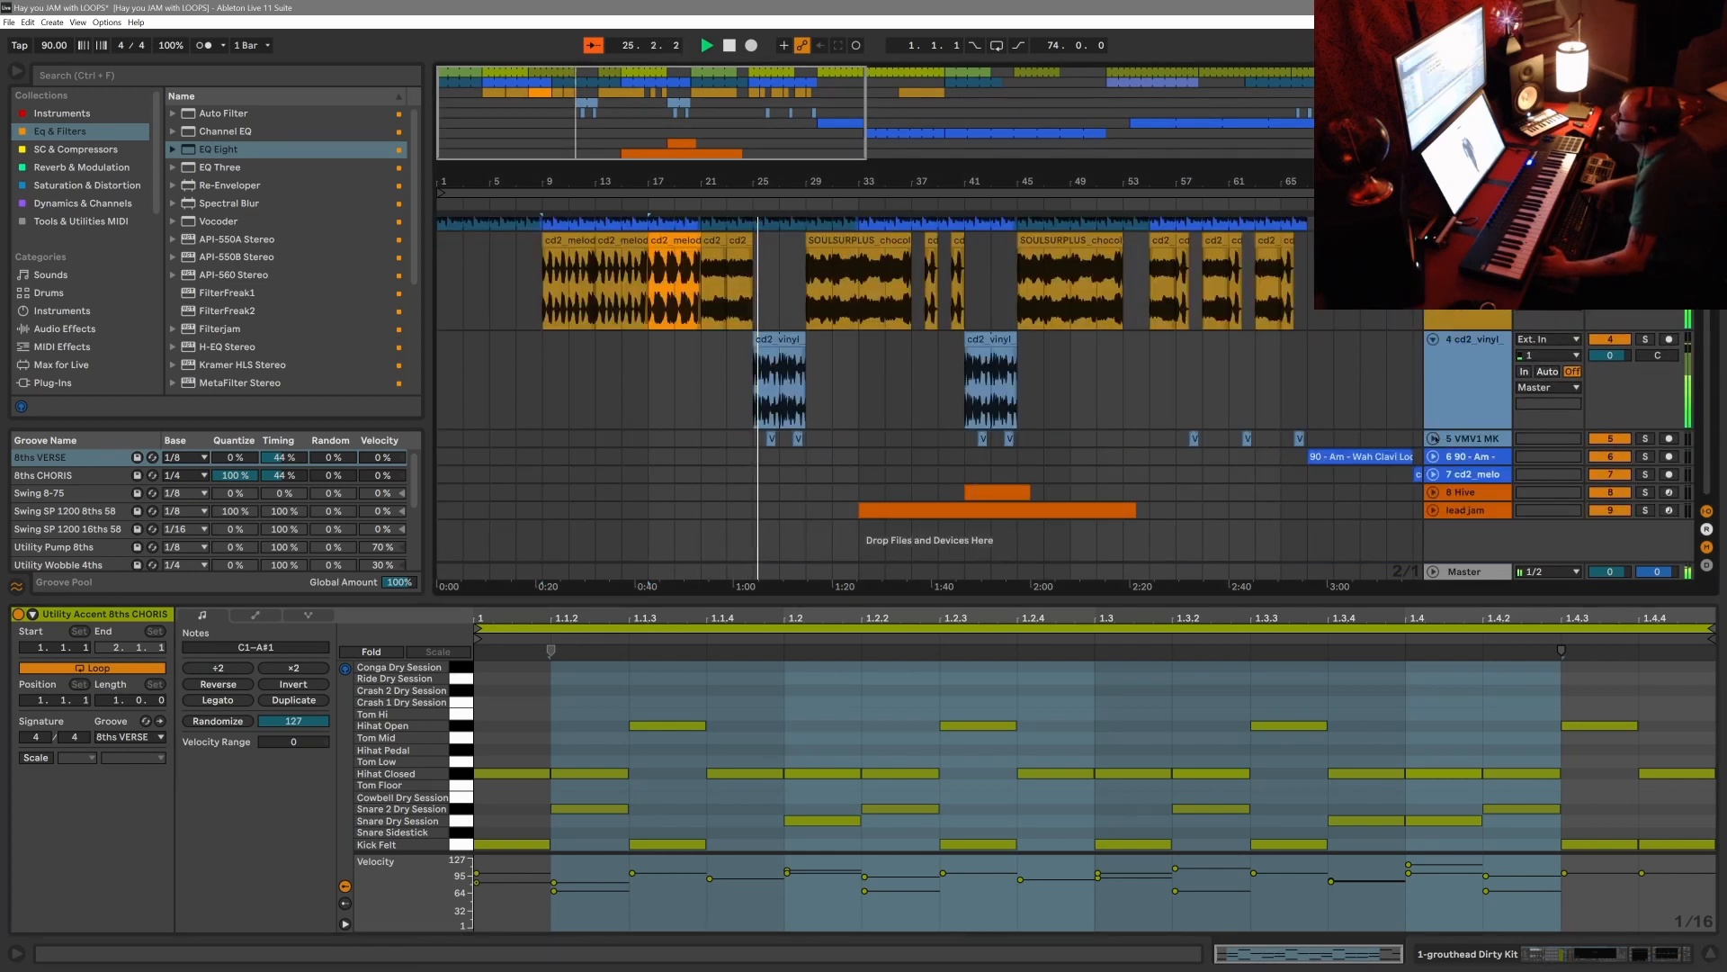
pyautogui.click(1434, 438)
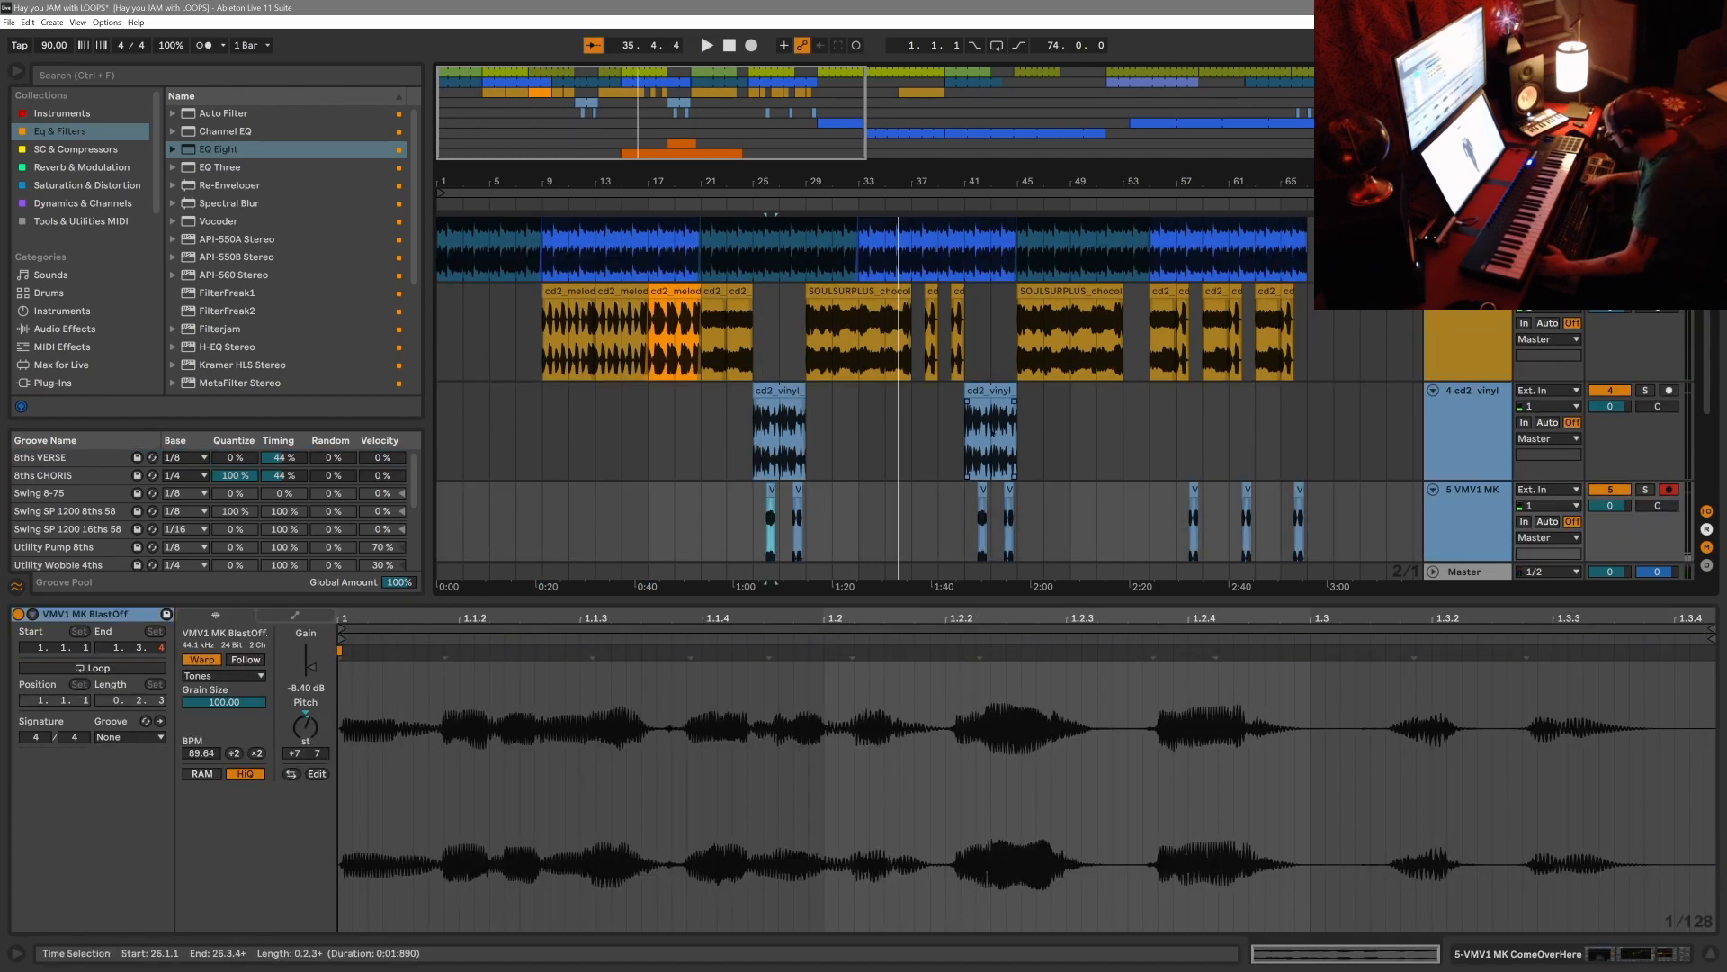
# Look over the Session clips, return to the Arrangement, and extend the visible range past bar 137.
pyautogui.press('Tab')
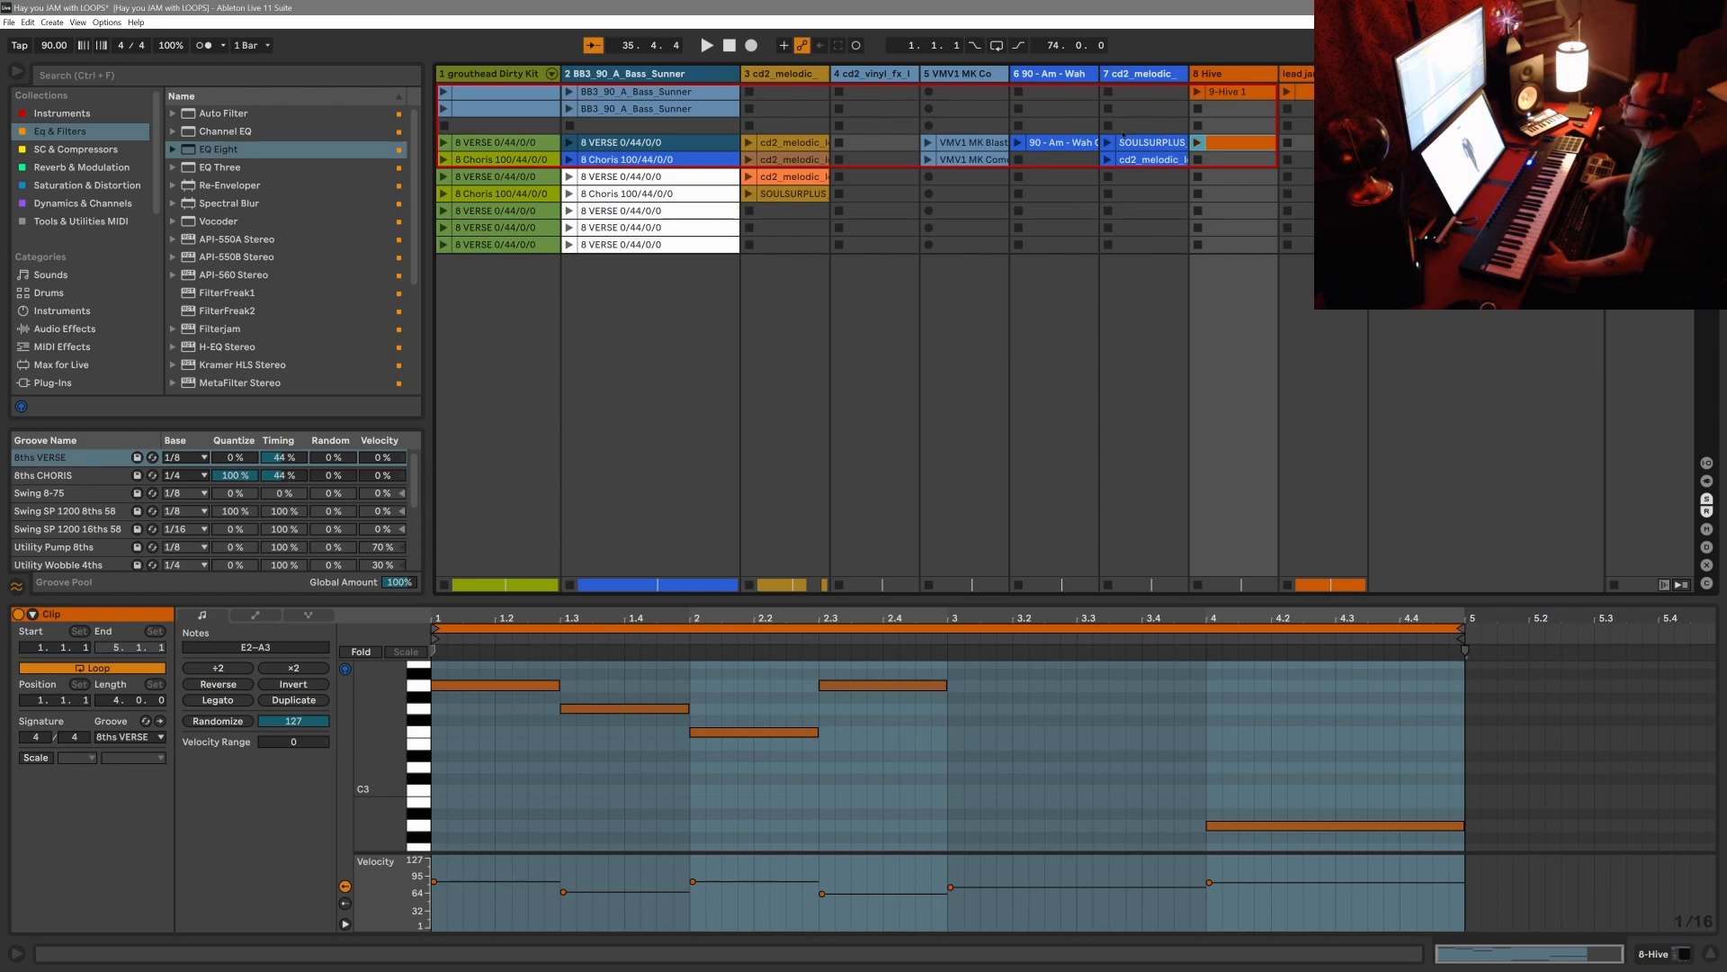
pyautogui.press('Tab')
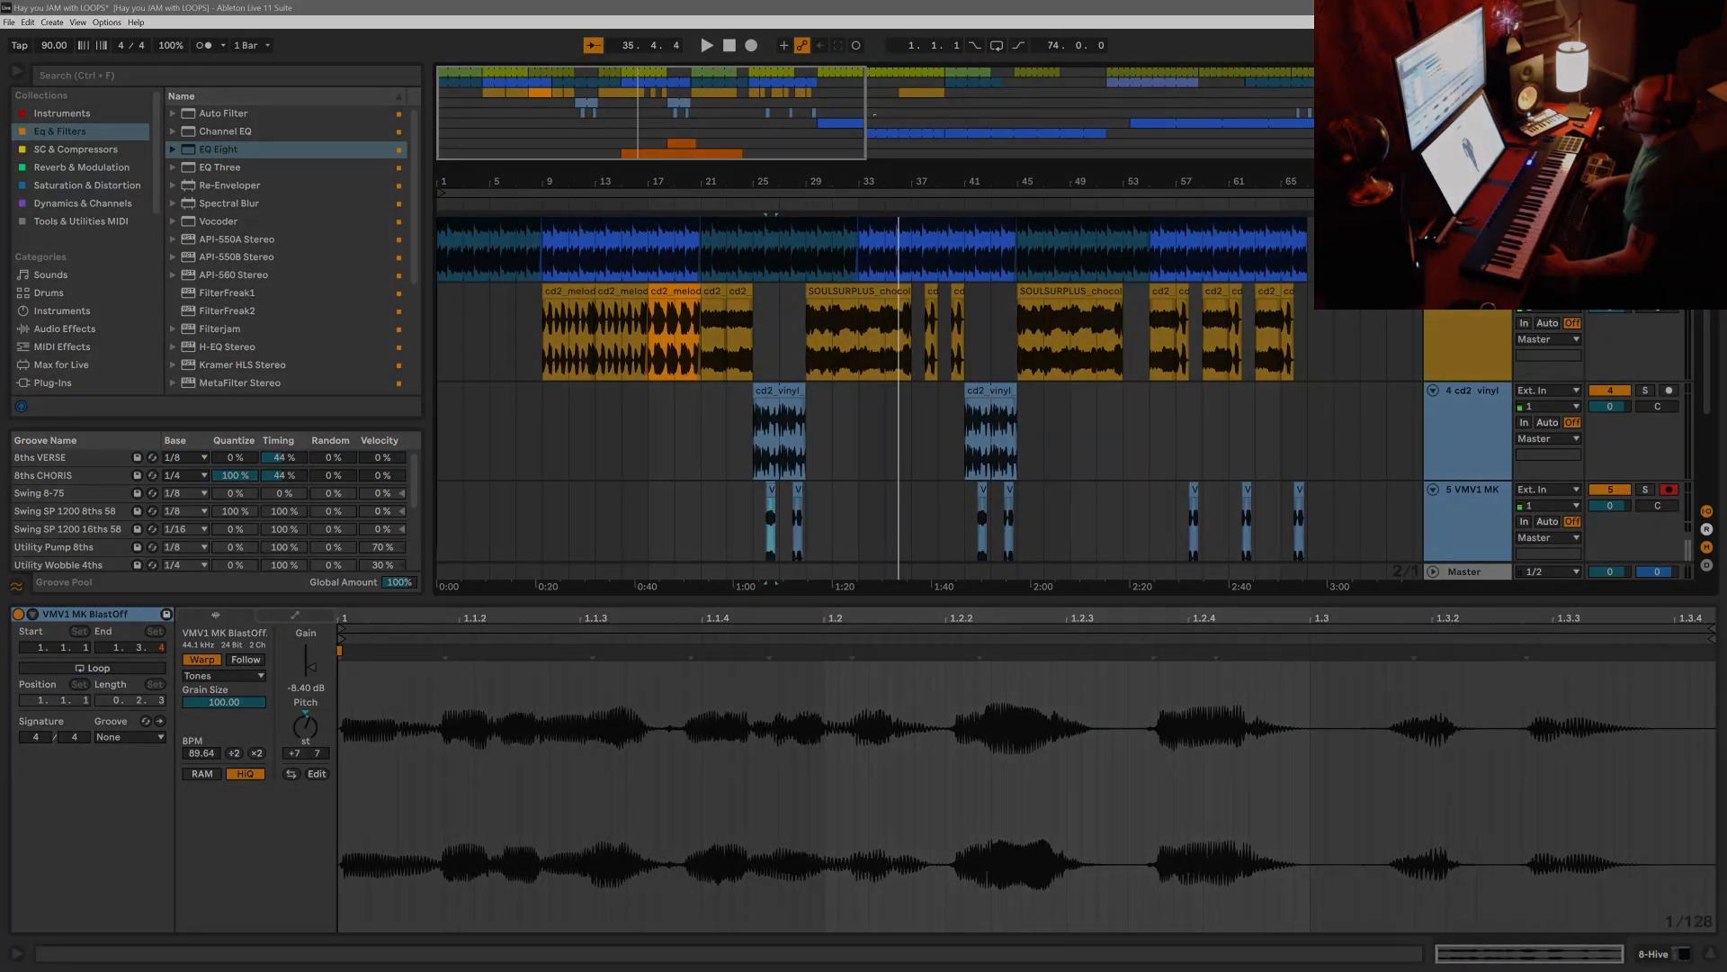
pyautogui.moveTo(867, 114); pyautogui.dragTo(1369, 115)
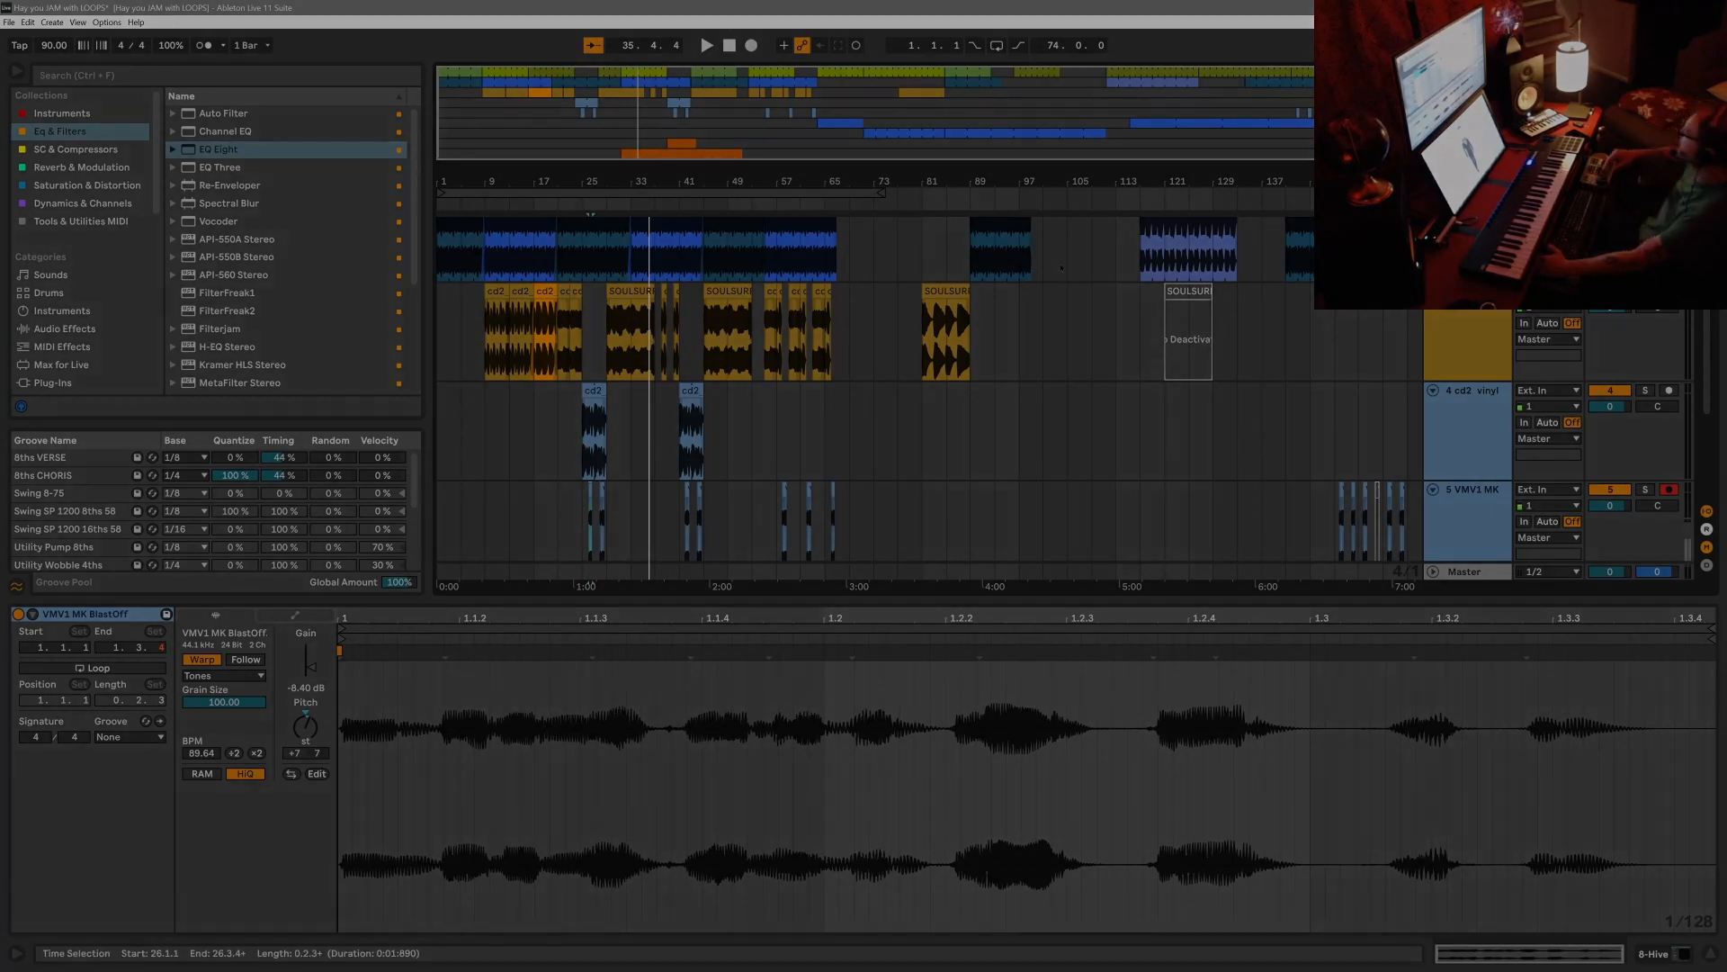